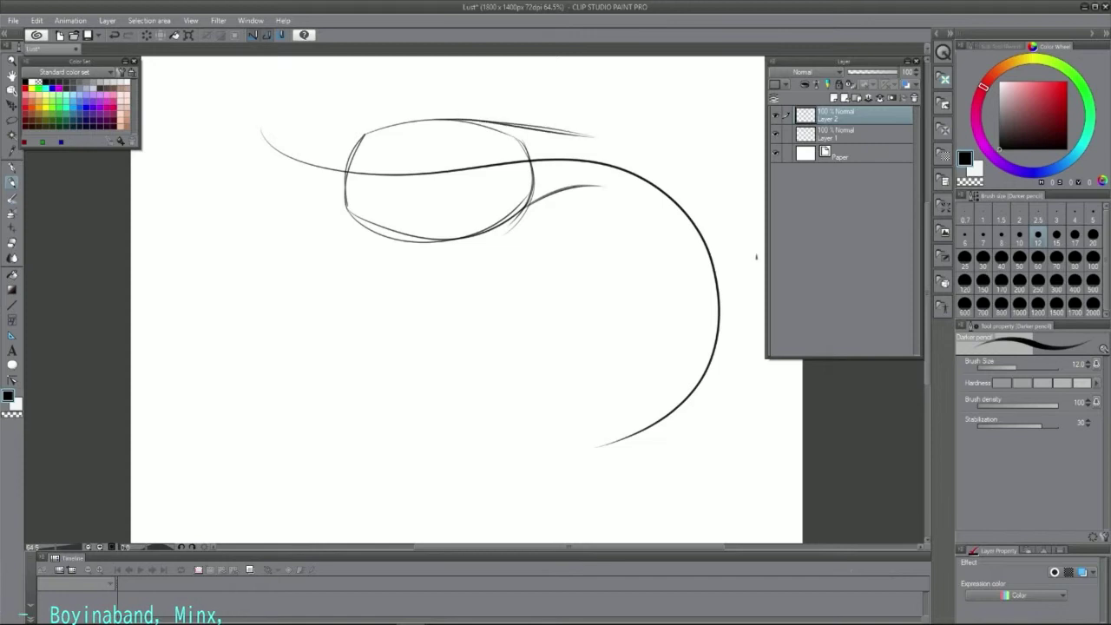
- Sketch a second lower contour line curving from the underside of the body oval toward the tail
left_click_drag(597, 215, 597, 218)
key("ctrl+z")
mouse_move(492, 230)
left_mouse_down()
mouse_move(598, 195)
mouse_move(583, 203)
mouse_move(623, 226)
left_mouse_up()
key("ctrl+z")
left_click_drag(581, 199, 647, 277)
key("ctrl+z")
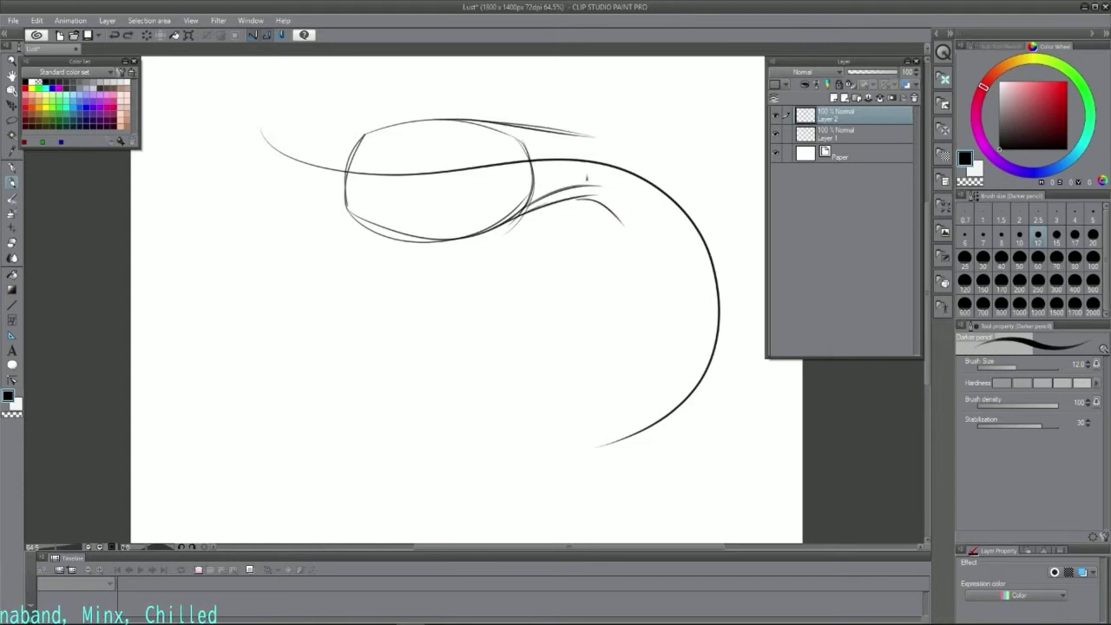
- Draw the tail's inner contour from the underside line down to a rounded tip at the end of the guide curve
key("ctrl+z")
left_click_drag(561, 201, 599, 357)
key("ctrl+z")
key("ctrl+z")
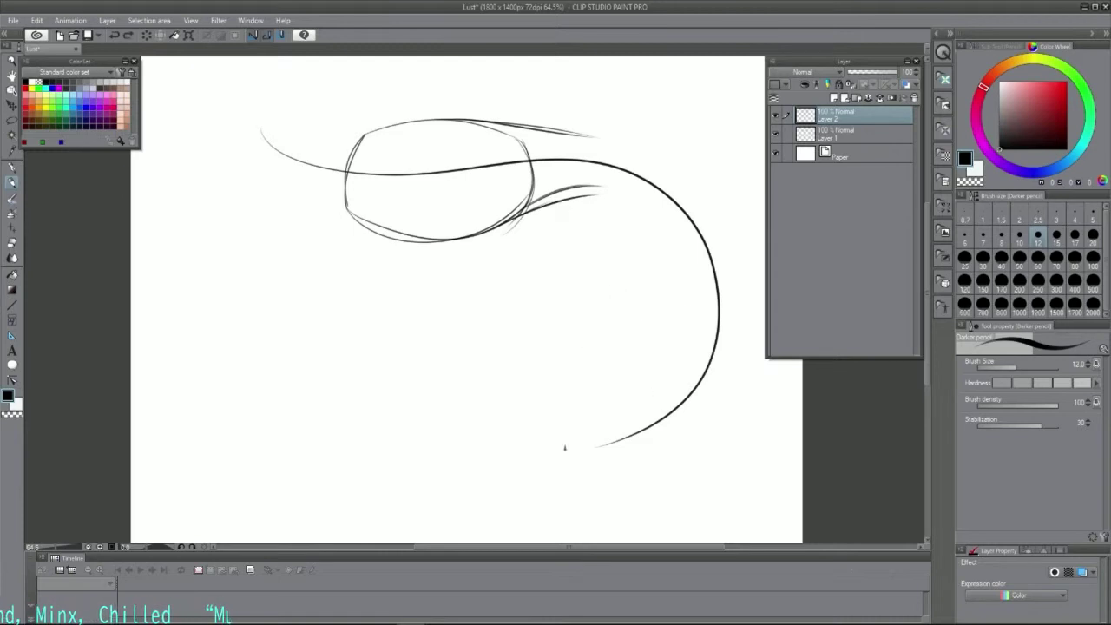
mouse_move(568, 439)
left_mouse_down()
mouse_move(599, 461)
mouse_move(588, 435)
mouse_move(670, 366)
mouse_move(645, 380)
mouse_move(621, 211)
left_mouse_up()
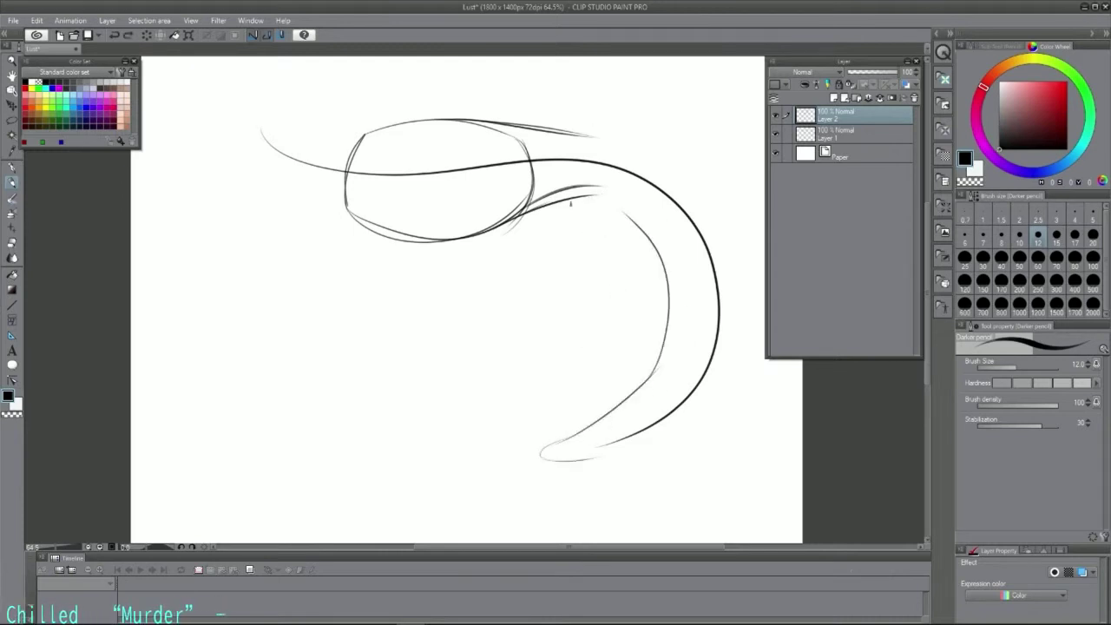
left_click_drag(565, 205, 644, 245)
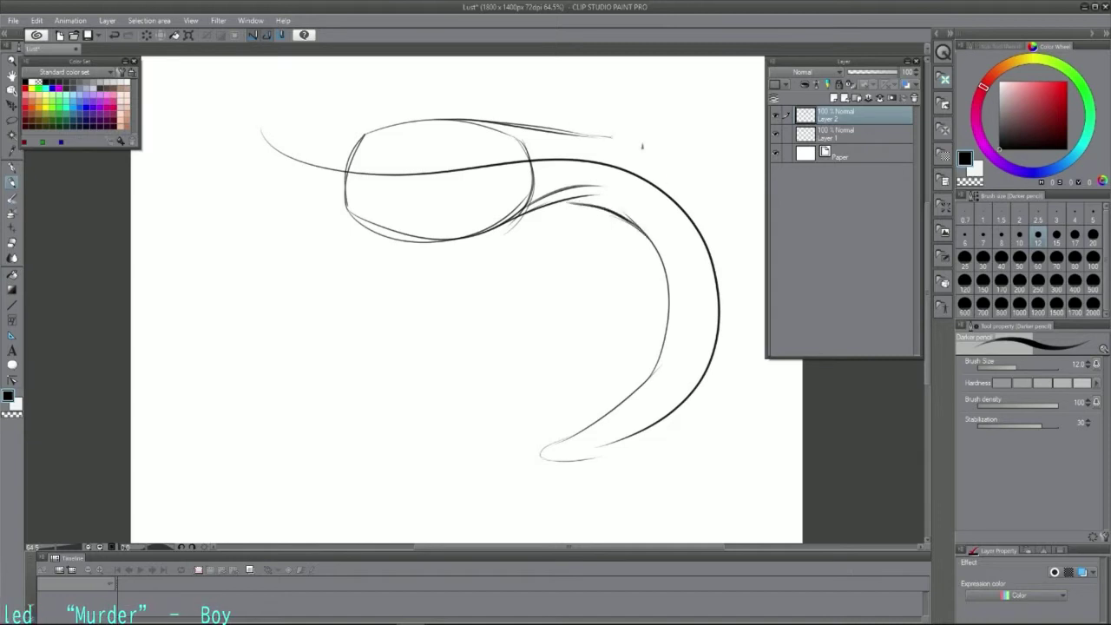
- Draw the tail's outer contour from the back to the tip and add a wavy fin outline around its lower half
key("ctrl+z")
mouse_move(586, 136)
left_mouse_down()
mouse_move(692, 164)
mouse_move(712, 189)
left_mouse_up()
left_click_drag(664, 155, 742, 245)
key("ctrl+z")
left_click_drag(714, 187, 725, 392)
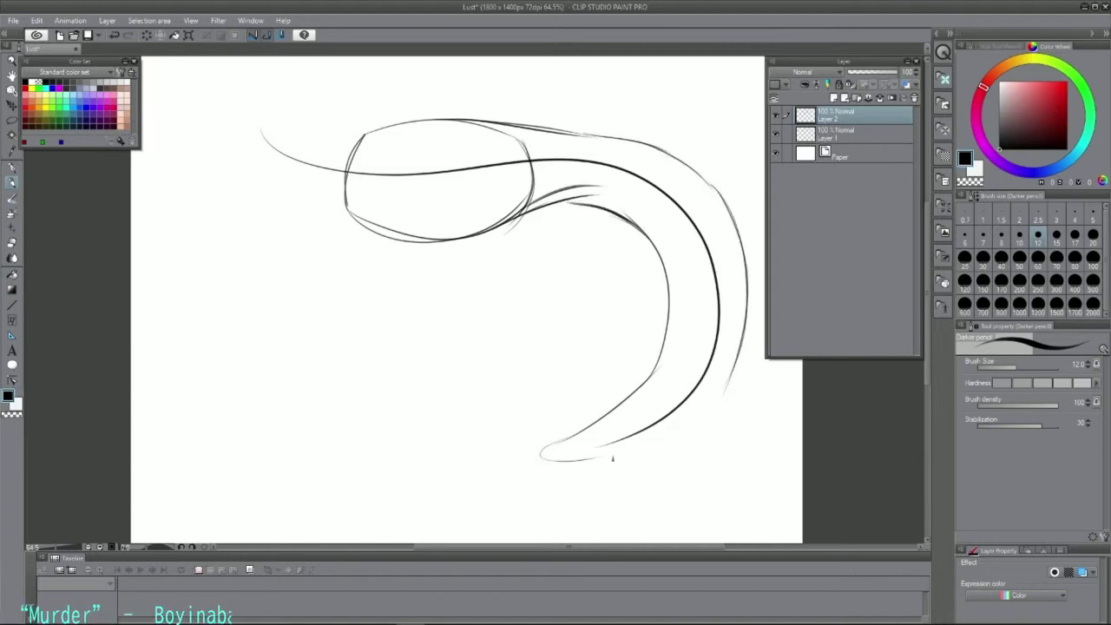
mouse_move(612, 458)
left_mouse_down()
mouse_move(718, 400)
mouse_move(736, 363)
left_mouse_up()
mouse_move(666, 278)
left_mouse_down()
mouse_move(637, 347)
mouse_move(484, 475)
left_mouse_up()
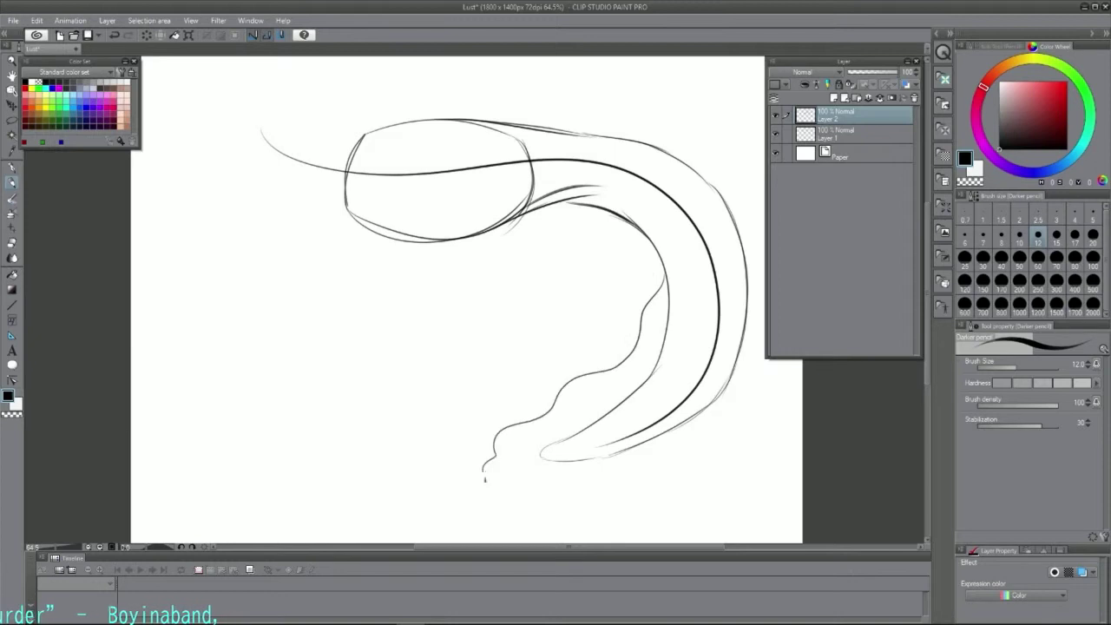
mouse_move(746, 274)
left_mouse_down()
mouse_move(746, 398)
mouse_move(604, 499)
mouse_move(486, 483)
left_mouse_up()
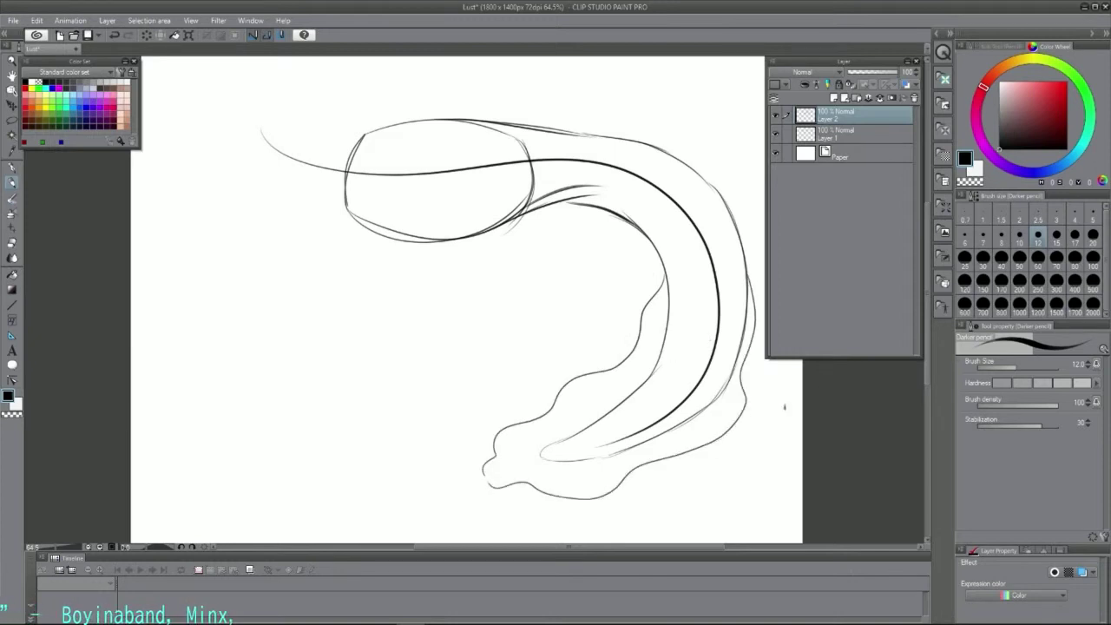
- Sketch a round head with a jaw, join it to the body oval with curved neck lines, and erase the stray neck overlap
mouse_move(363, 136)
left_mouse_down()
mouse_move(295, 144)
mouse_move(287, 128)
left_mouse_up()
key("ctrl+z")
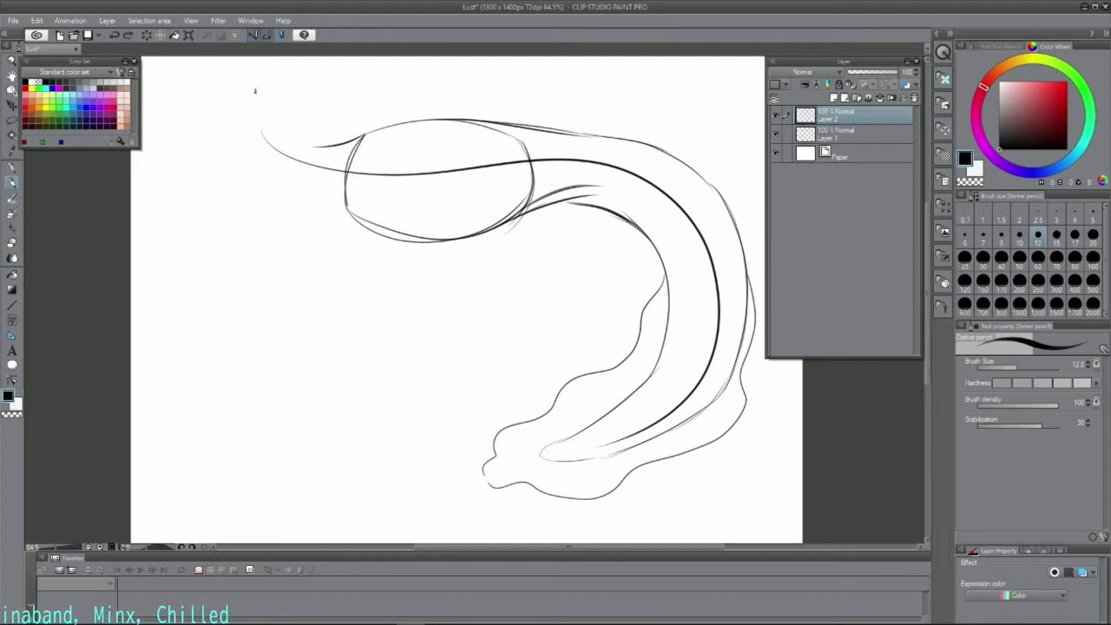
mouse_move(240, 67)
left_mouse_down()
mouse_move(289, 85)
mouse_move(255, 114)
mouse_move(325, 149)
left_mouse_up()
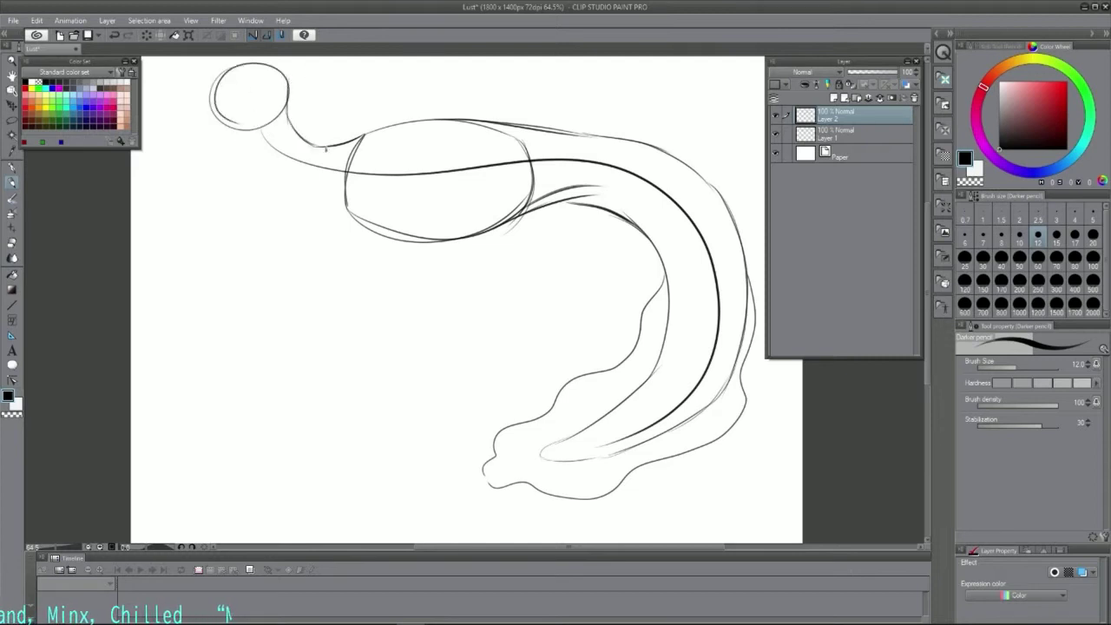
mouse_move(287, 114)
left_mouse_down()
mouse_move(349, 143)
mouse_move(363, 134)
left_mouse_up()
left_click(13, 243)
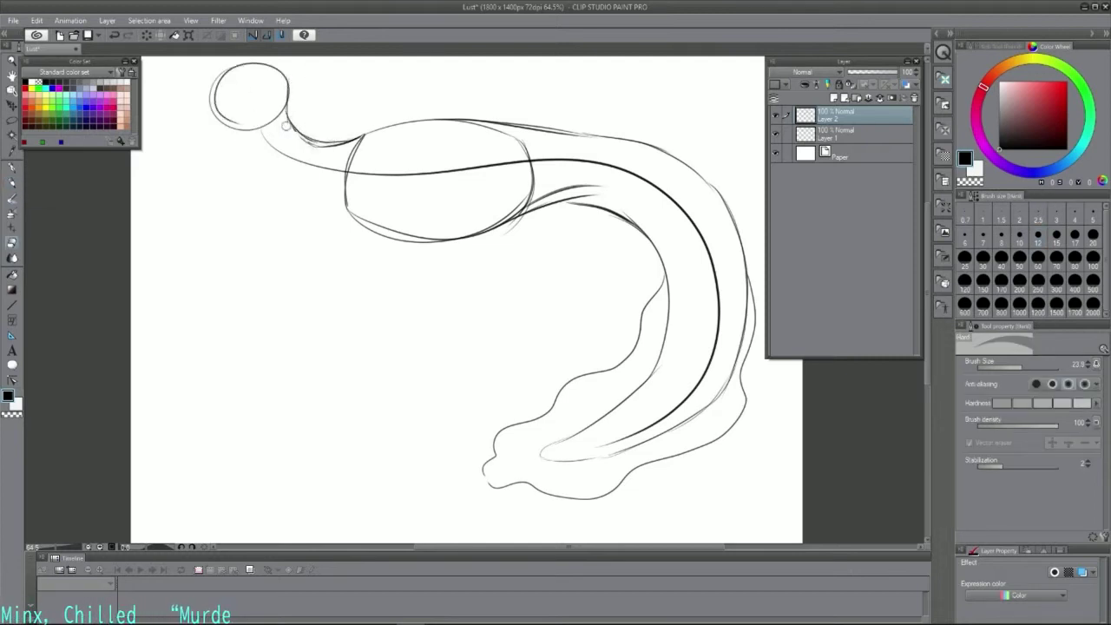
left_click_drag(297, 147, 352, 139)
key("p")
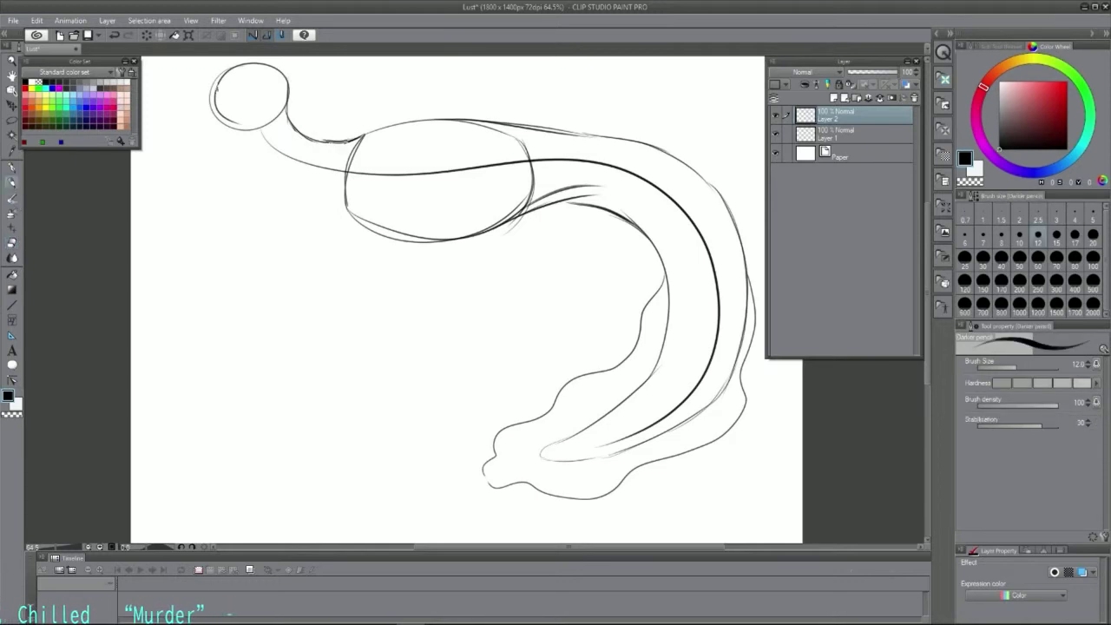
mouse_move(216, 87)
left_mouse_down()
mouse_move(218, 139)
mouse_move(260, 129)
mouse_move(268, 166)
mouse_move(373, 233)
left_mouse_up()
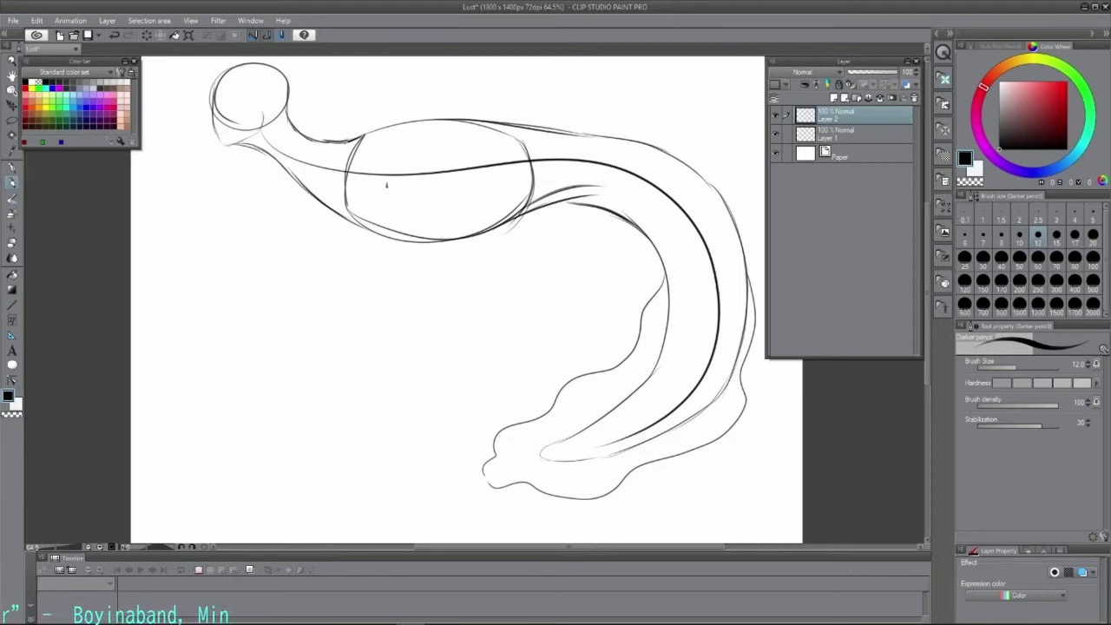
- Sketch small joint circles on the body, just below it and further down for the arm, and erase the line connecting the upper two
mouse_move(398, 169)
left_mouse_down()
mouse_move(447, 207)
mouse_move(467, 293)
mouse_move(356, 396)
mouse_move(460, 296)
mouse_move(455, 220)
mouse_move(462, 267)
mouse_move(488, 252)
left_mouse_up()
key("e")
left_click(12, 183)
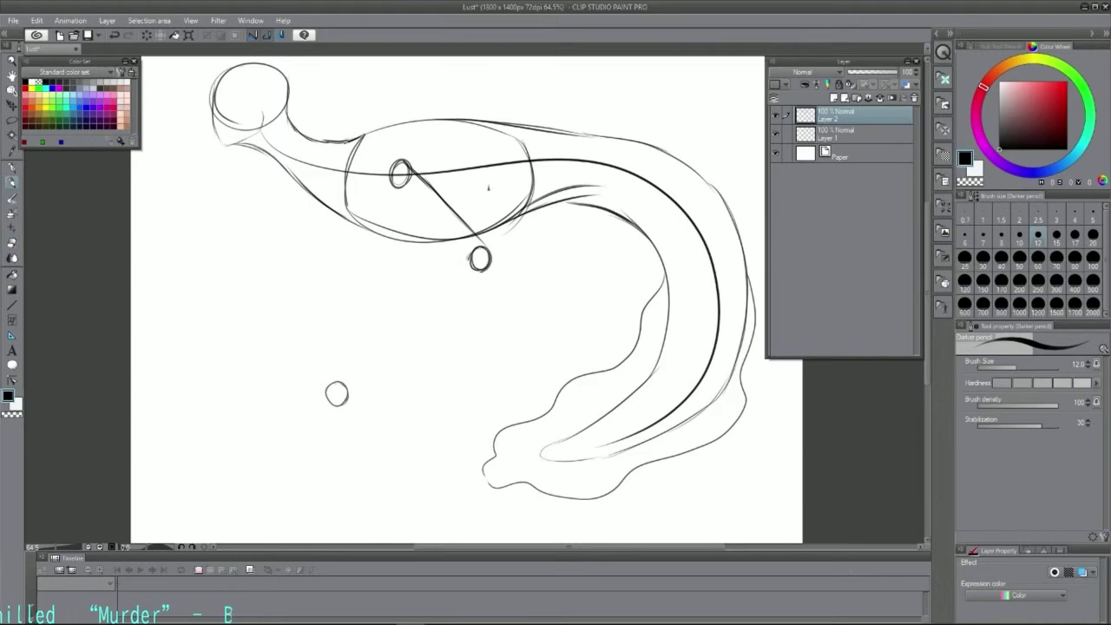
left_click(12, 243)
left_click_drag(409, 170, 481, 244)
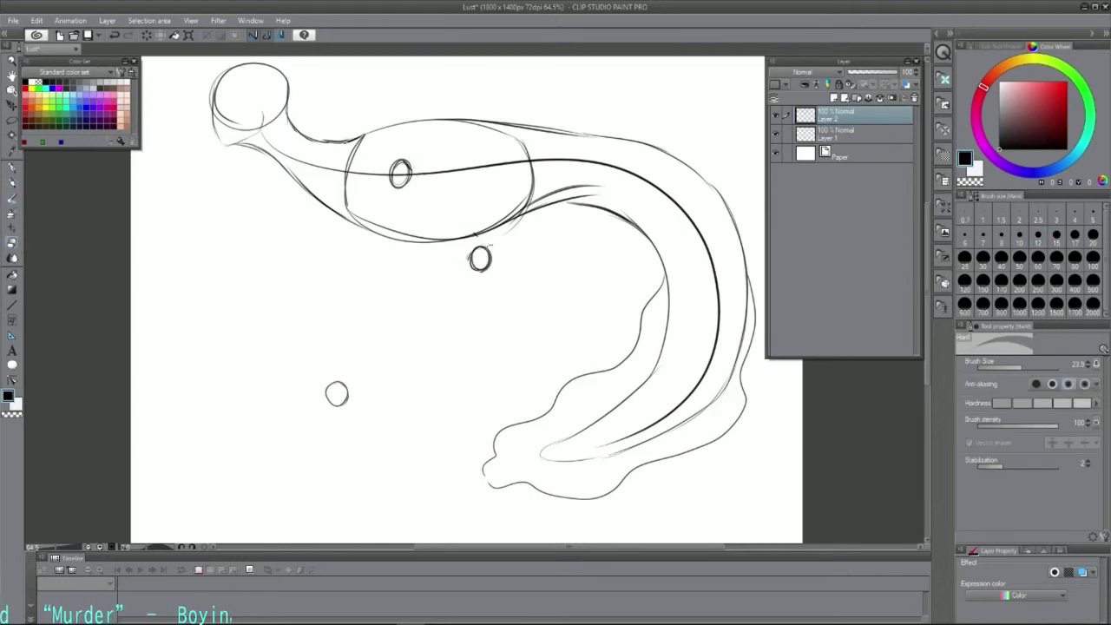
- Sketch a mitten-shaped hand beside the lowest joint circle and a long curved contour down the canvas's lower-left area
key("p")
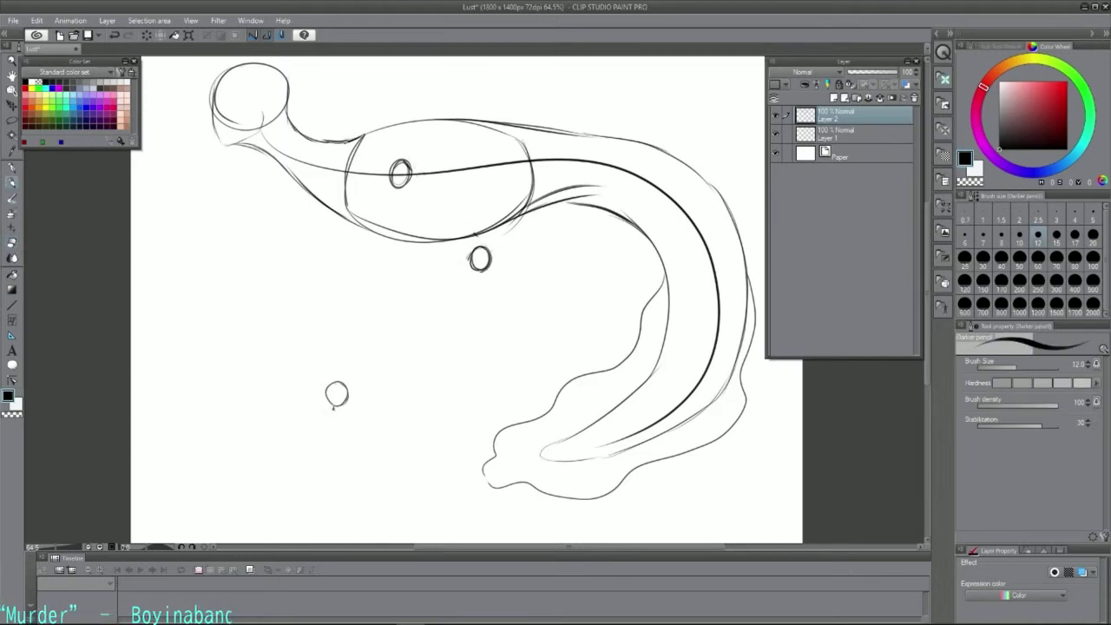
mouse_move(333, 408)
left_mouse_down()
mouse_move(295, 383)
mouse_move(268, 429)
mouse_move(286, 442)
mouse_move(329, 418)
left_mouse_up()
key("ctrl+z")
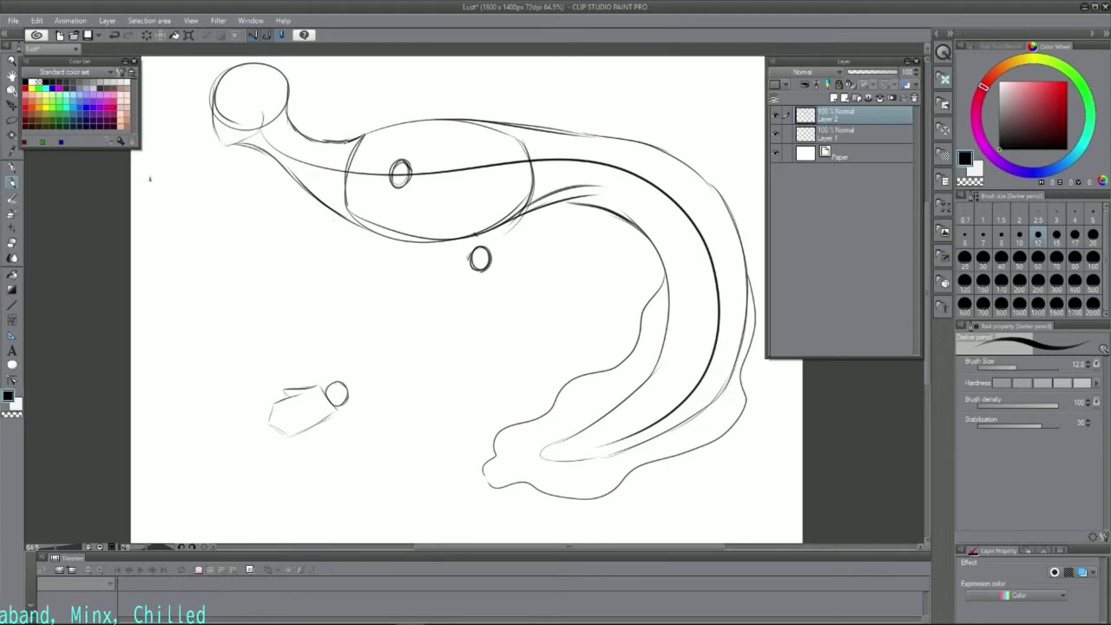
mouse_move(135, 224)
left_mouse_down()
mouse_move(199, 316)
mouse_move(299, 517)
mouse_move(323, 538)
left_mouse_up()
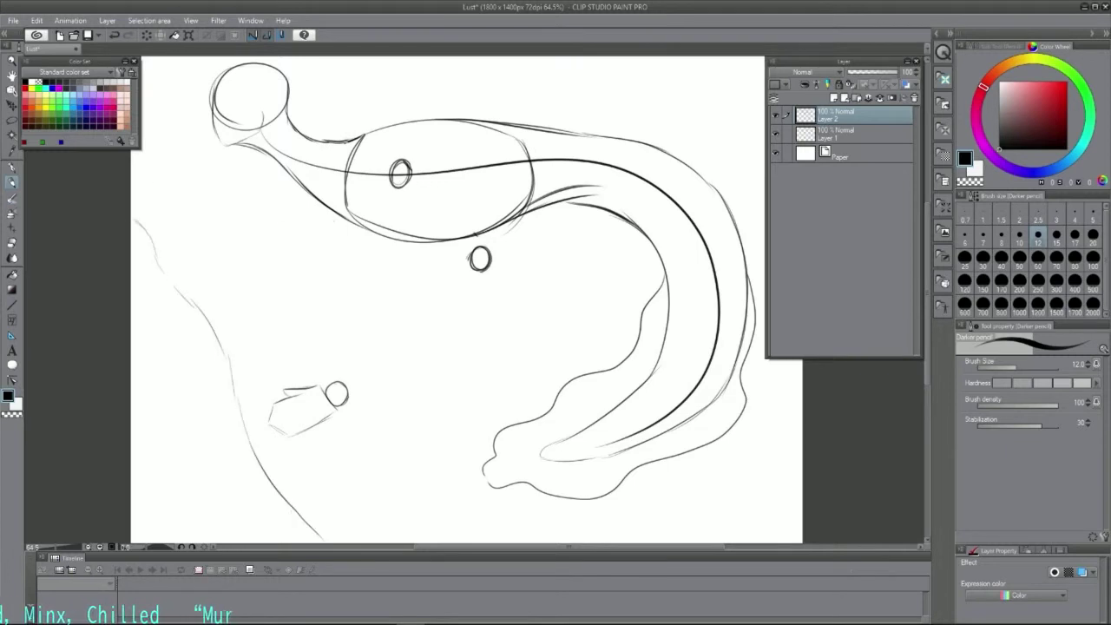
left_click_drag(927, 356, 925, 370)
mouse_move(426, 537)
left_mouse_down()
mouse_move(413, 500)
mouse_move(425, 500)
mouse_move(429, 453)
mouse_move(444, 510)
left_mouse_up()
key("ctrl+z")
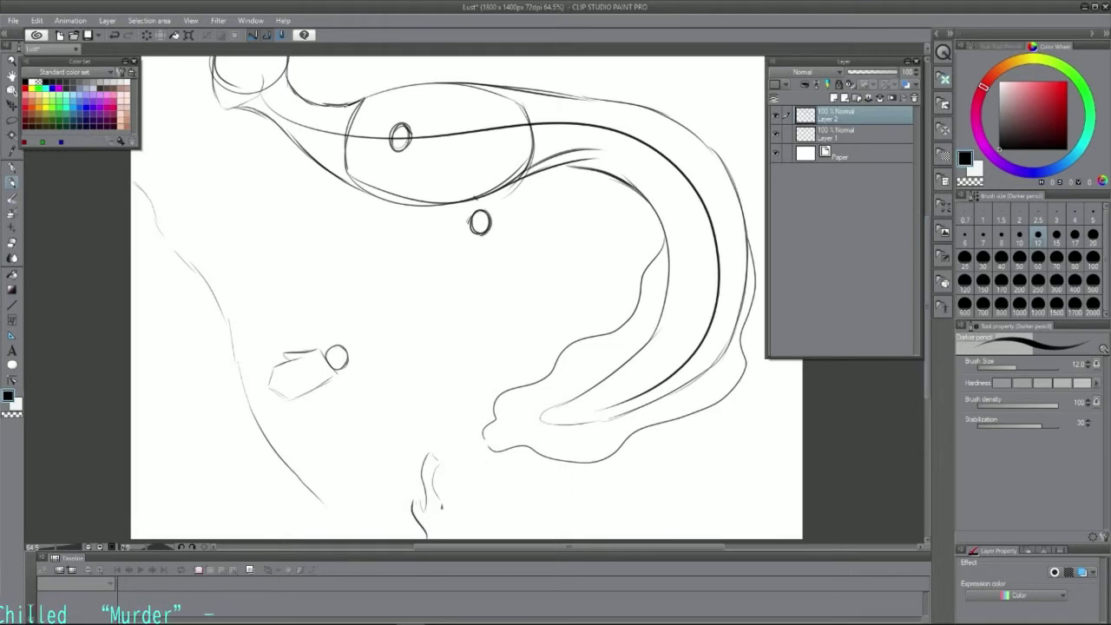
key("ctrl+z")
key("ctrl+z")
key("ctrl+z")
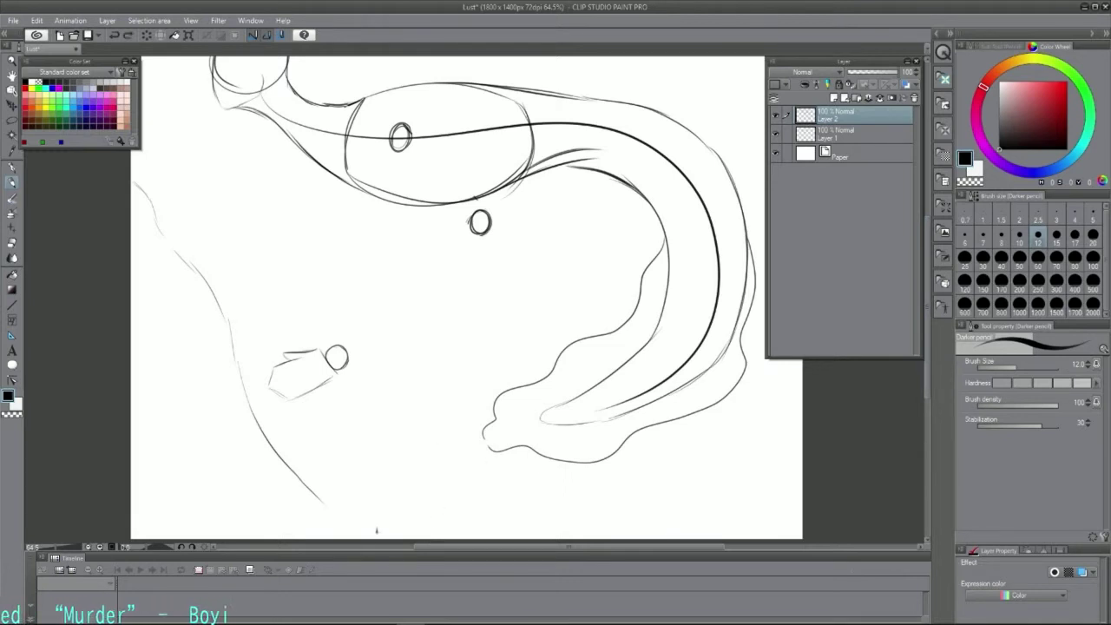
- Select the whole creature with the Lasso and move it slightly to the right, away from the left contour
mouse_move(927, 313)
left_mouse_down()
mouse_move(916, 274)
mouse_move(917, 313)
mouse_move(918, 291)
left_mouse_up()
left_click(11, 121)
mouse_move(295, 502)
left_mouse_down()
mouse_move(359, 71)
mouse_move(512, 542)
mouse_move(297, 457)
left_mouse_up()
left_click_drag(686, 384, 707, 422)
left_click_drag(927, 323, 924, 288)
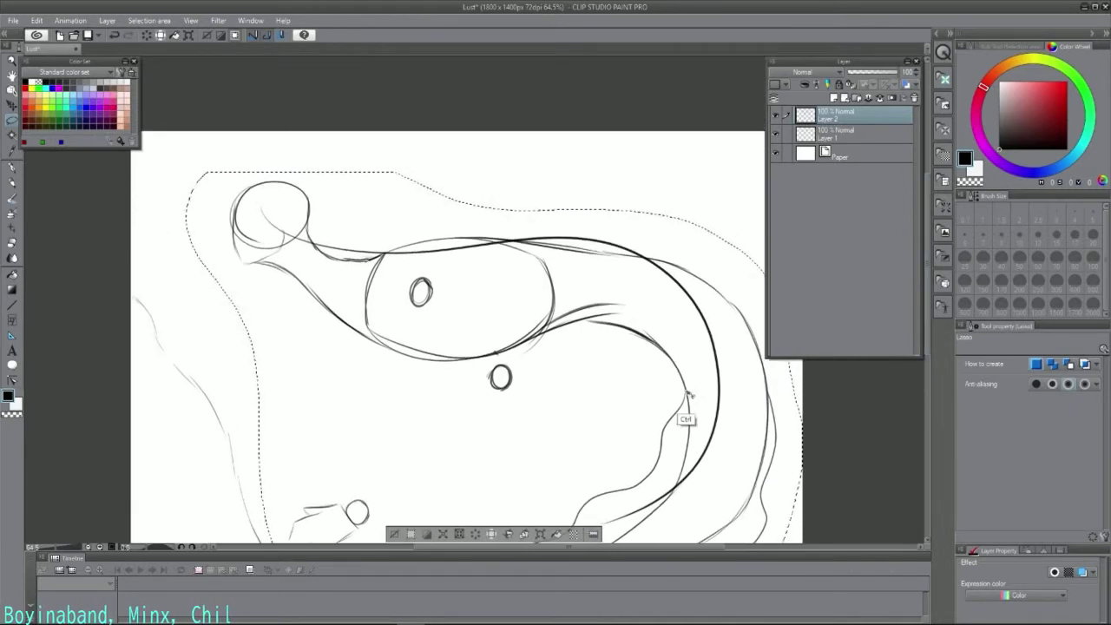
left_click_drag(687, 394, 709, 389)
- Set Layer 1's opacity to 0% to hide the guide curve, and clear the selection with Layer 2 active
left_click(876, 135)
left_click_drag(877, 73, 842, 75)
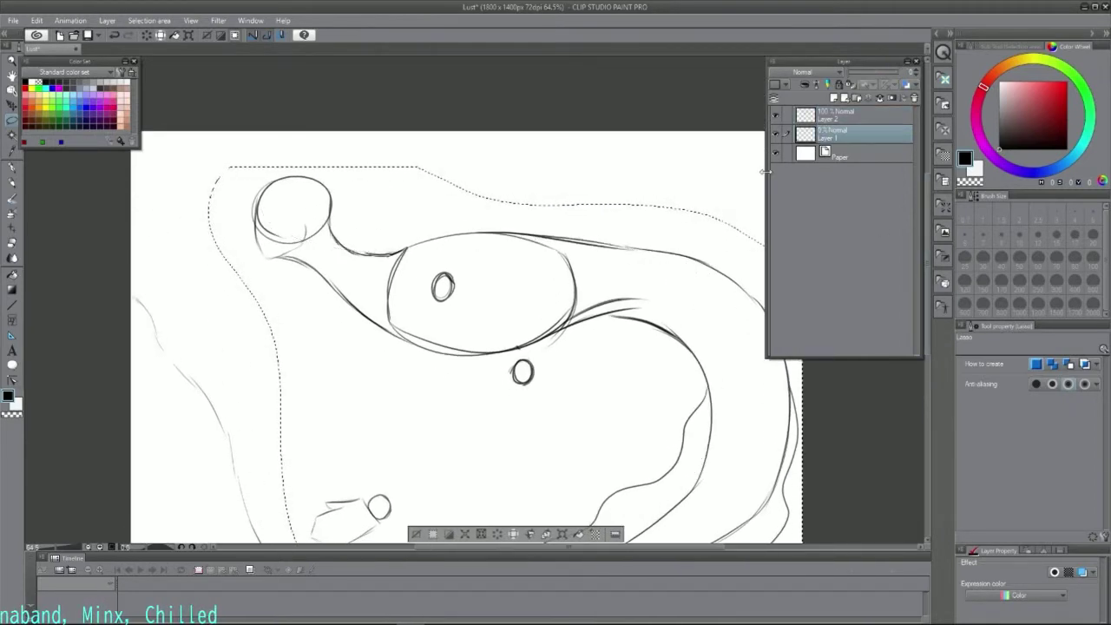
left_click(855, 116)
key("ctrl+d")
- Extend the left contour to the canvas's bottom edge and draw a gently wavy line across the canvas above the creature
left_click_drag(927, 310, 927, 370)
left_click(13, 182)
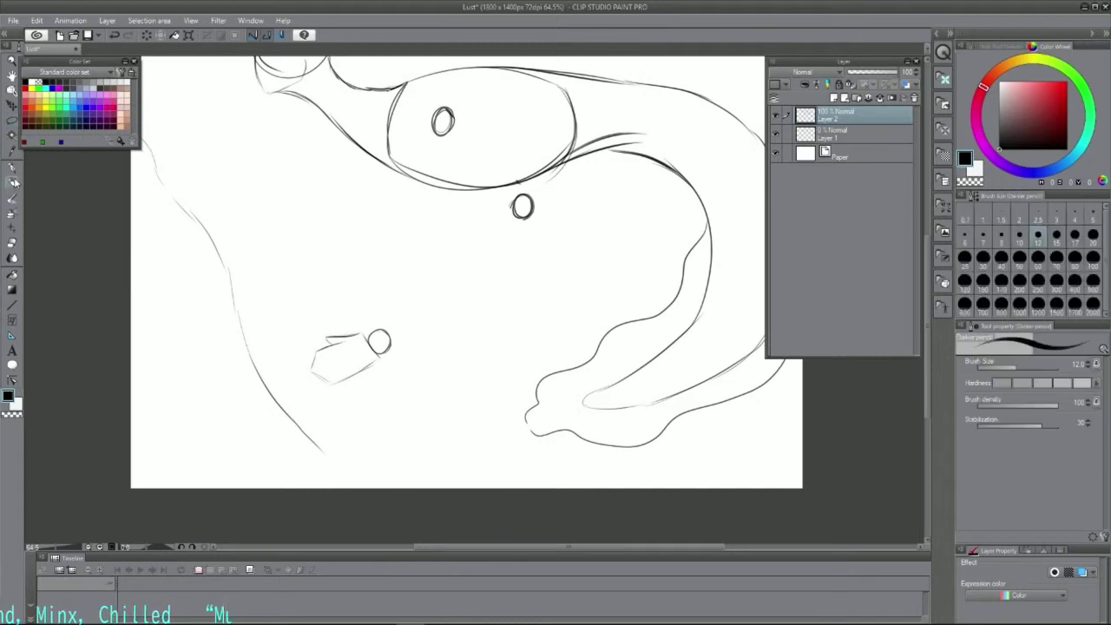
left_click_drag(325, 460, 353, 486)
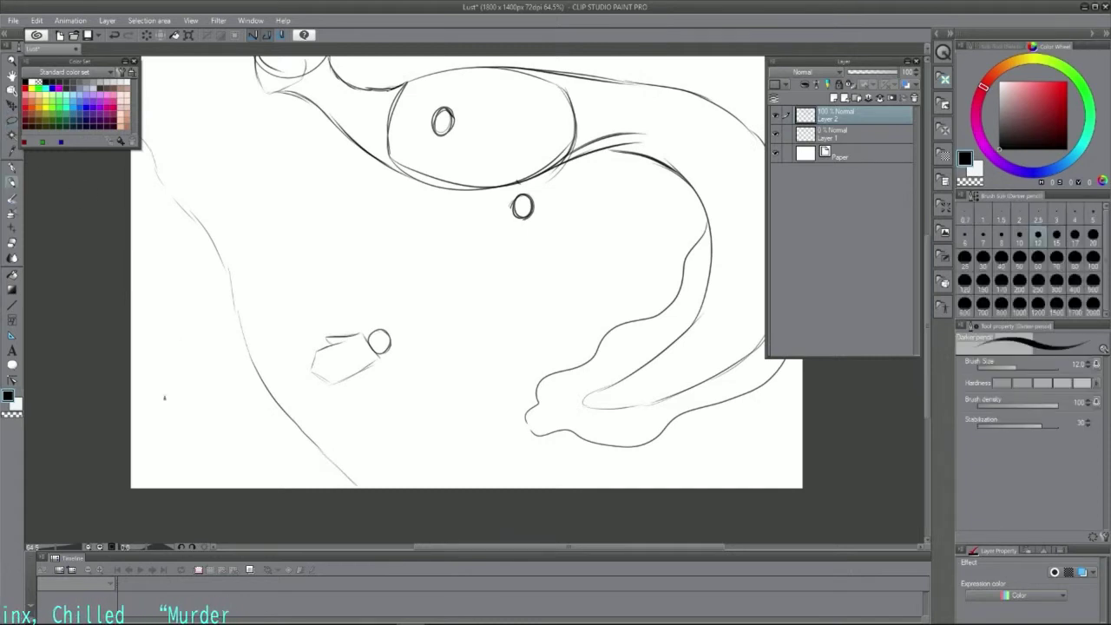
left_click_drag(140, 405, 249, 395)
key("ctrl+z")
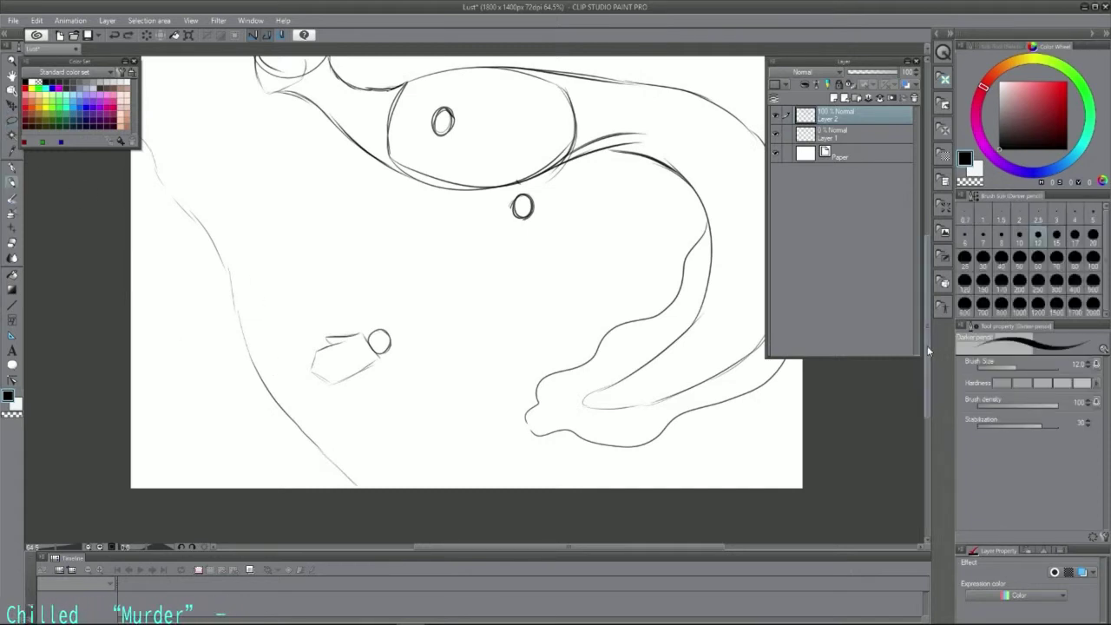
left_click_drag(927, 345, 930, 310)
mouse_move(129, 152)
left_mouse_down()
mouse_move(263, 134)
mouse_move(819, 162)
left_mouse_up()
mouse_move(681, 547)
left_mouse_down()
mouse_move(728, 547)
mouse_move(604, 545)
left_mouse_up()
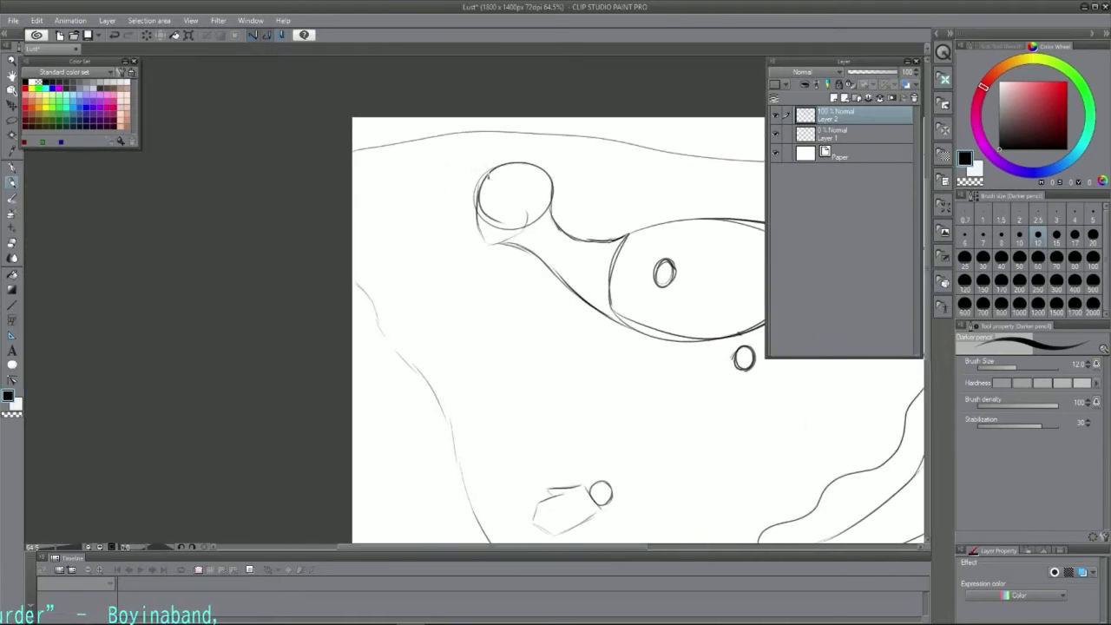
mouse_move(489, 179)
left_mouse_down()
mouse_move(465, 136)
mouse_move(446, 132)
mouse_move(484, 141)
mouse_move(429, 122)
left_mouse_up()
key("ctrl+z")
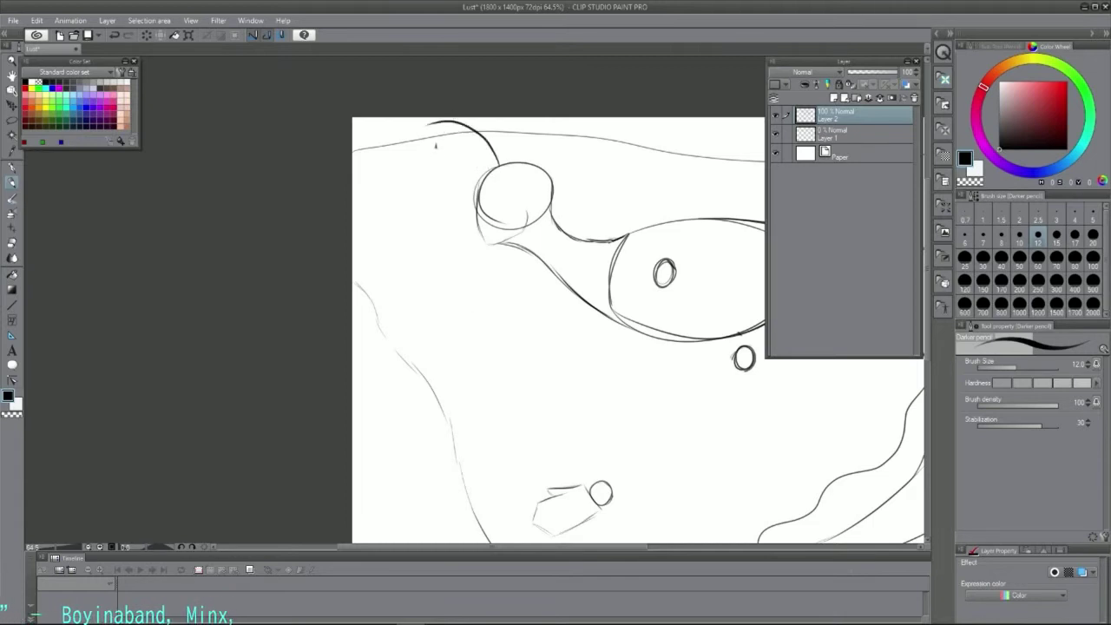
key("ctrl+z")
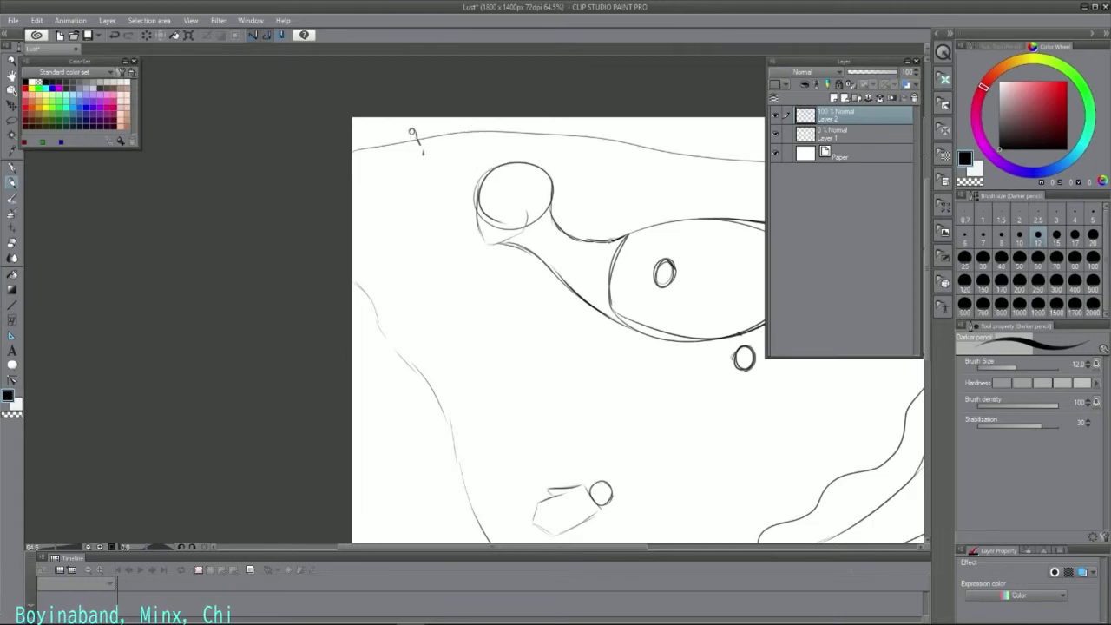
- Erase the doubled line under the tail's base and the edges of the body oval next to the neck
scroll(570, 548, "right", 1)
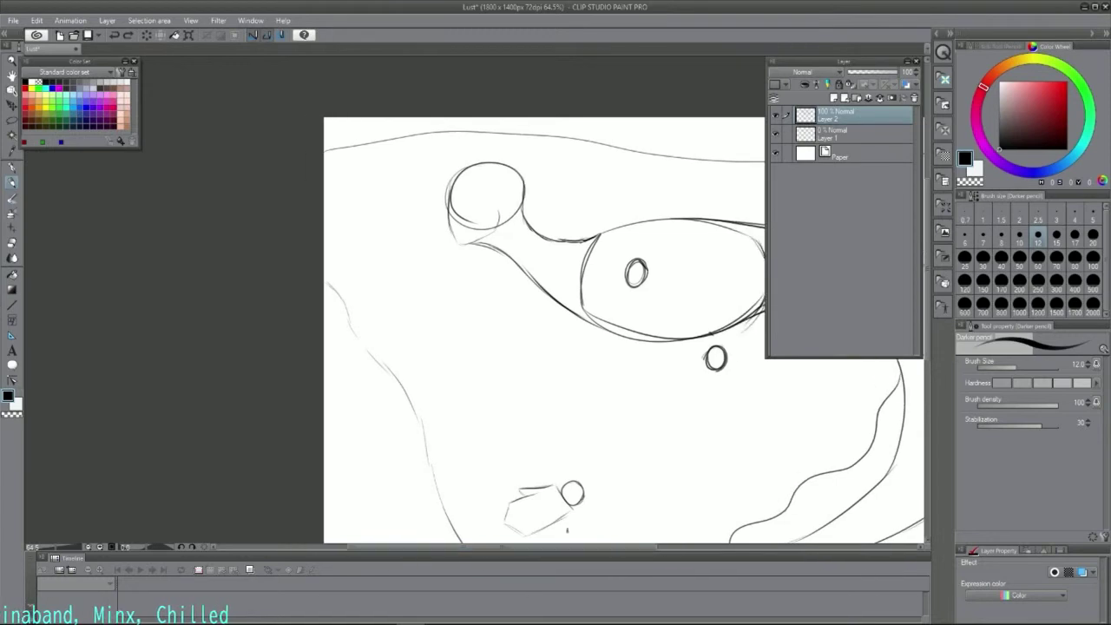
scroll(570, 547, "right", 8)
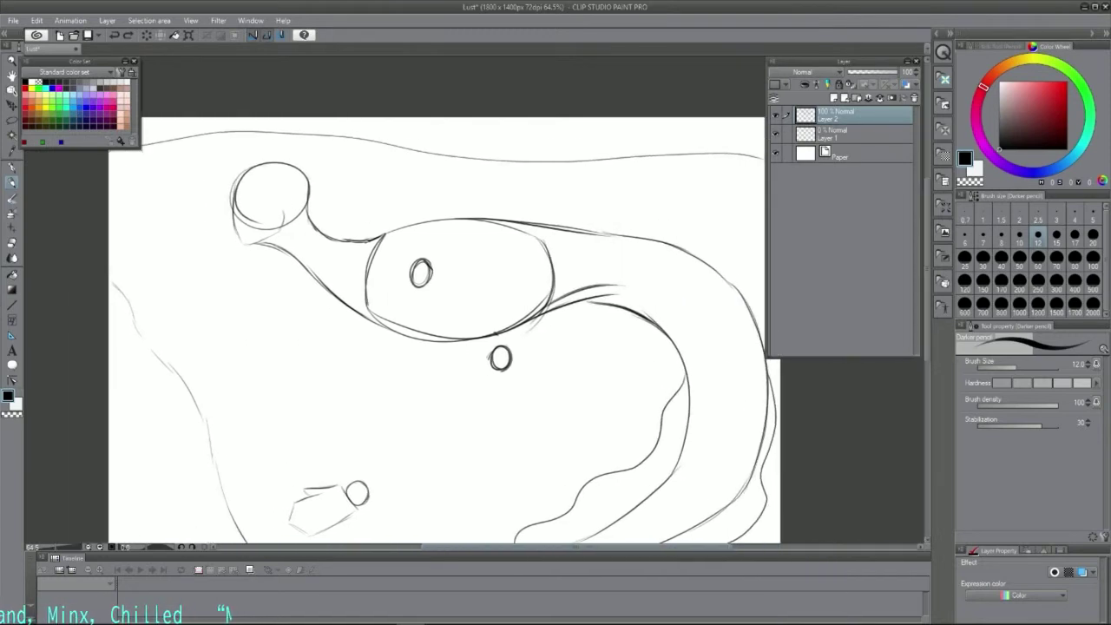
key("e")
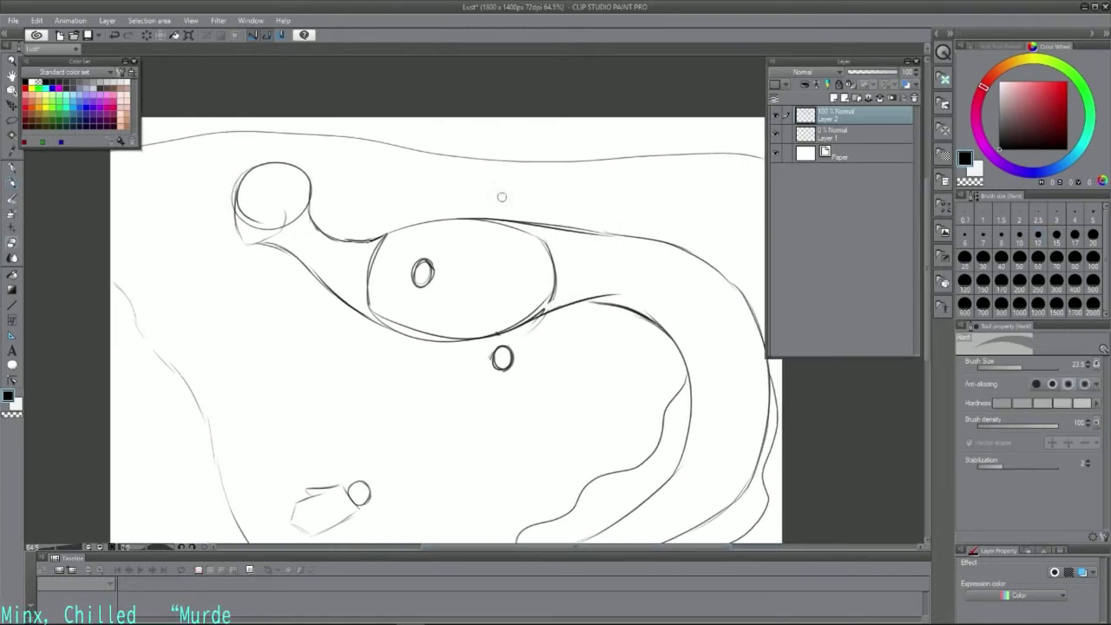
left_click_drag(355, 292, 438, 335)
left_click_drag(372, 290, 383, 236)
- Redraw the upper neck and the body-to-tail underside with smoother lines, and erase the overlapping strokes at the tail's base
key("p")
mouse_move(305, 210)
left_mouse_down()
mouse_move(323, 233)
mouse_move(379, 244)
mouse_move(406, 229)
left_mouse_up()
mouse_move(533, 323)
left_mouse_down()
mouse_move(555, 280)
mouse_move(547, 314)
mouse_move(587, 295)
mouse_move(626, 303)
mouse_move(665, 333)
left_mouse_up()
left_click_drag(618, 300, 669, 335)
left_click(12, 242)
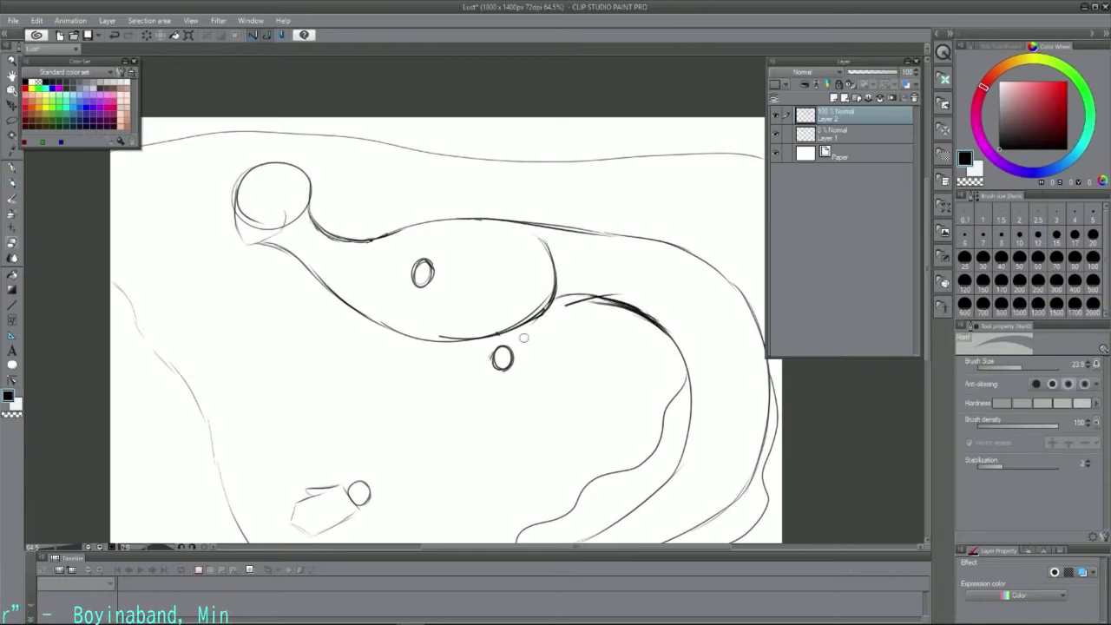
left_click_drag(559, 302, 607, 296)
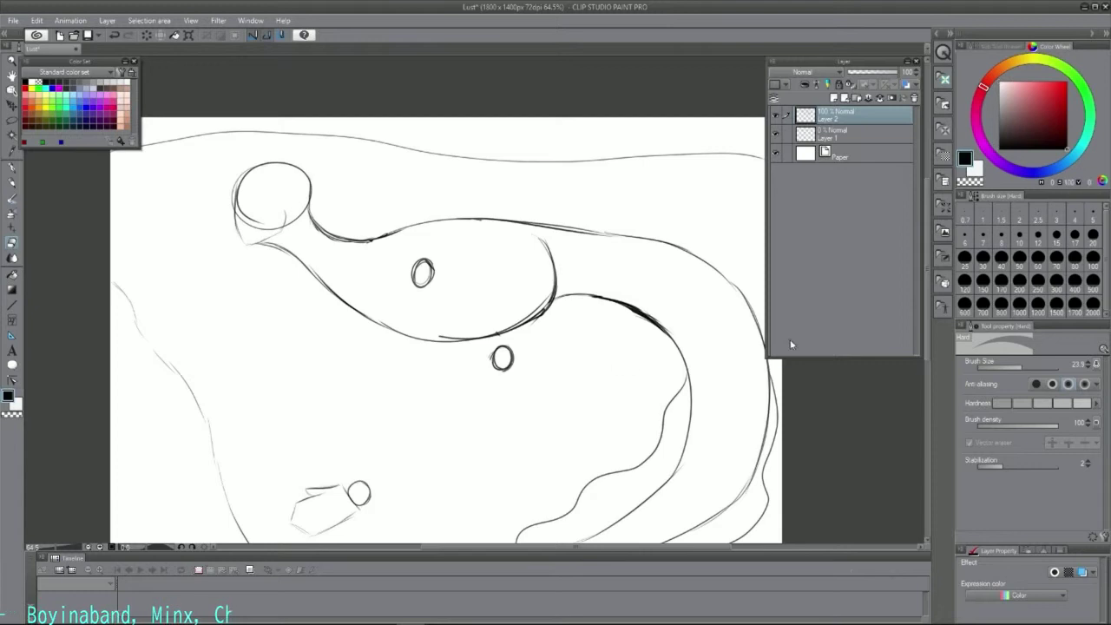
- Add a new layer above the sketch and lower Layer 2's opacity to a faint guide
key("p")
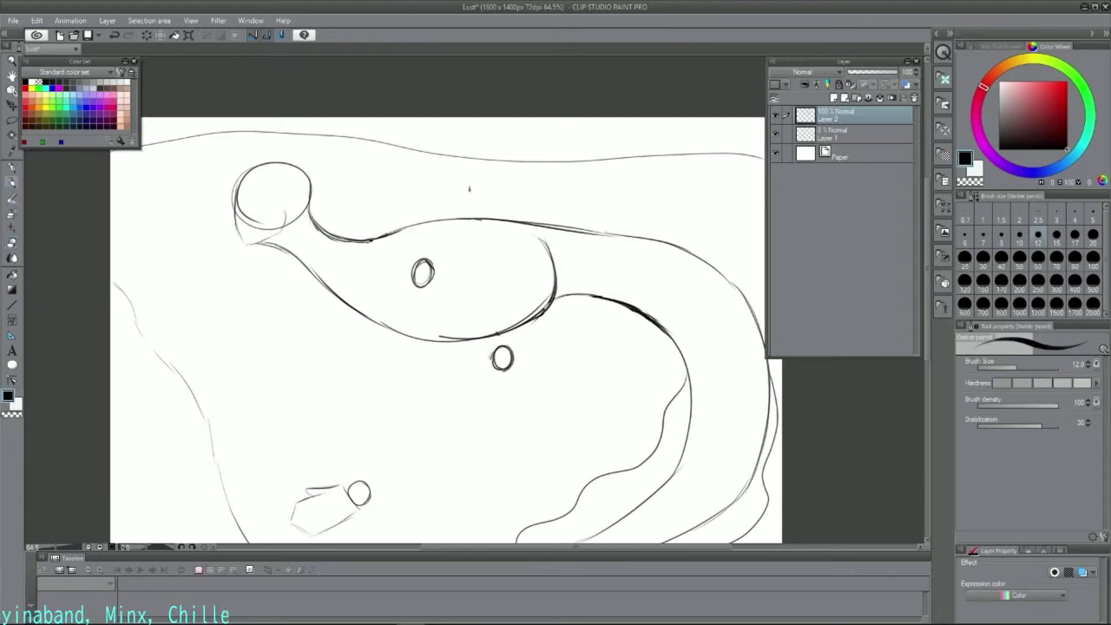
left_click(834, 98)
left_click(857, 133)
left_click_drag(867, 73, 853, 73)
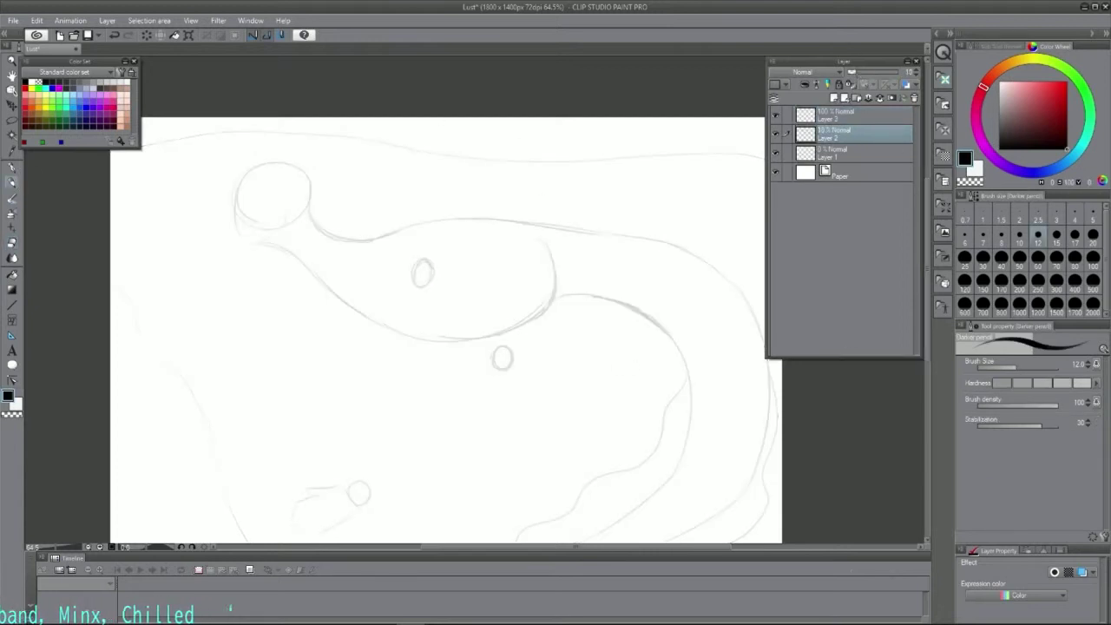
- Make Layer 3 the active layer for refined drawing over the faded head sketch
left_click(60, 547)
left_click_drag(597, 547, 506, 546)
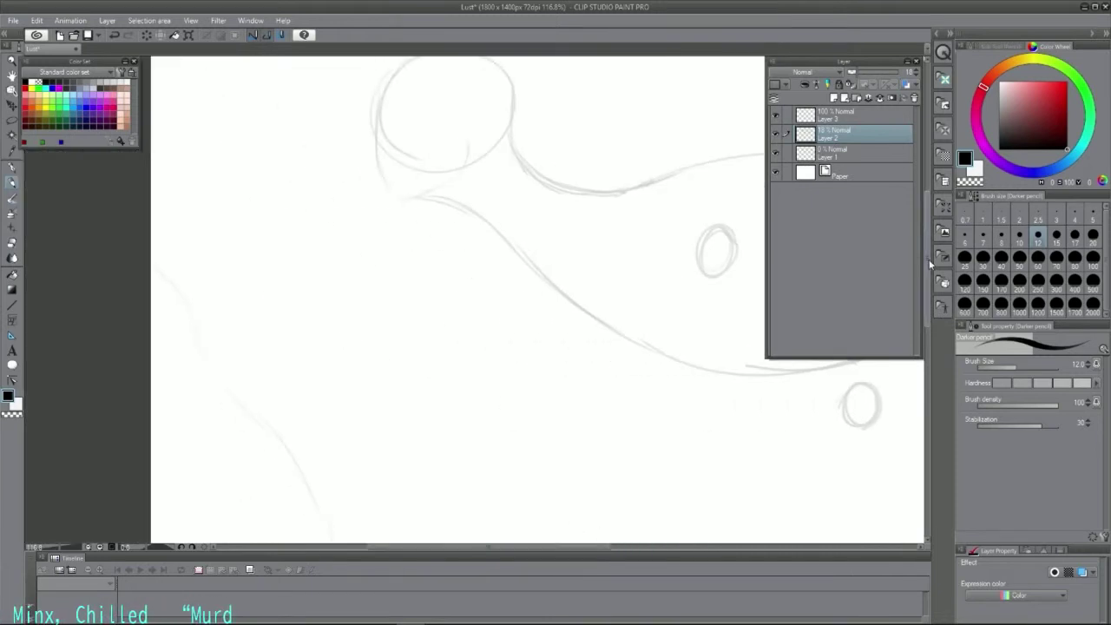
left_click_drag(927, 263, 927, 211)
left_click(857, 116)
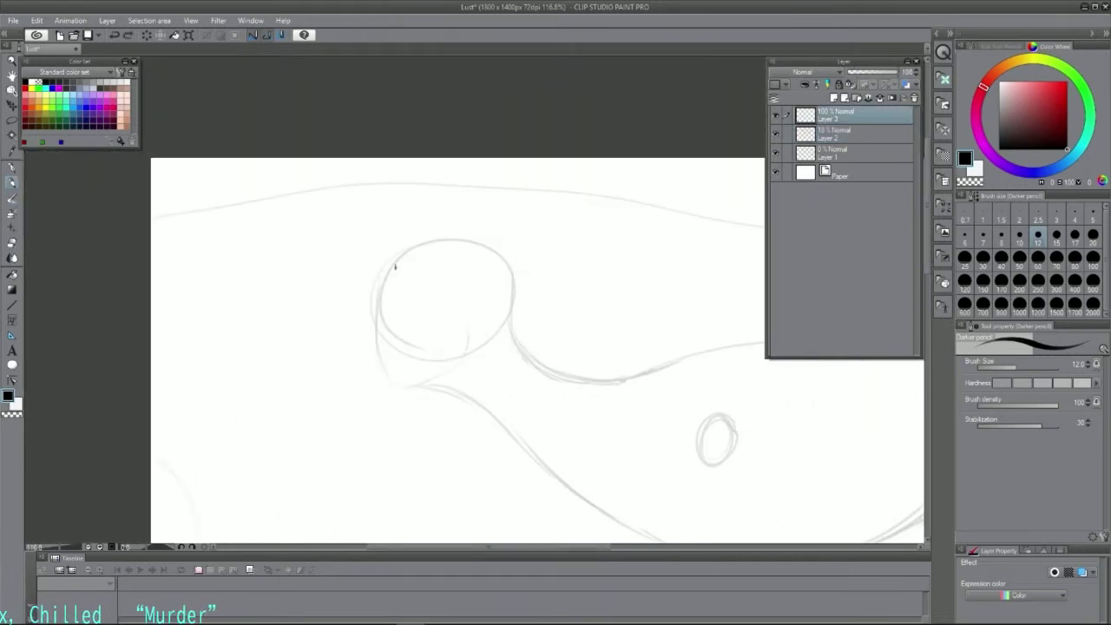
left_click_drag(396, 264, 385, 284)
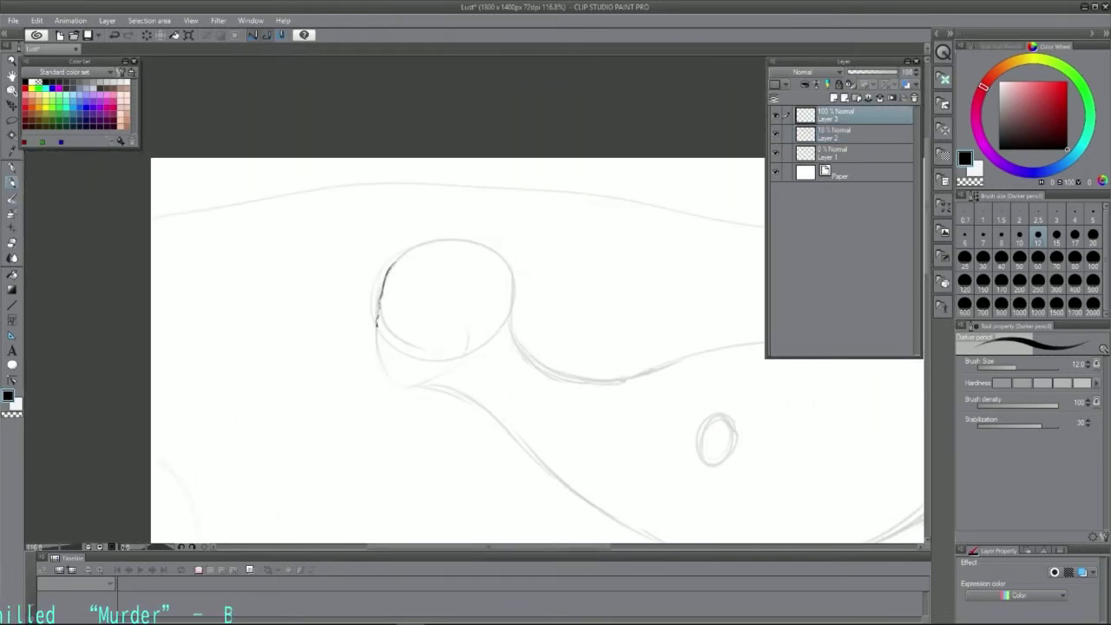
key("ctrl+z")
key("ctrl+z")
key("ctrl+z")
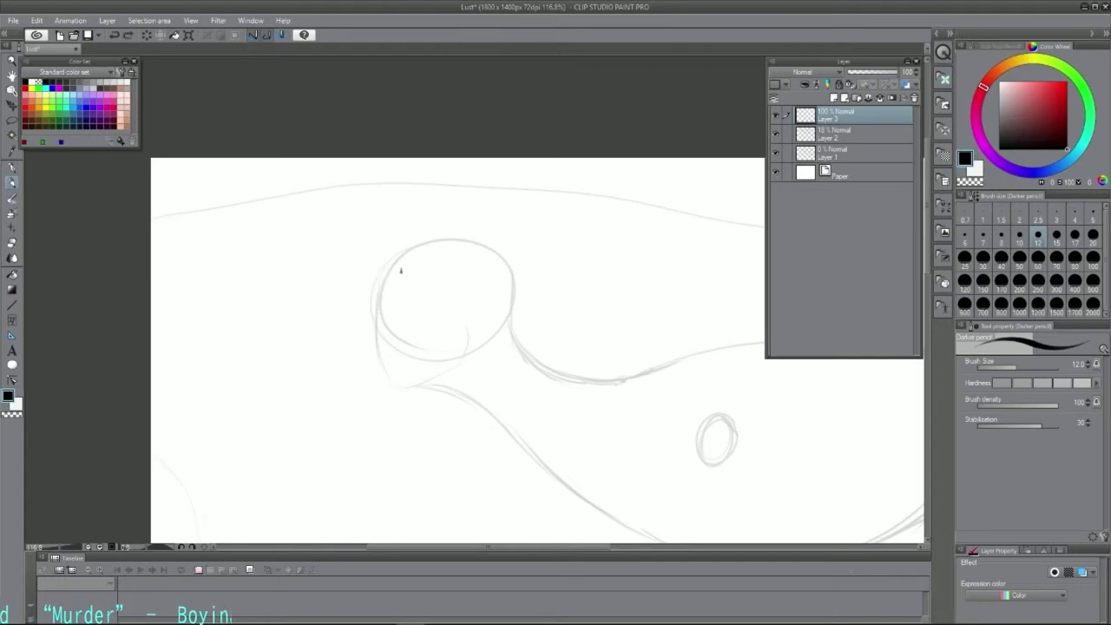
- Draw dark lines over the top and back of the head and along the upper throat
left_click_drag(514, 345, 512, 263)
mouse_move(434, 240)
left_mouse_down()
mouse_move(484, 247)
mouse_move(512, 271)
left_mouse_up()
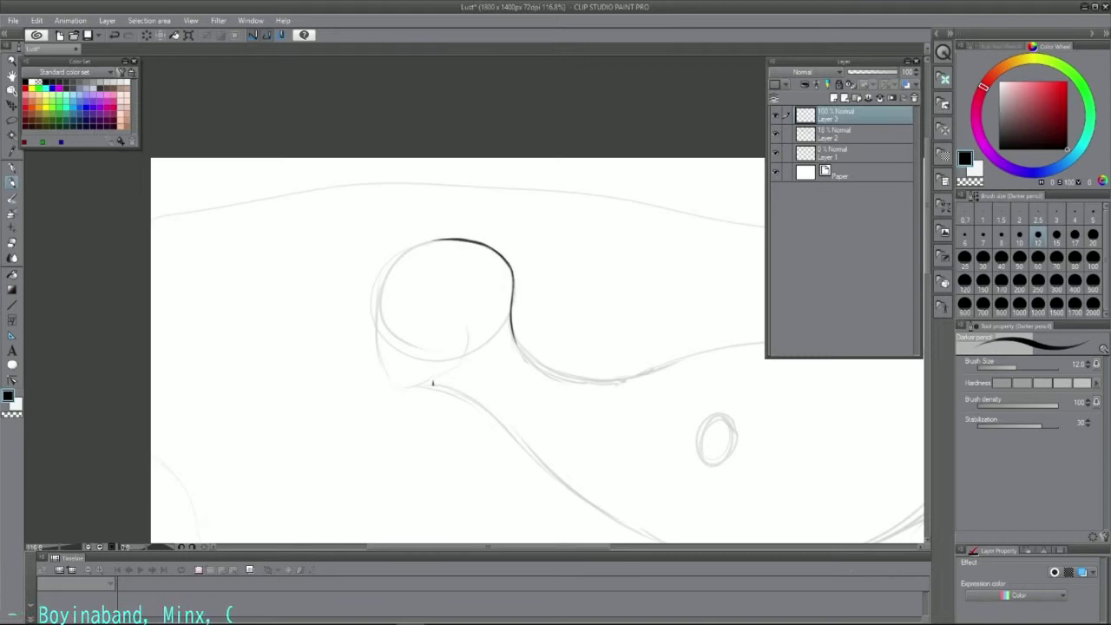
left_click_drag(427, 381, 491, 417)
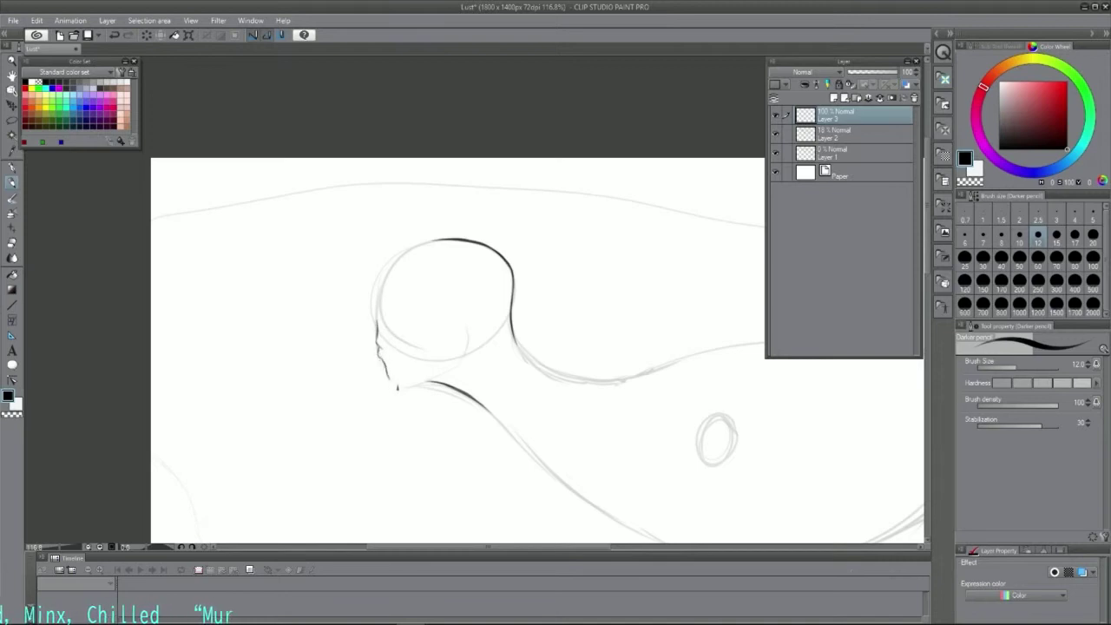
- Draw the jawline from the chin up toward the back of the cheek and join the throat line to it
left_click_drag(395, 387, 450, 366)
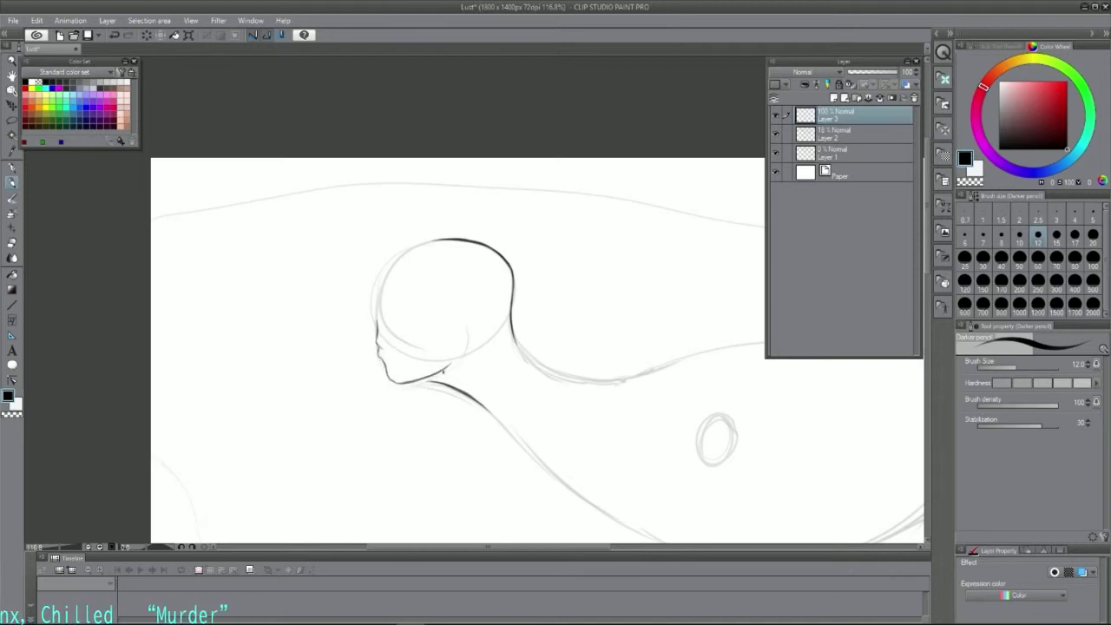
mouse_move(466, 329)
left_mouse_down()
mouse_move(469, 349)
mouse_move(443, 371)
mouse_move(469, 349)
left_mouse_up()
key("ctrl+z")
left_click_drag(419, 384, 445, 387)
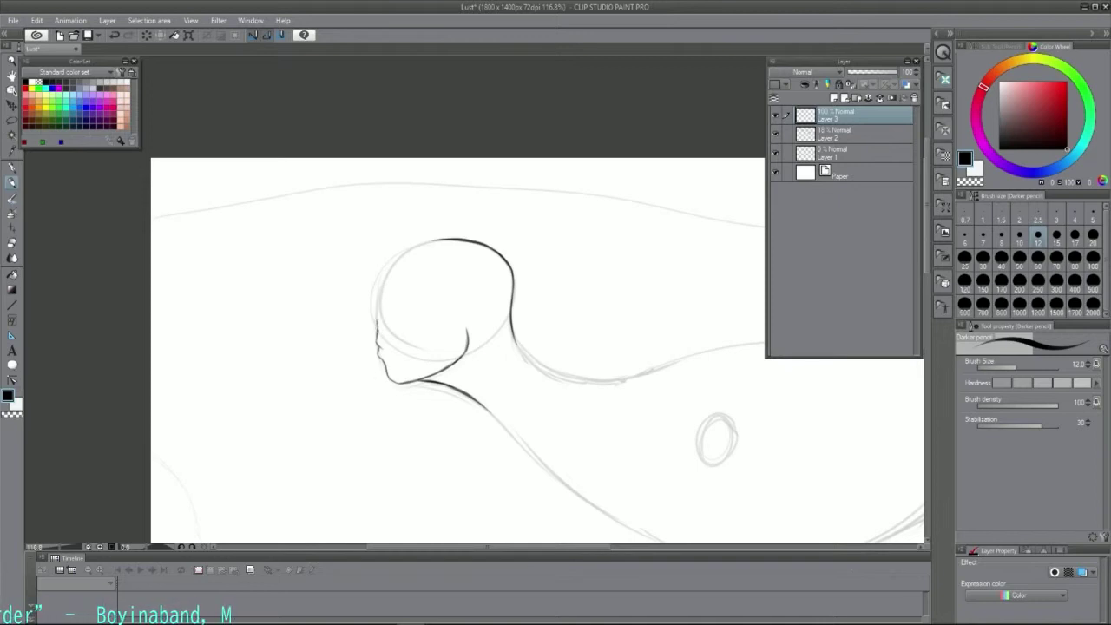
key("ctrl+z")
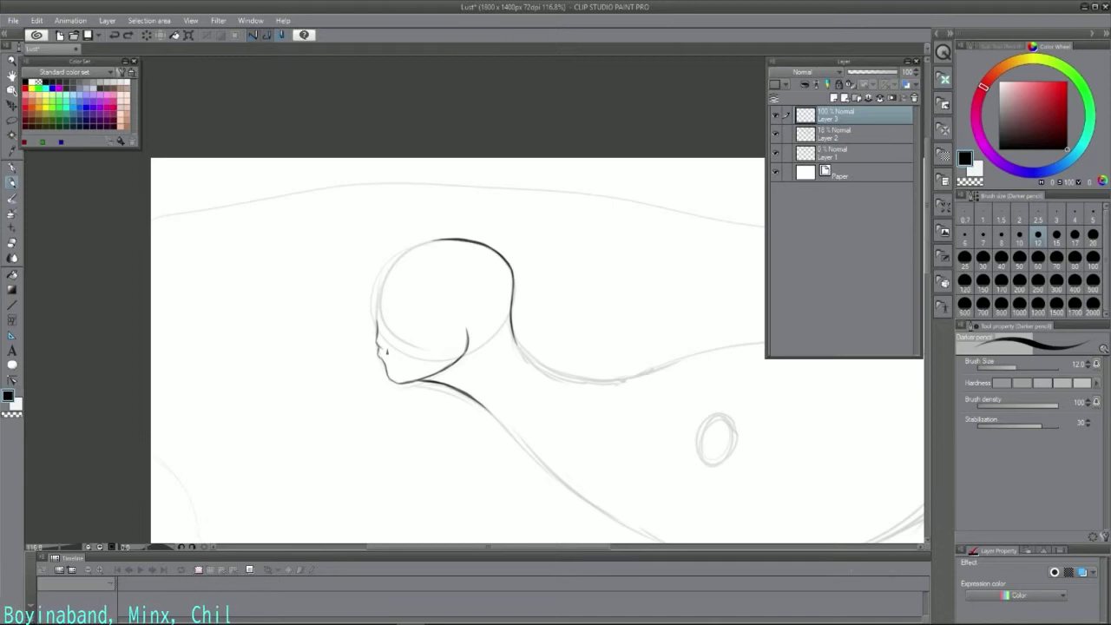
- Erase the bumpy lip profile and redraw the front edge of the face as a smoother line down to the chin
key("e")
left_click_drag(377, 323, 385, 363)
key("p")
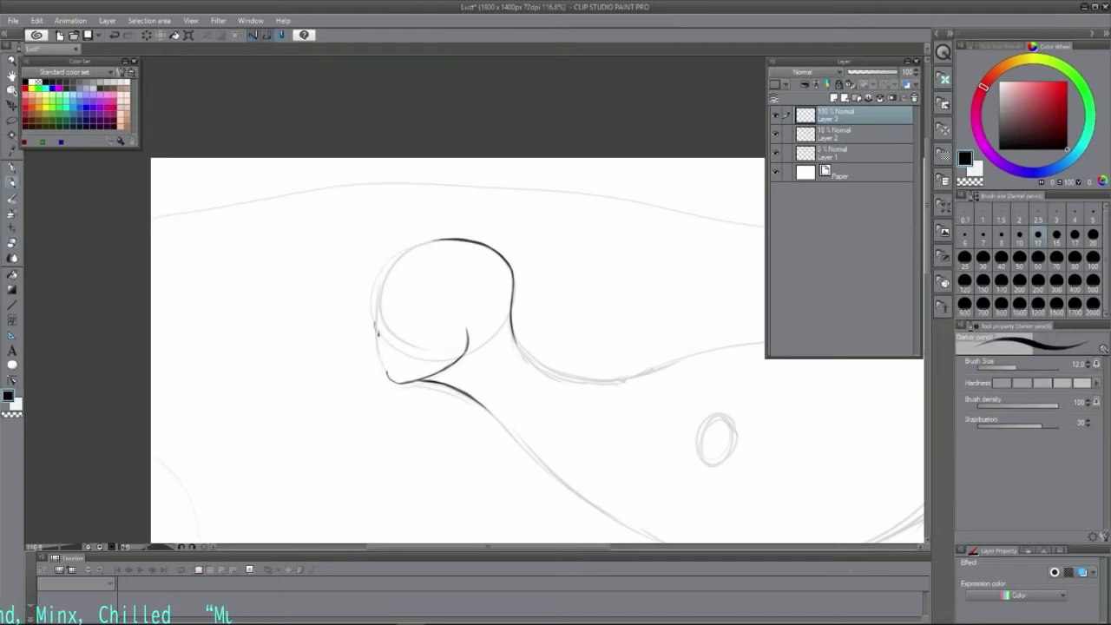
key("ctrl+z")
key("ctrl+z")
key("ctrl+z")
key("ctrl+z")
key("ctrl+z")
key("ctrl+z")
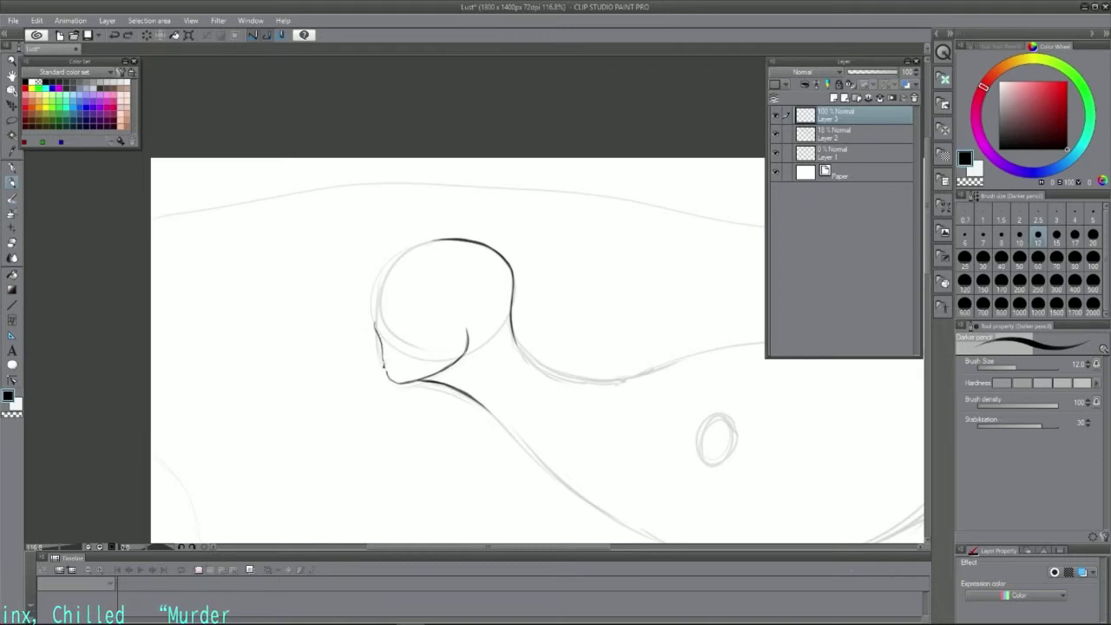
key("ctrl+z")
left_click_drag(385, 361, 389, 378)
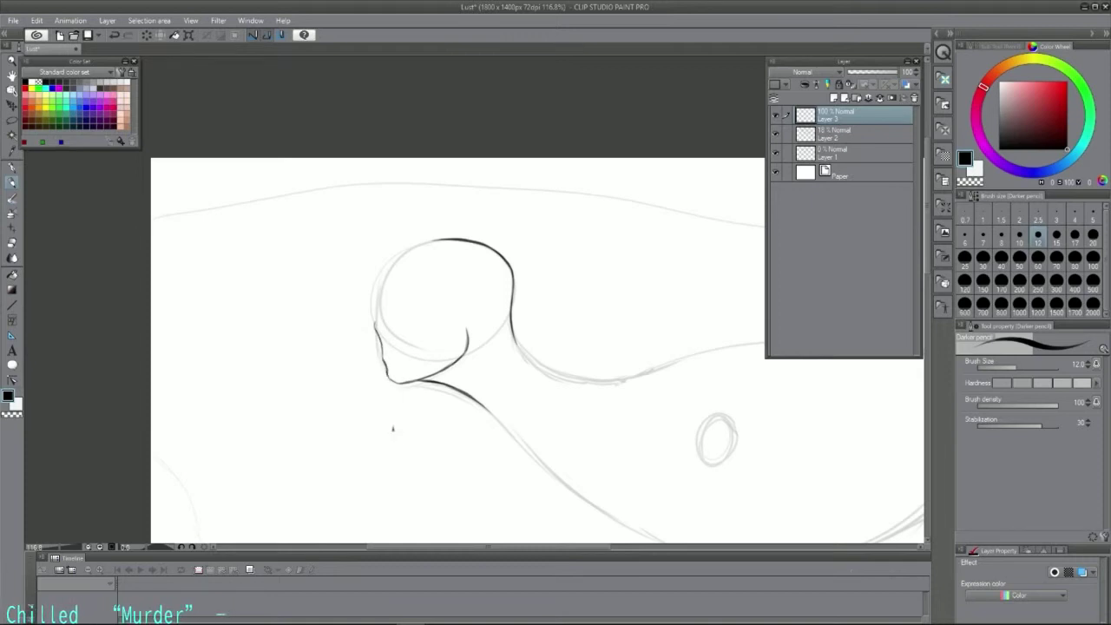
key("ctrl+y")
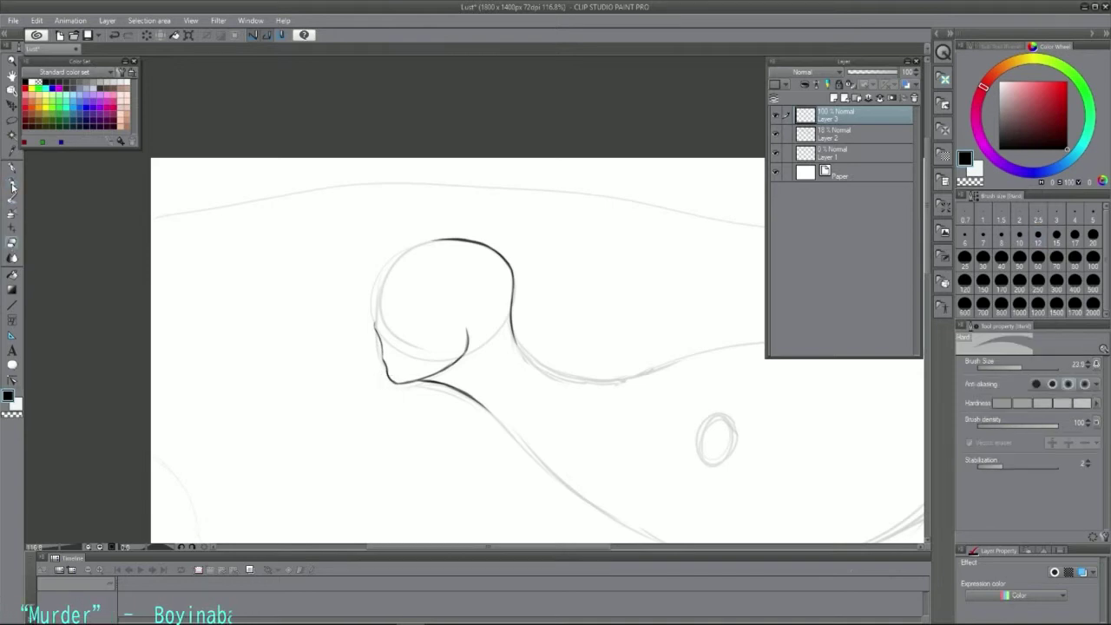
- Draw a curved line behind the lower front edge of the face to form an open mouth
left_click_drag(376, 328, 394, 347)
key("ctrl+z")
key("ctrl+z")
left_click_drag(383, 360, 394, 347)
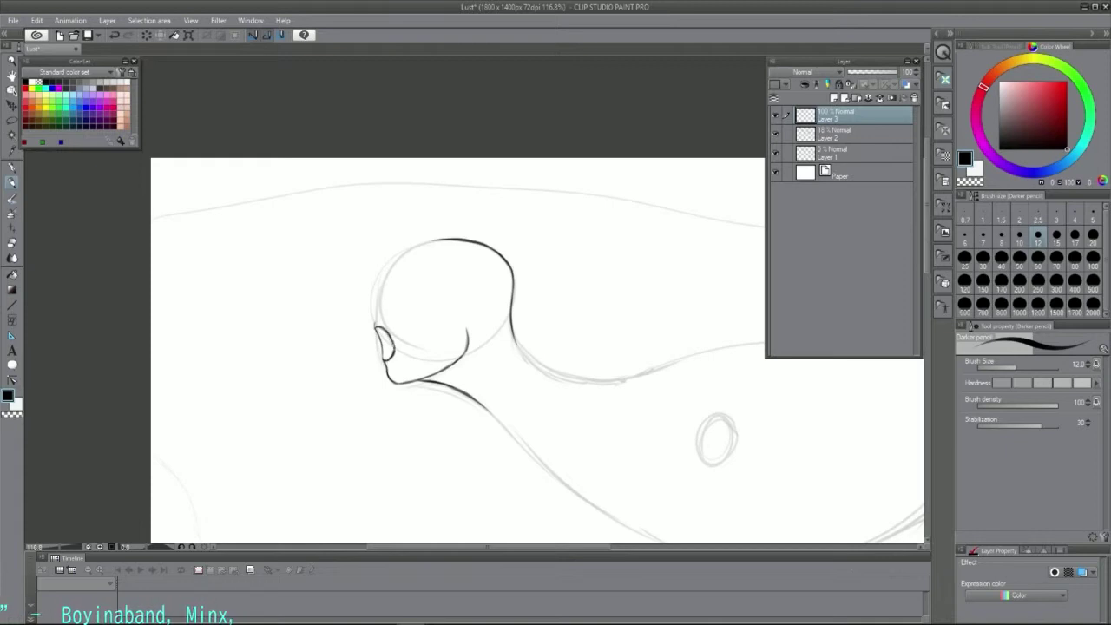
key("ctrl+z")
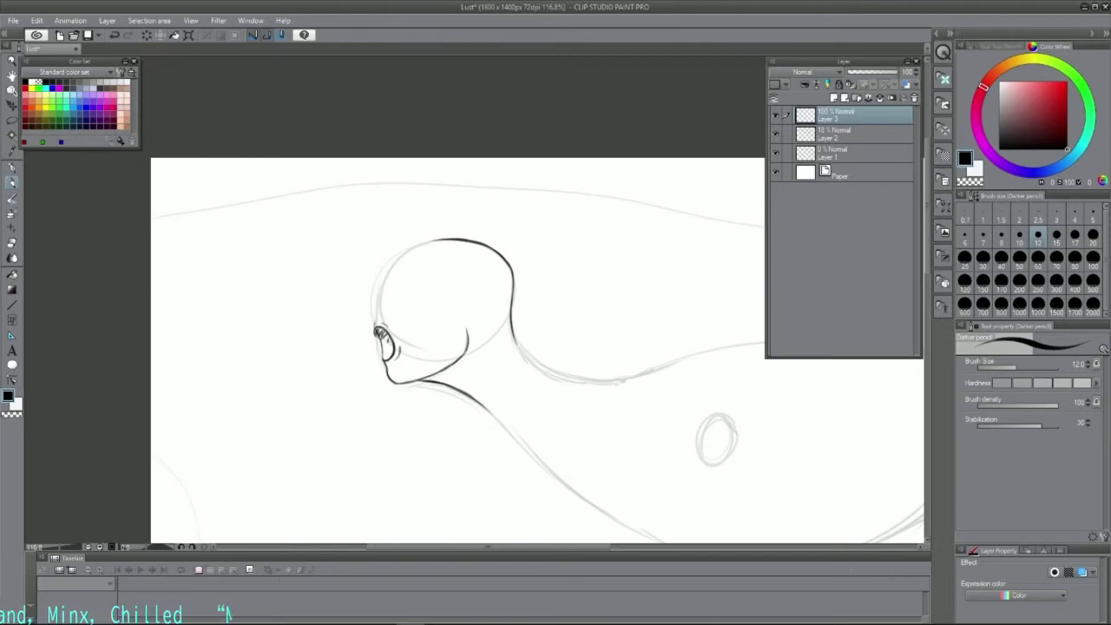
- Fill the open mouth with rows of pointed teeth and add short crease lines around it
left_click_drag(387, 336, 385, 352)
key("ctrl+z")
left_click_drag(392, 343, 389, 356)
key("ctrl+z")
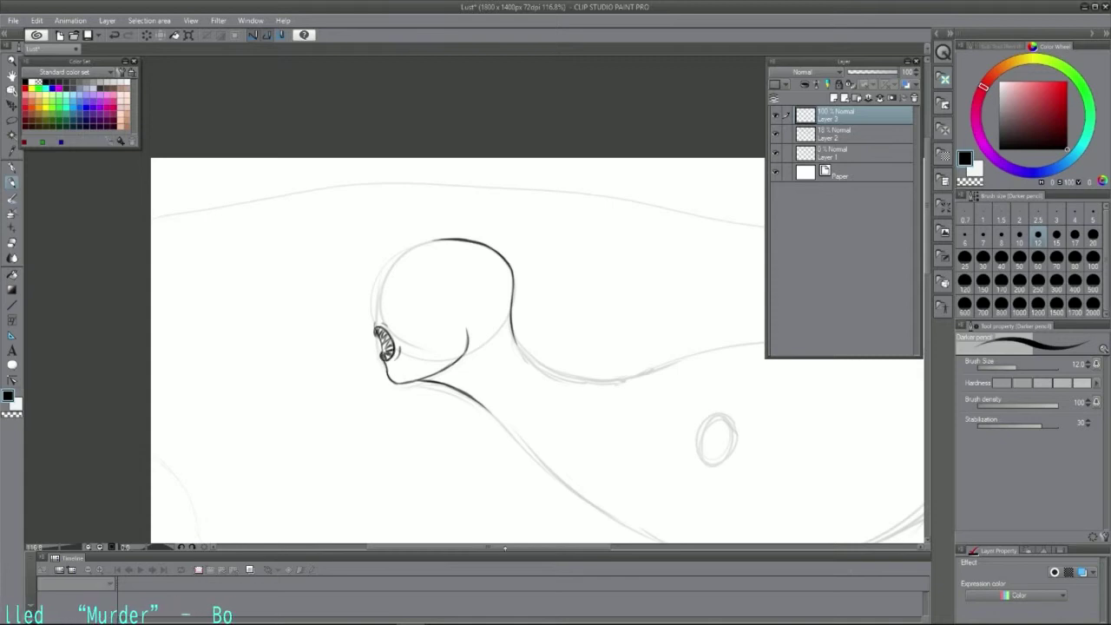
- Draw the forehead line from the mouth up to the crown and add a round dark eye with a small highlight
mouse_move(377, 325)
left_mouse_down()
mouse_move(376, 293)
mouse_move(401, 254)
mouse_move(443, 242)
left_mouse_up()
key("ctrl+z")
left_click_drag(391, 266, 437, 239)
key("ctrl+z")
key("ctrl+z")
key("ctrl+z")
key("ctrl+y")
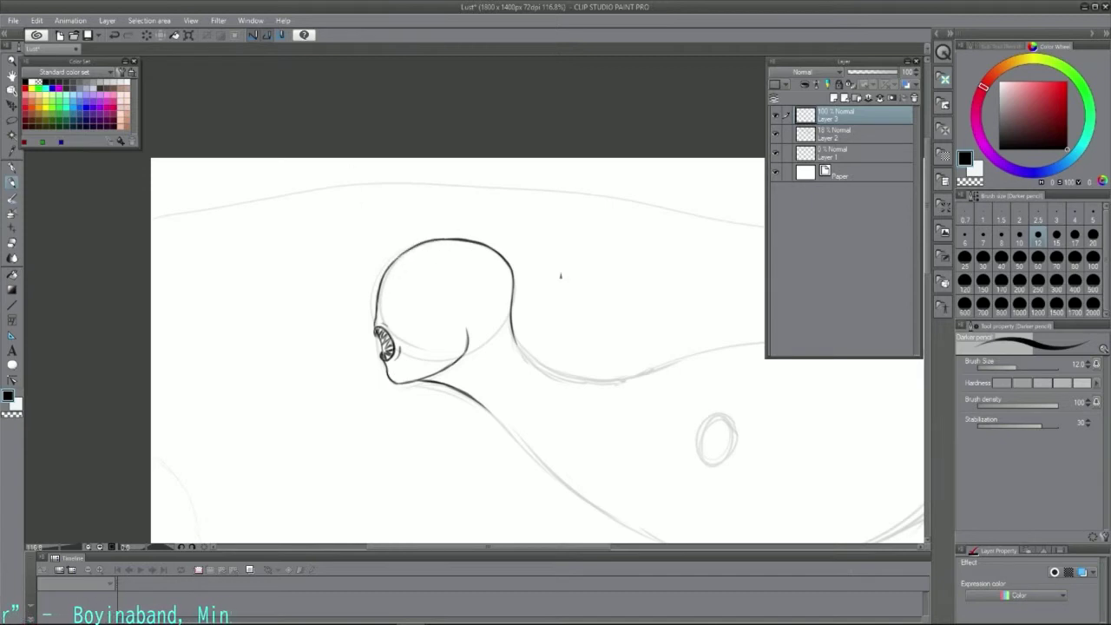
left_click_drag(406, 291, 406, 293)
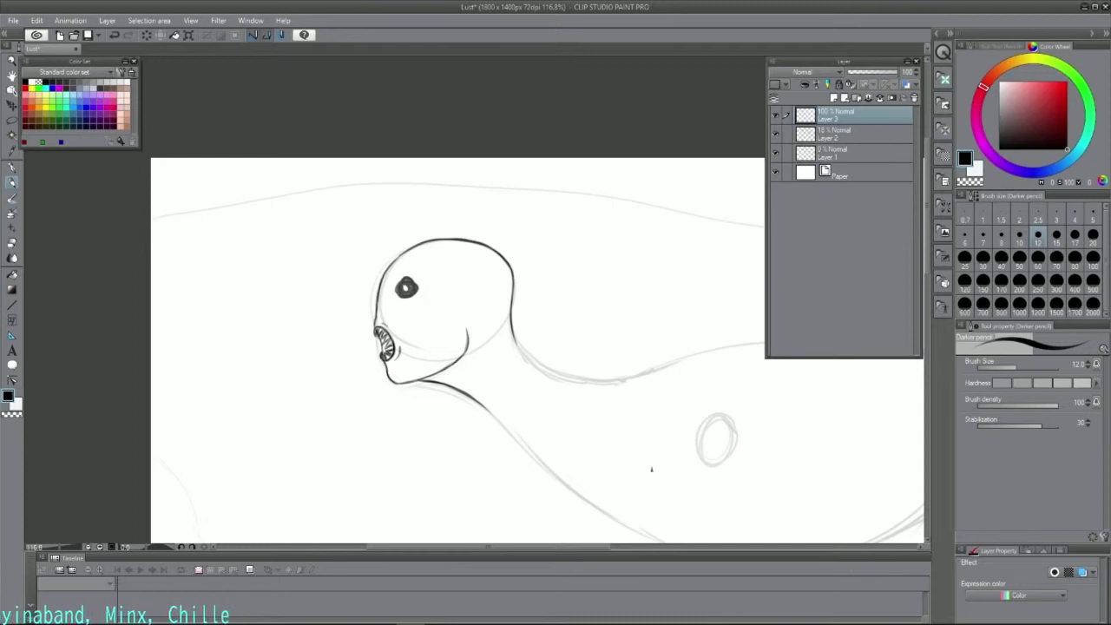
- Clean up the front edge of the mouth with the eraser and return to the Darker pencil
left_click_drag(927, 258, 927, 277)
left_click(12, 243)
left_click_drag(63, 547, 71, 547)
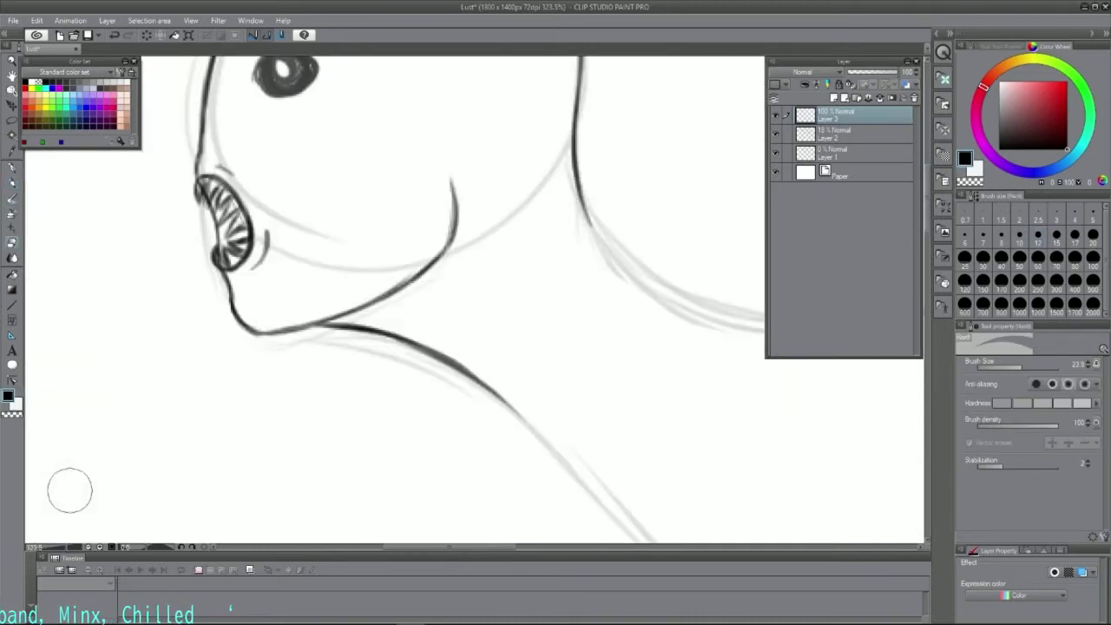
left_click_drag(199, 184, 210, 192)
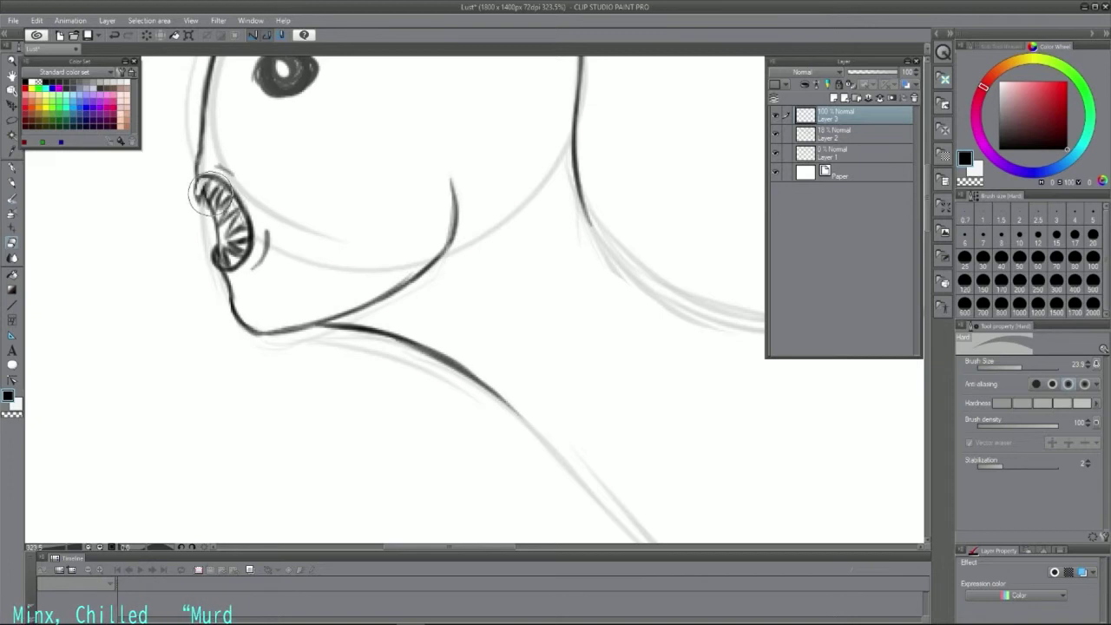
left_click(13, 185)
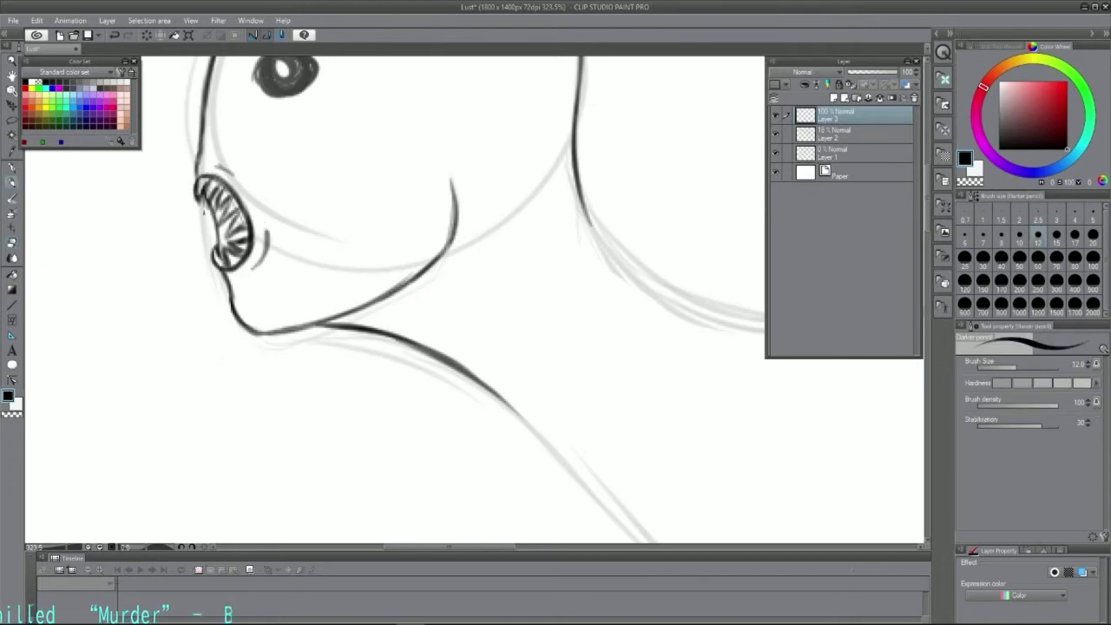
- Try to add a row of teeth protruding from the front edge of the mouth
mouse_move(222, 246)
left_mouse_down()
mouse_move(222, 234)
mouse_move(201, 241)
mouse_move(223, 220)
left_mouse_up()
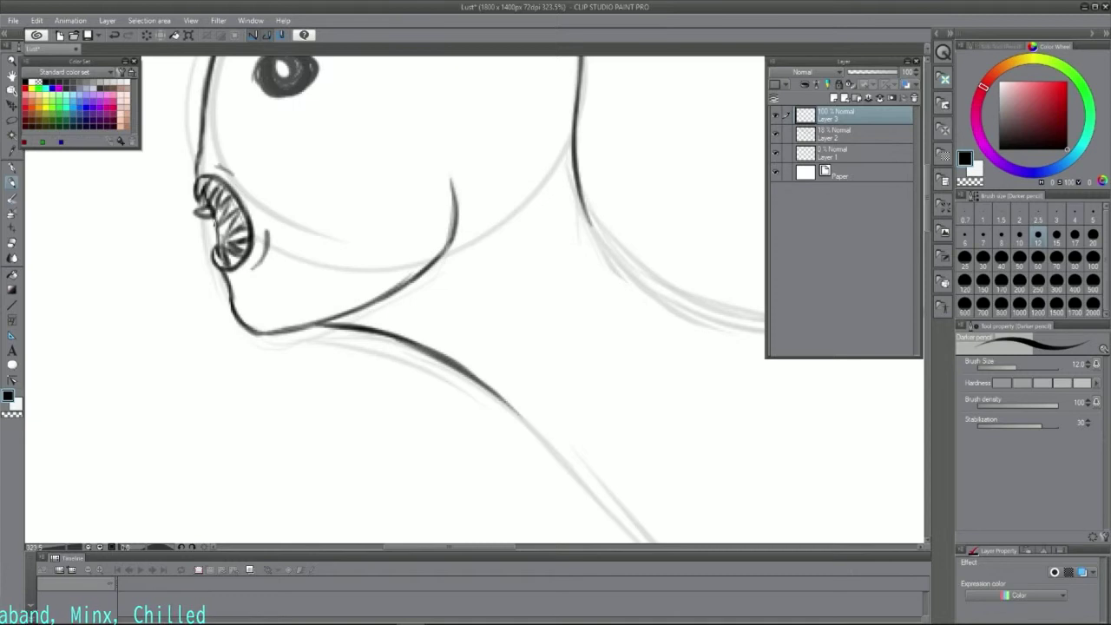
mouse_move(215, 216)
left_mouse_down()
mouse_move(218, 238)
mouse_move(195, 224)
mouse_move(216, 231)
mouse_move(196, 242)
mouse_move(218, 247)
left_mouse_up()
key("ctrl+z")
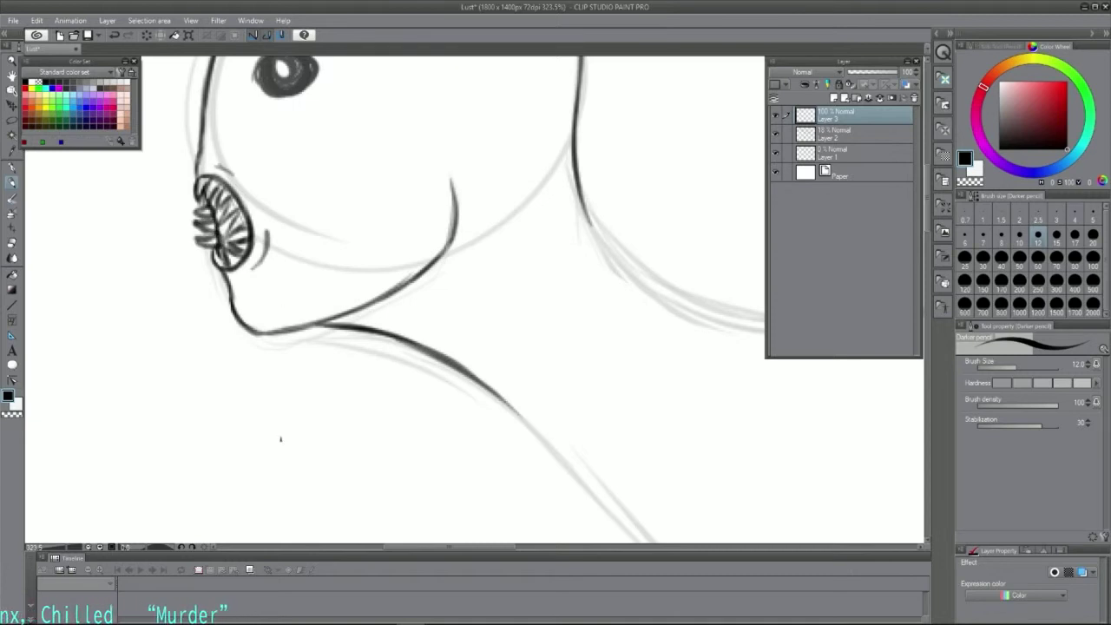
key("ctrl+z")
key("ctrl+z")
key("ctrl+z")
key("ctrl+z")
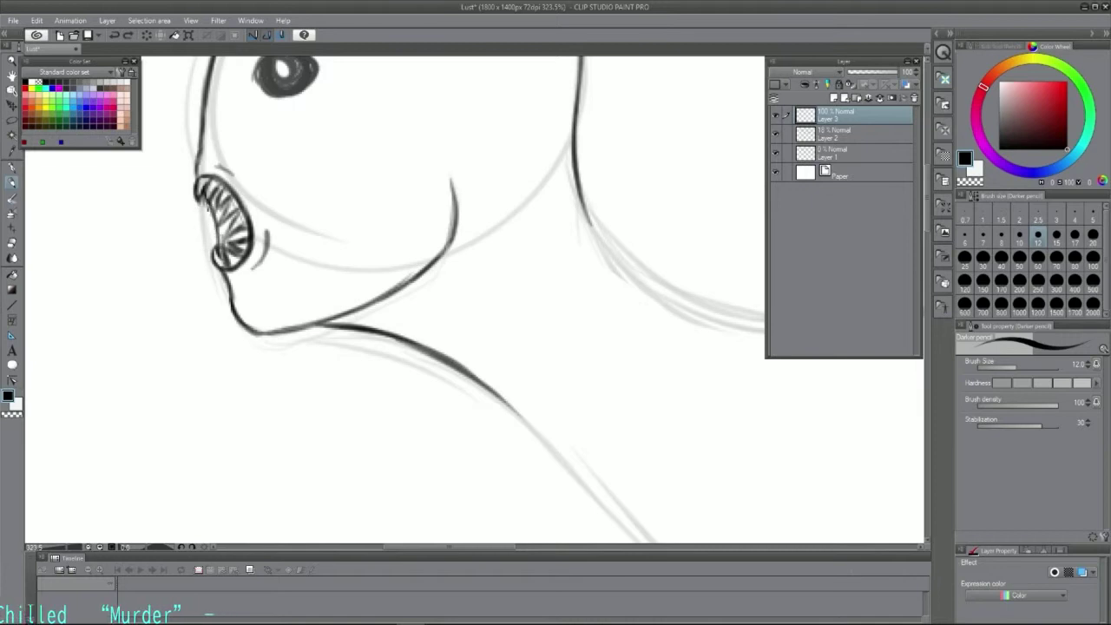
key("ctrl+z")
left_click_drag(207, 203, 200, 217)
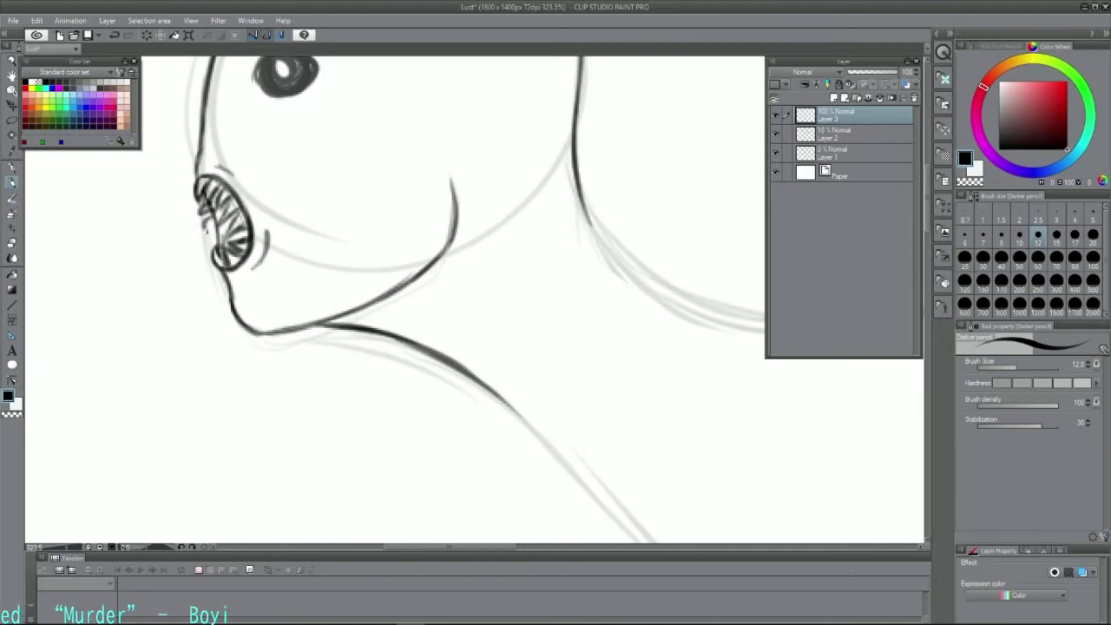
key("ctrl+z")
key("ctrl+z")
key("ctrl+z")
key("ctrl+z")
- Draw the nape line from the back of the head down into the dip of the neck
left_click_drag(68, 547, 61, 547)
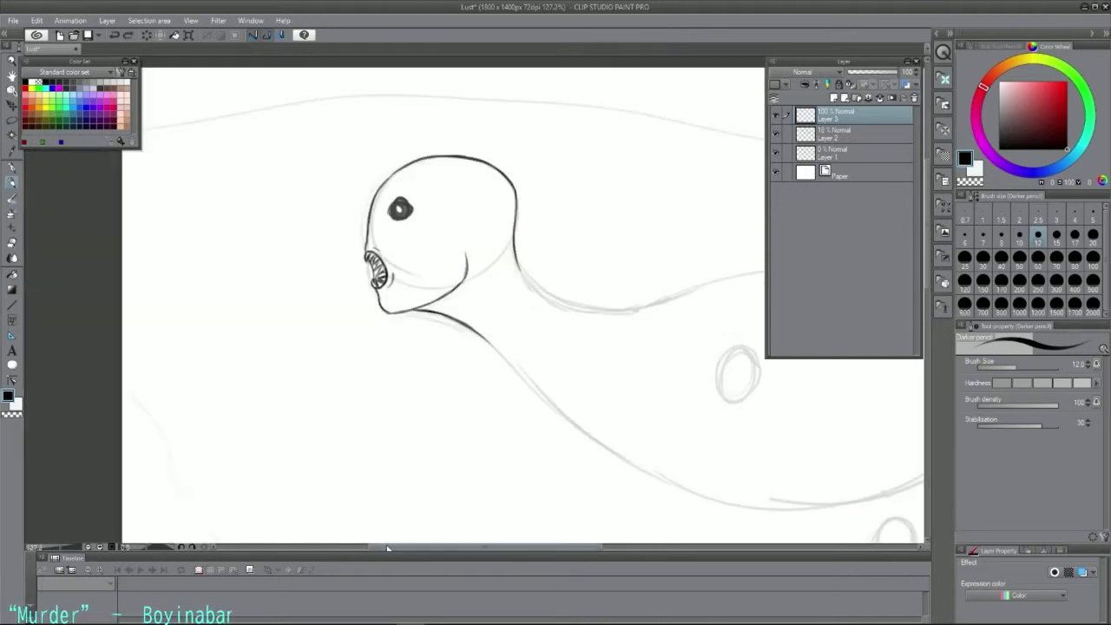
left_click_drag(387, 548, 466, 548)
left_click_drag(928, 266, 930, 302)
key("ctrl+z")
mouse_move(214, 115)
left_mouse_down()
mouse_move(265, 161)
mouse_move(249, 153)
left_mouse_up()
key("ctrl+z")
mouse_move(214, 108)
left_mouse_down()
mouse_move(285, 172)
mouse_move(373, 157)
left_mouse_up()
key("ctrl+z")
key("ctrl+z")
left_click_drag(264, 164, 397, 152)
- Redraw the upper contour from the neck's dip up onto the rise of the back in black
left_click(1002, 85)
left_click(1066, 149)
mouse_move(591, 547)
left_mouse_down()
mouse_move(631, 547)
mouse_move(595, 546)
left_mouse_up()
left_click_drag(927, 260, 927, 221)
key("ctrl+z")
key("ctrl+z")
mouse_move(261, 319)
left_mouse_down()
mouse_move(367, 307)
mouse_move(533, 260)
left_mouse_up()
- Extend the back contour over the top of the body's hump, slightly above the sketch line
left_click_drag(522, 547, 585, 547)
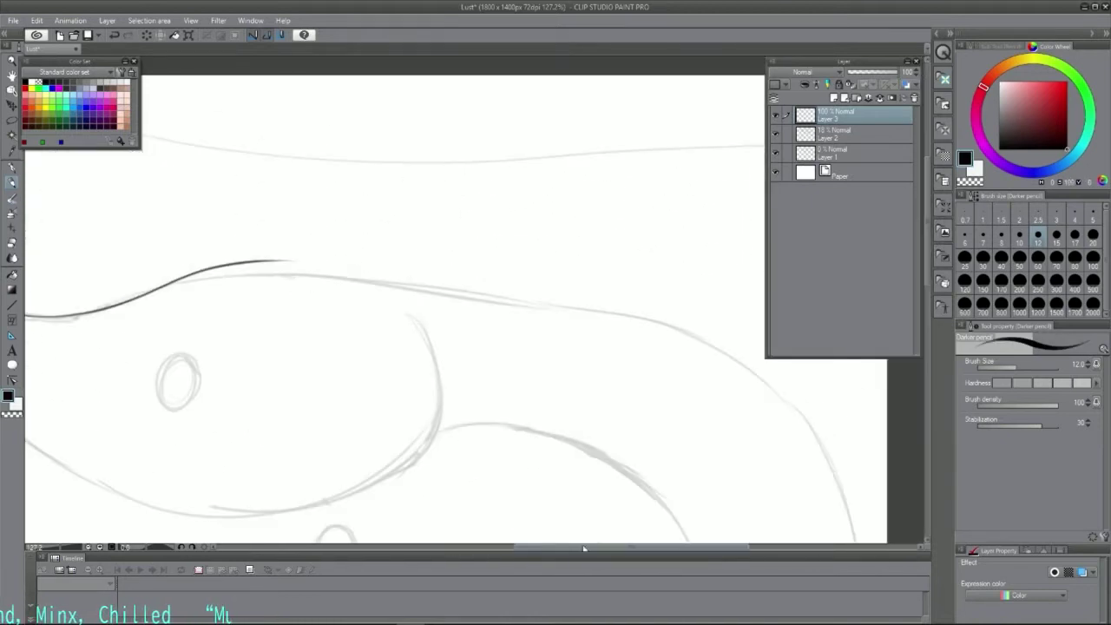
left_click_drag(271, 262, 560, 306)
key("ctrl+z")
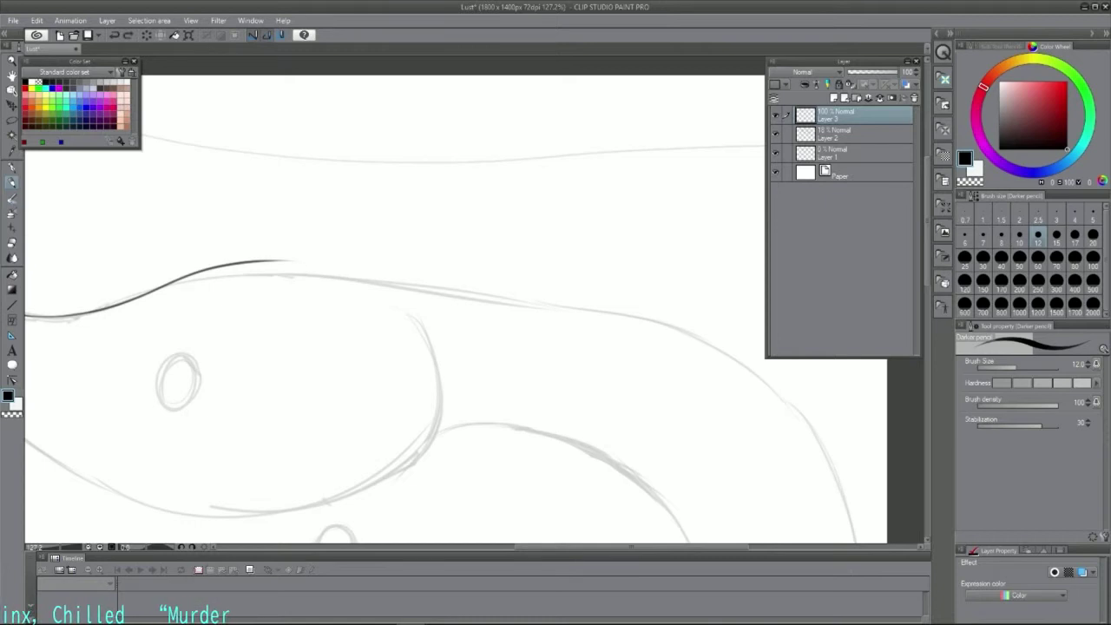
mouse_move(224, 267)
left_mouse_down()
mouse_move(429, 282)
mouse_move(550, 308)
left_mouse_up()
key("ctrl+z")
left_click_drag(390, 272, 526, 300)
key("ctrl+z")
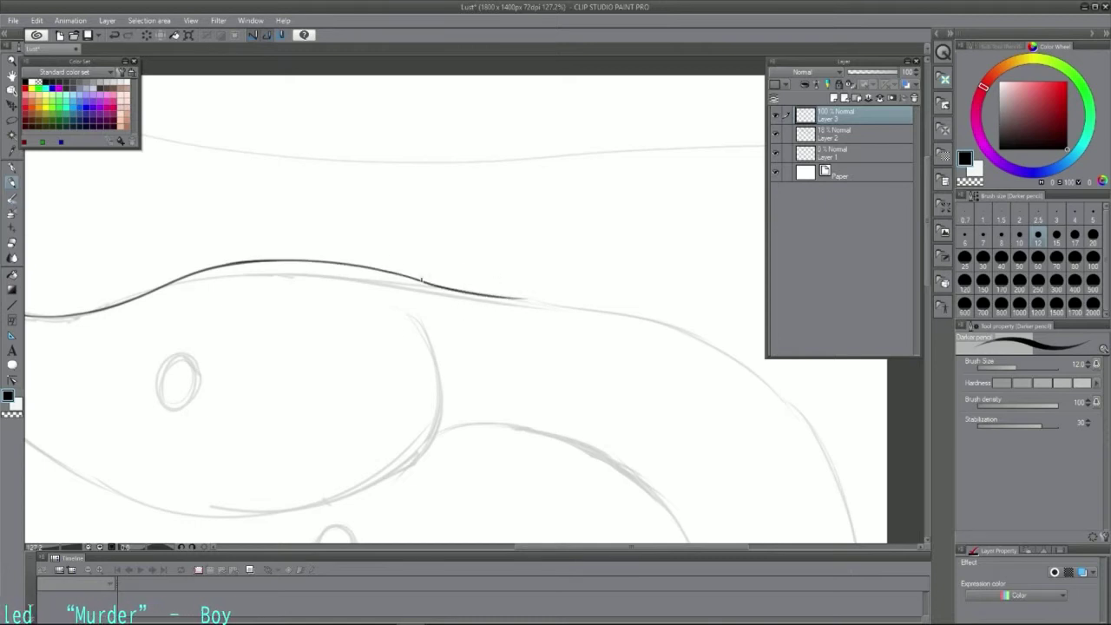
- Redraw the back contour's descent from the hump toward the base of the tail
key("ctrl+z")
key("ctrl+z")
key("ctrl+z")
mouse_move(395, 274)
left_mouse_down()
mouse_move(529, 302)
mouse_move(373, 271)
mouse_move(587, 307)
left_mouse_up()
key("ctrl+z")
left_click(13, 243)
key("p")
key("ctrl+z")
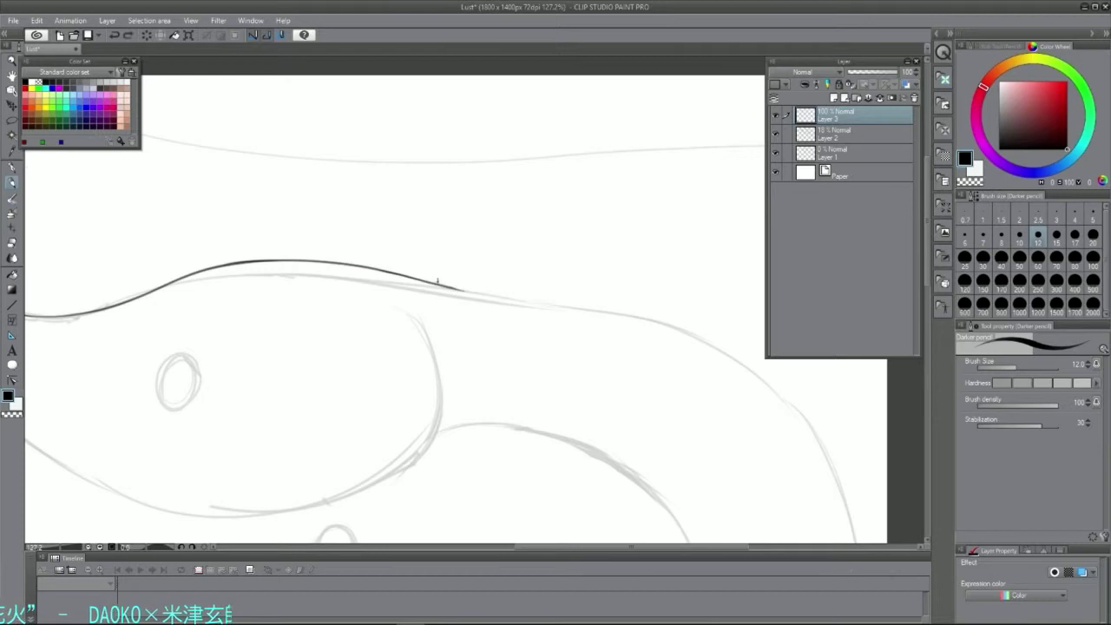
- Continue the contour along the tail's upper edge to the start of its downward bend
mouse_move(444, 285)
left_mouse_down()
mouse_move(539, 304)
mouse_move(635, 304)
left_mouse_up()
key("ctrl+z")
key("ctrl+z")
mouse_move(449, 287)
left_mouse_down()
mouse_move(651, 315)
mouse_move(682, 330)
left_mouse_up()
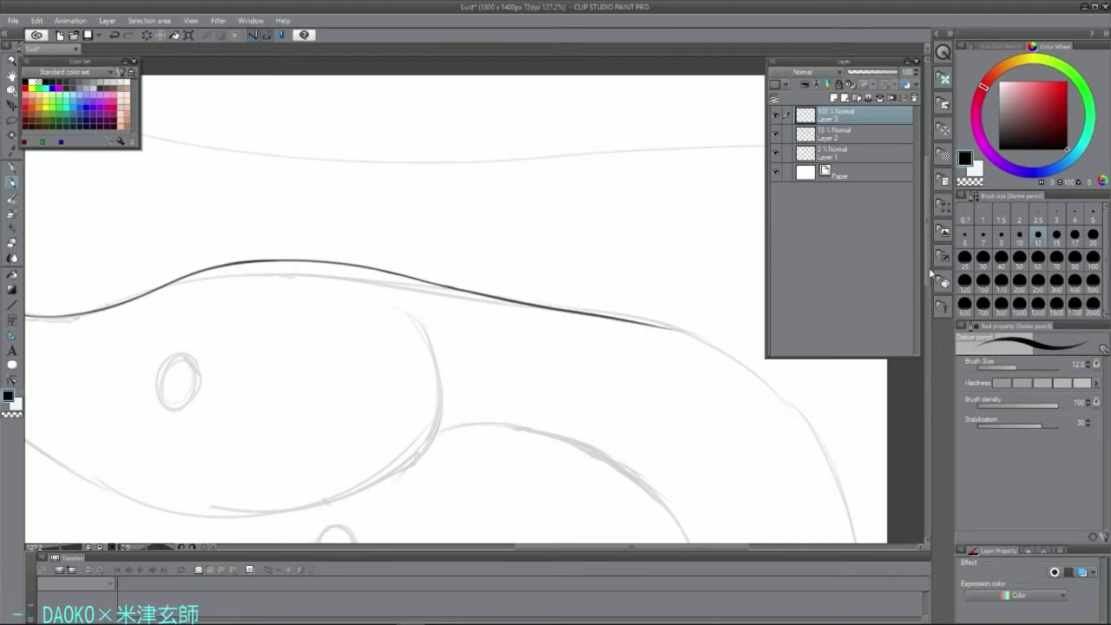
key("ctrl+z")
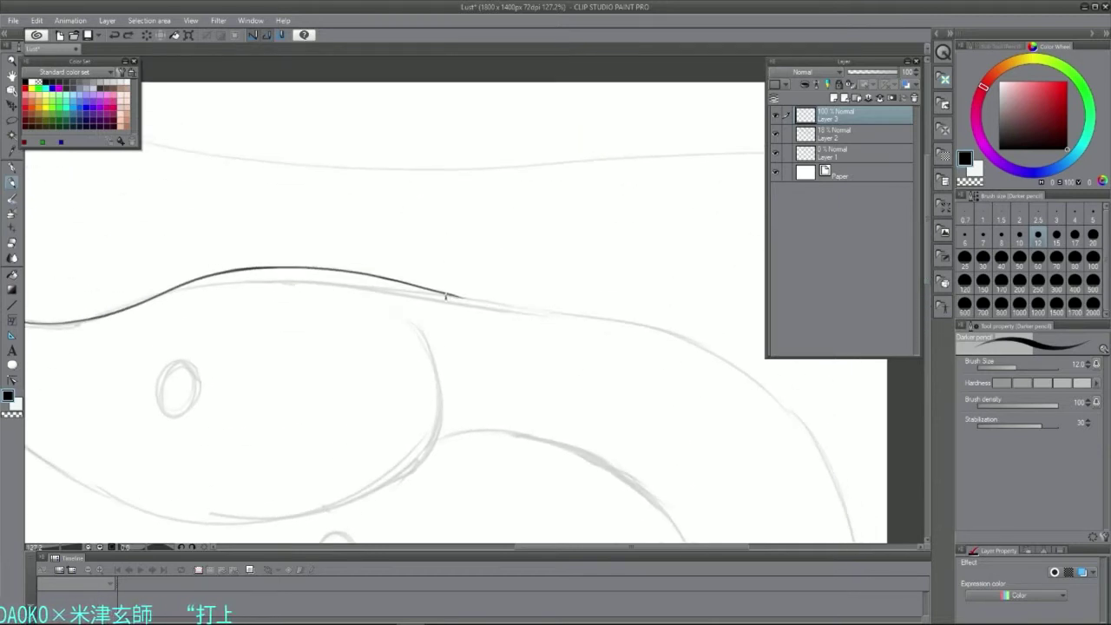
left_click_drag(446, 296, 707, 351)
key("ctrl+z")
- Draw the outer edge of the tail around its downward bend, following the faded sketch
scroll(558, 331, "down", 3)
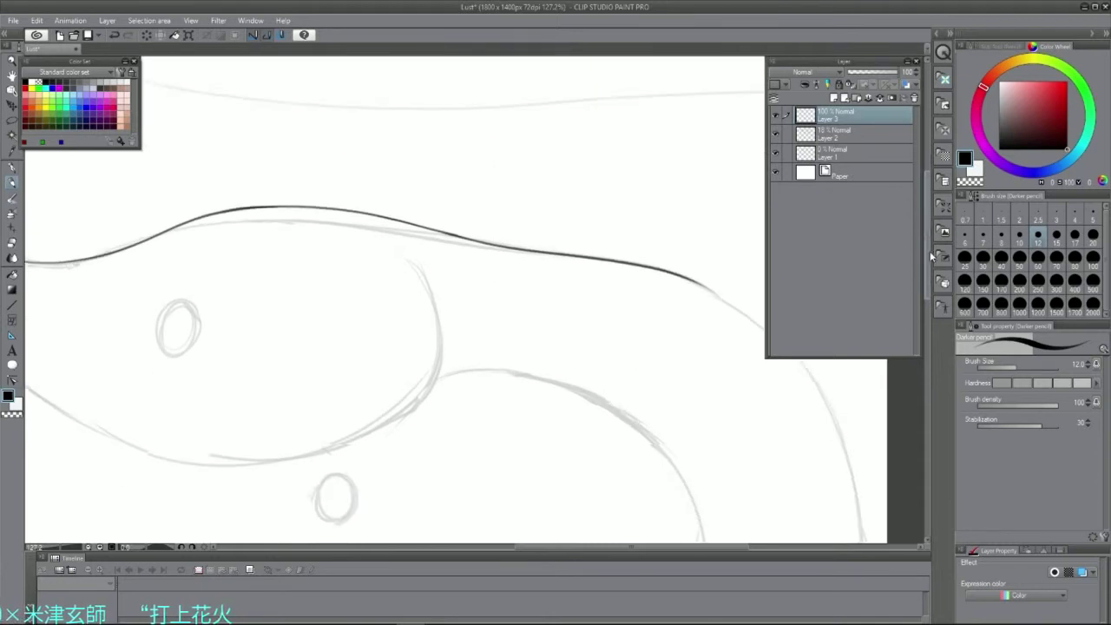
scroll(558, 330, "right", 4)
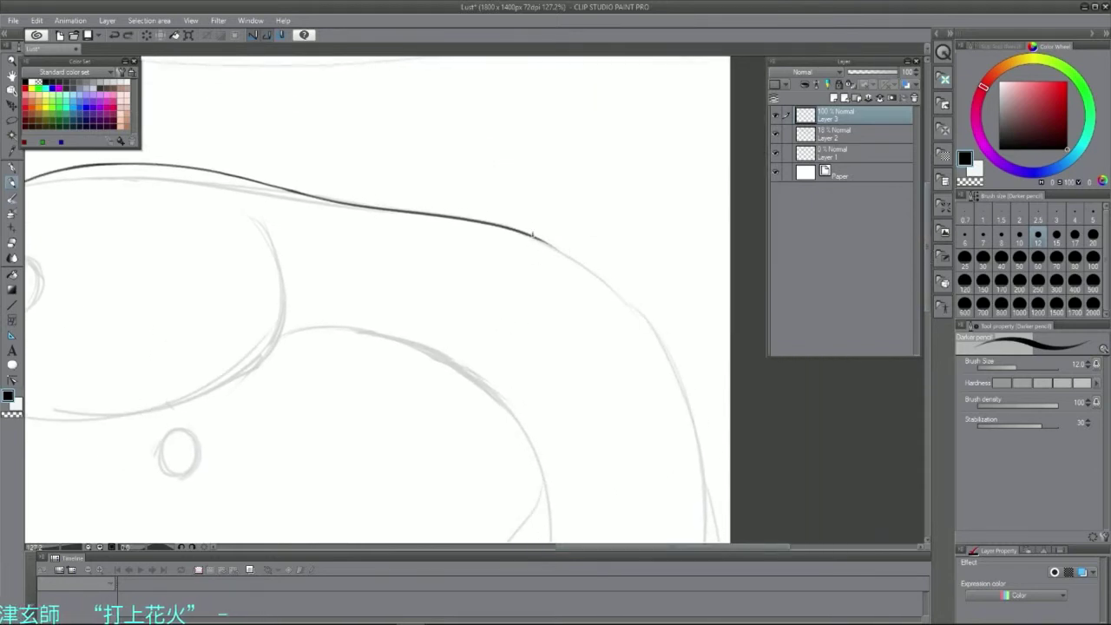
mouse_move(545, 244)
left_mouse_down()
mouse_move(703, 473)
mouse_move(659, 354)
left_mouse_up()
key("ctrl+z")
key("ctrl+z")
left_click_drag(548, 253, 696, 431)
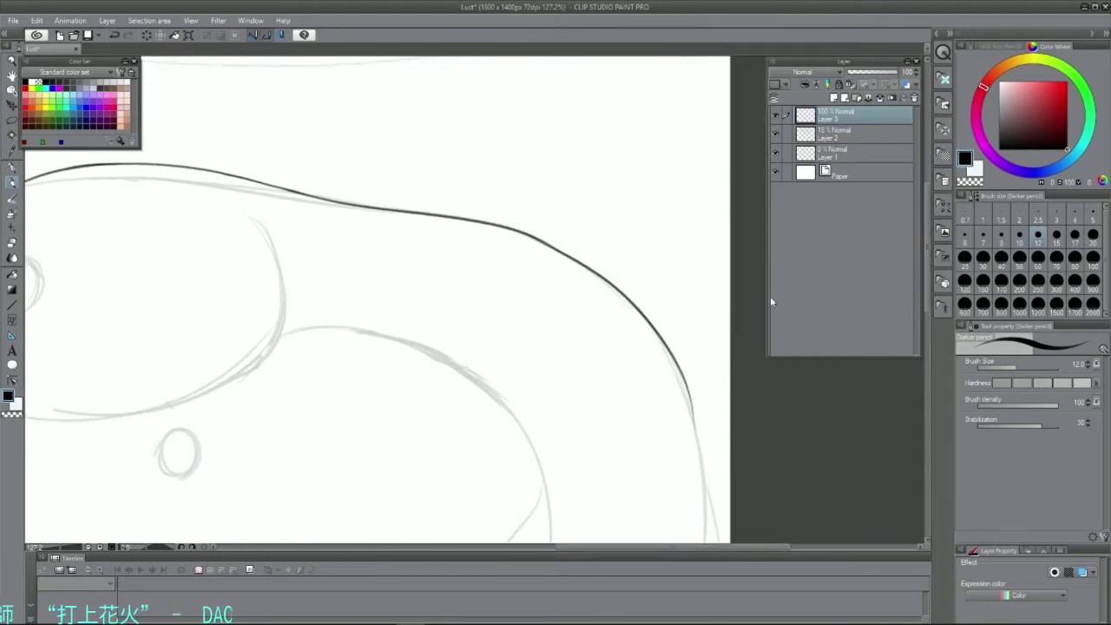
- Erase the rough overlap on the tail's upper edge before the bend and redraw that stretch as a smooth join
scroll(774, 296, "down", 2)
scroll(774, 296, "up", 1)
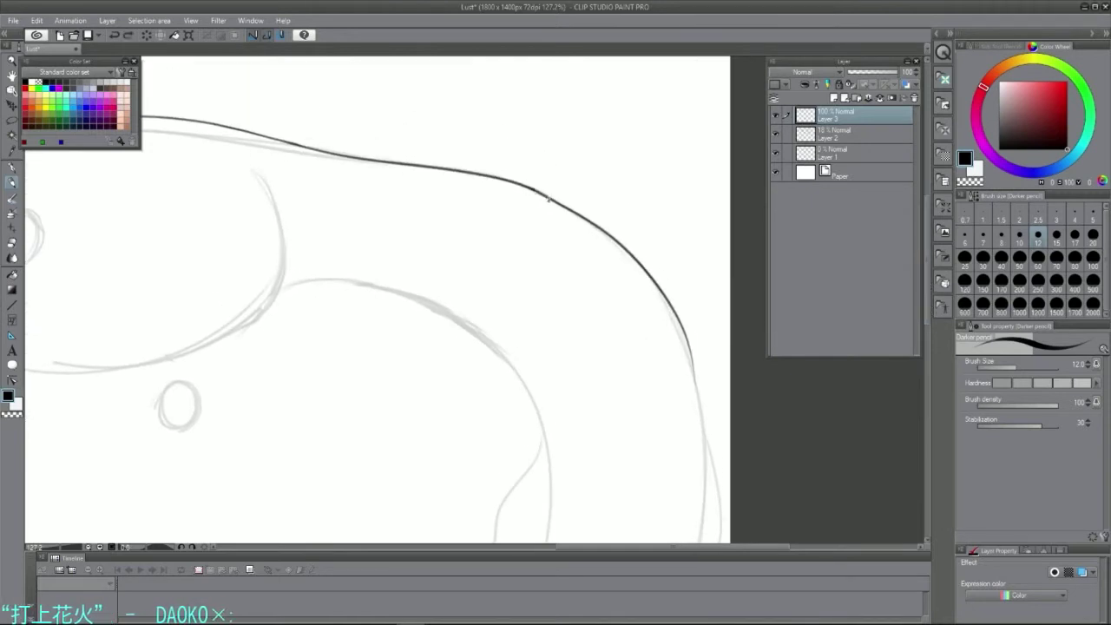
key("e")
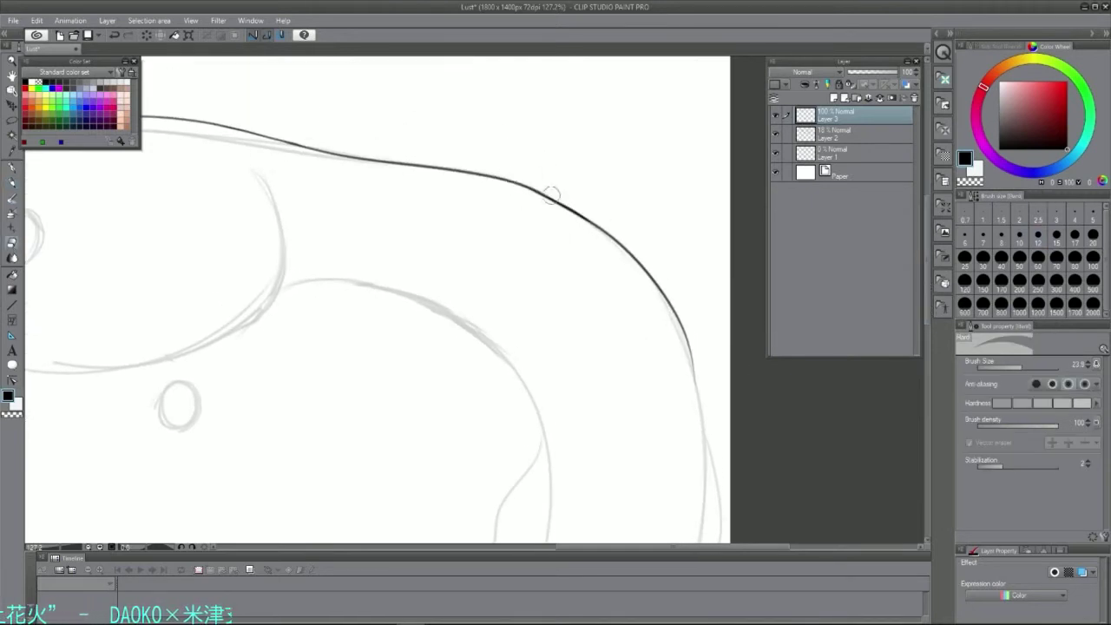
mouse_move(552, 194)
left_mouse_down()
mouse_move(498, 178)
mouse_move(563, 209)
left_mouse_up()
key("p")
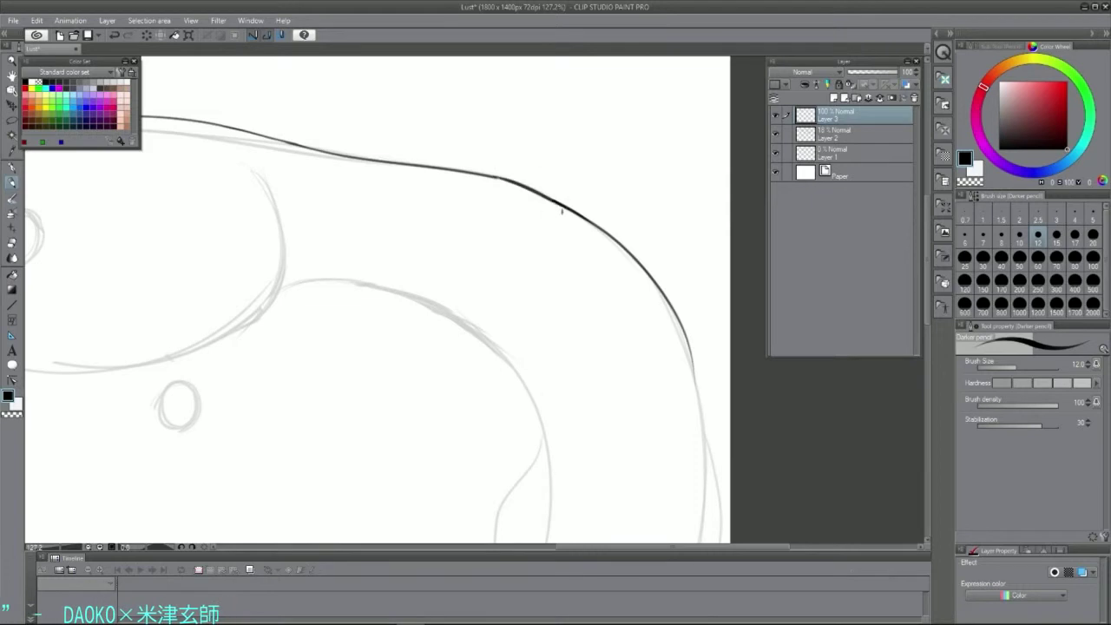
key("ctrl+z")
left_click_drag(498, 179, 559, 203)
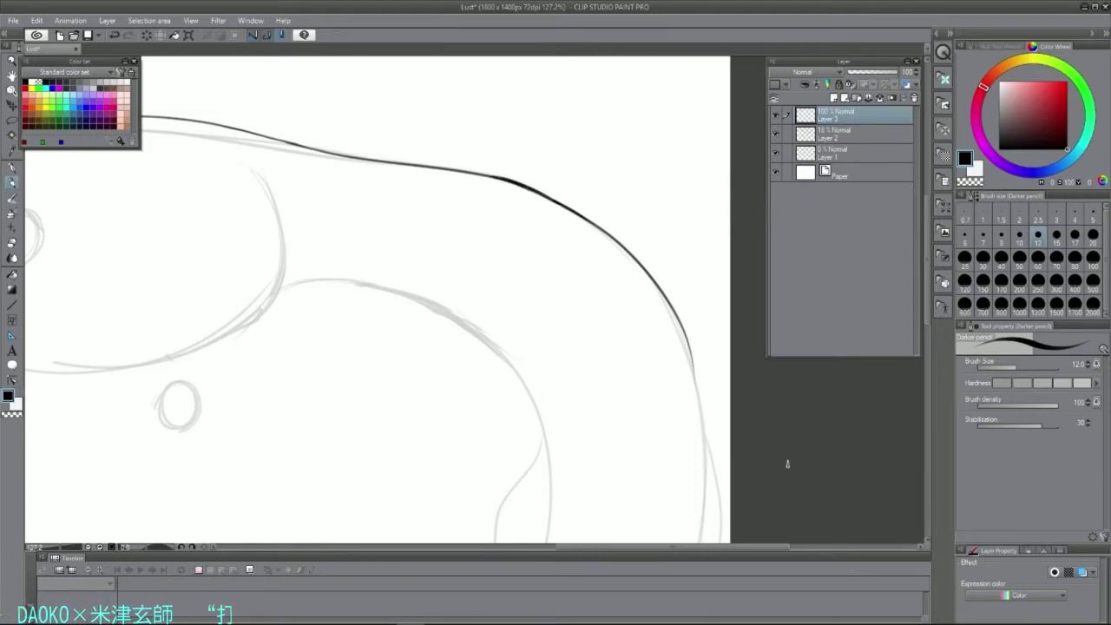
key("ctrl+z")
key("ctrl+z")
left_click_drag(494, 180, 556, 203)
key("ctrl+z")
key("ctrl+z")
left_click_drag(928, 239, 931, 316)
mouse_move(544, 271)
left_mouse_down()
mouse_move(446, 406)
mouse_move(361, 465)
left_mouse_up()
key("ctrl+z")
key("ctrl+z")
key("ctrl+z")
key("ctrl+z")
left_click_drag(547, 252, 344, 465)
key("ctrl+z")
key("ctrl+z")
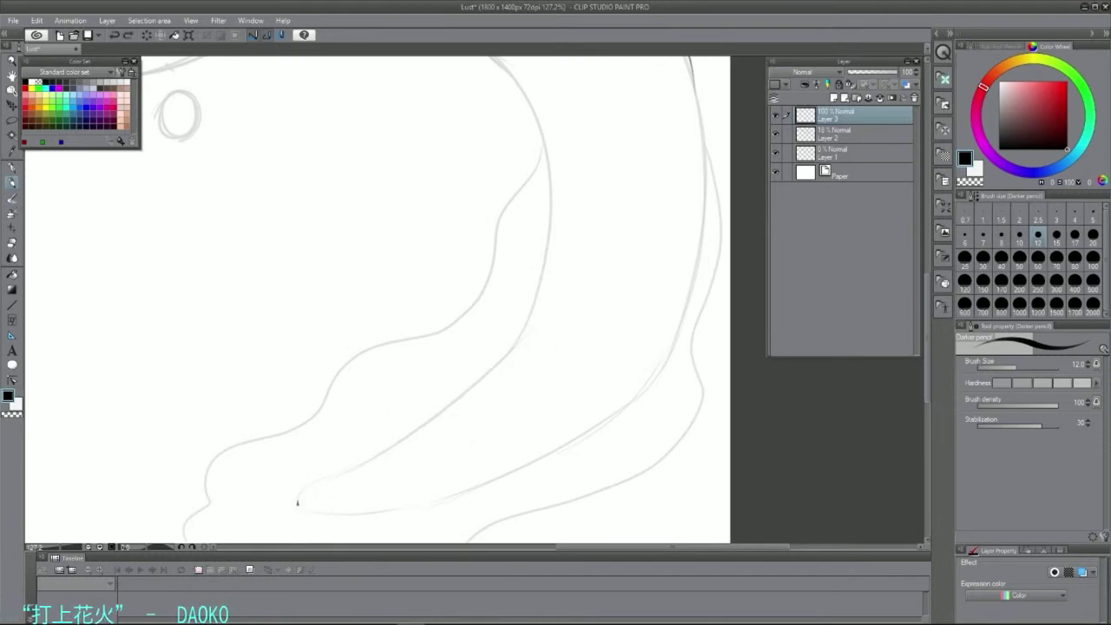
key("ctrl+z")
- Draw the rounded tail tip and the tail's lower edge from the tip toward the bend, following the faded sketch
mouse_move(303, 490)
left_mouse_down()
mouse_move(338, 523)
mouse_move(625, 371)
left_mouse_up()
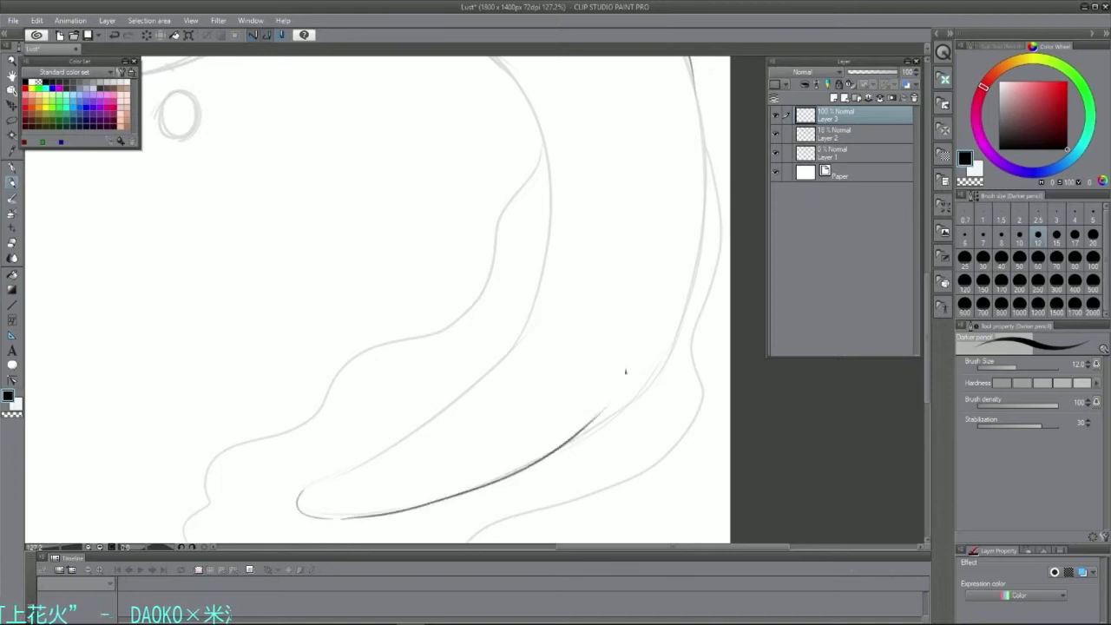
key("ctrl+z")
left_click_drag(343, 521, 679, 276)
key("ctrl+z")
mouse_move(297, 511)
left_mouse_down()
mouse_move(669, 354)
mouse_move(682, 110)
mouse_move(685, 359)
left_mouse_up()
- Draw the tail's outer edge down around the outermost part of the bend, slightly outside the sketch line
scroll(927, 333, "up", 2)
key("ctrl+z")
mouse_move(687, 101)
left_mouse_down()
mouse_move(681, 339)
mouse_move(666, 340)
left_mouse_up()
key("ctrl+z")
key("ctrl+z")
mouse_move(666, 64)
left_mouse_down()
mouse_move(697, 302)
mouse_move(686, 382)
left_mouse_up()
key("ctrl+z")
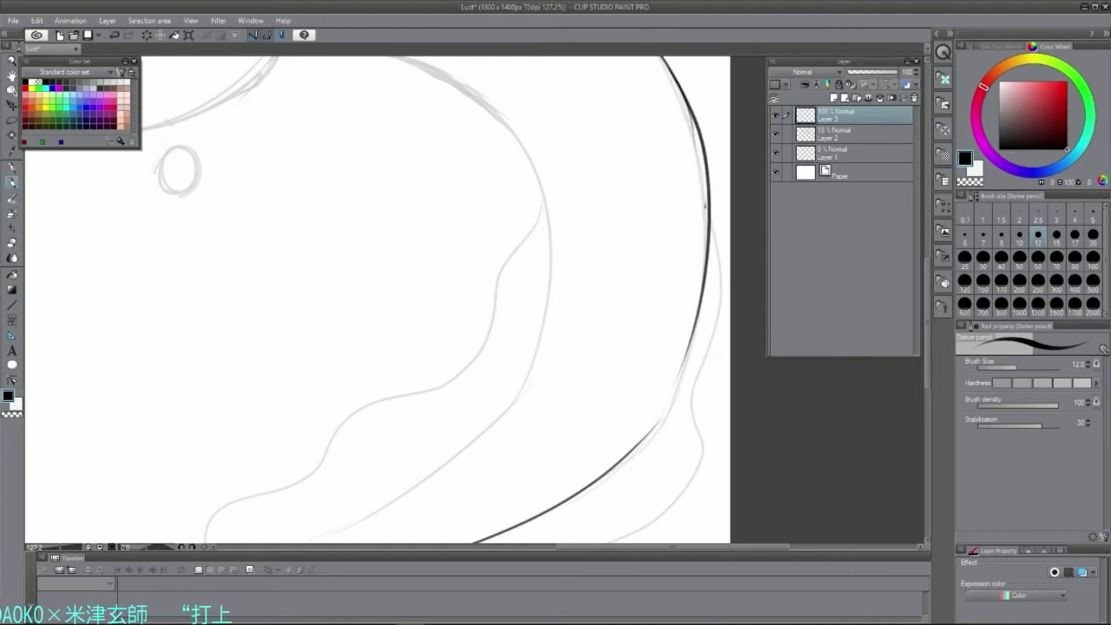
key("ctrl+z")
- Close the gap between the bend and the tail's lower edge, and erase the leftover stroke end at the join
mouse_move(694, 335)
left_mouse_down()
mouse_move(609, 479)
mouse_move(585, 485)
left_mouse_up()
key("ctrl+z")
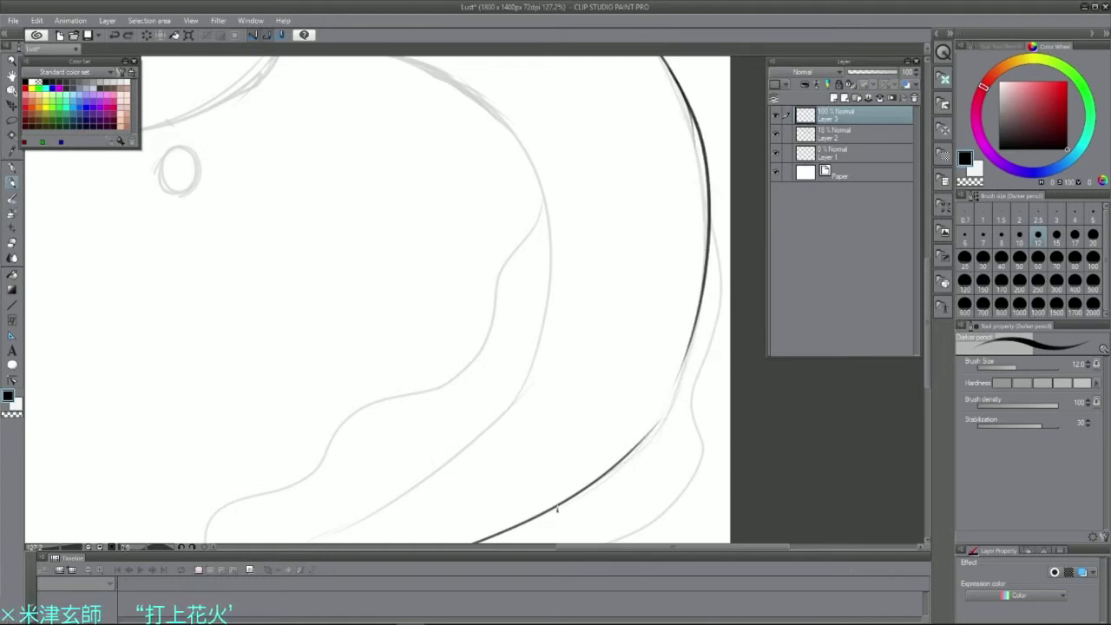
left_click_drag(699, 302, 590, 486)
key("ctrl+z")
key("e")
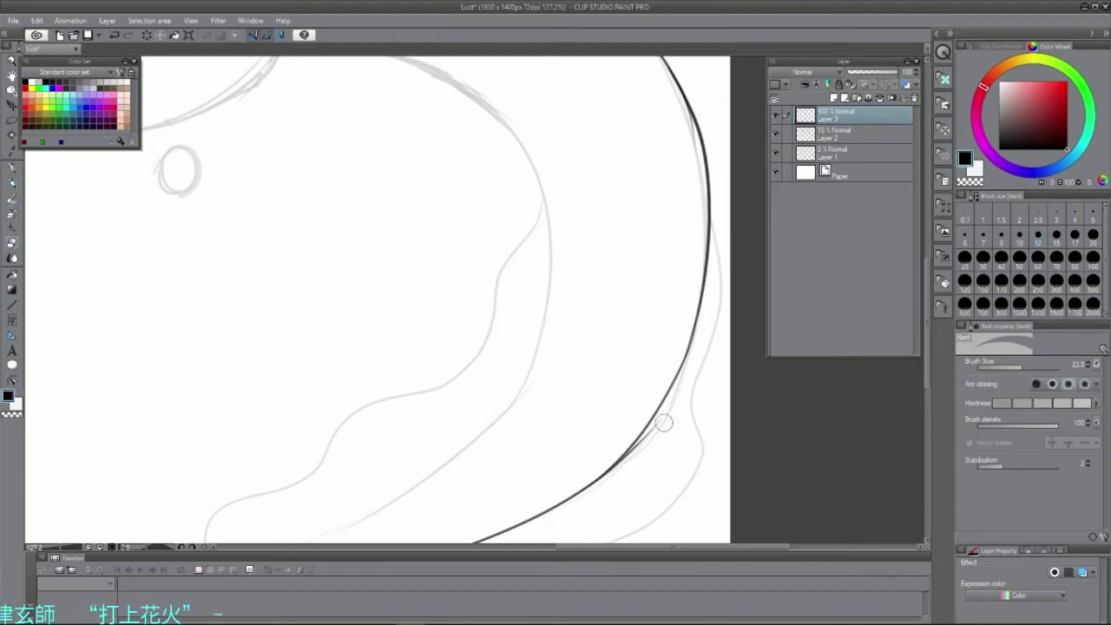
left_click_drag(641, 444, 611, 473)
- Draw the tail's inner edge from the tip up through the bend along the faded sketch
mouse_move(928, 331)
left_mouse_down()
mouse_move(916, 265)
mouse_move(923, 364)
left_mouse_up()
key("p")
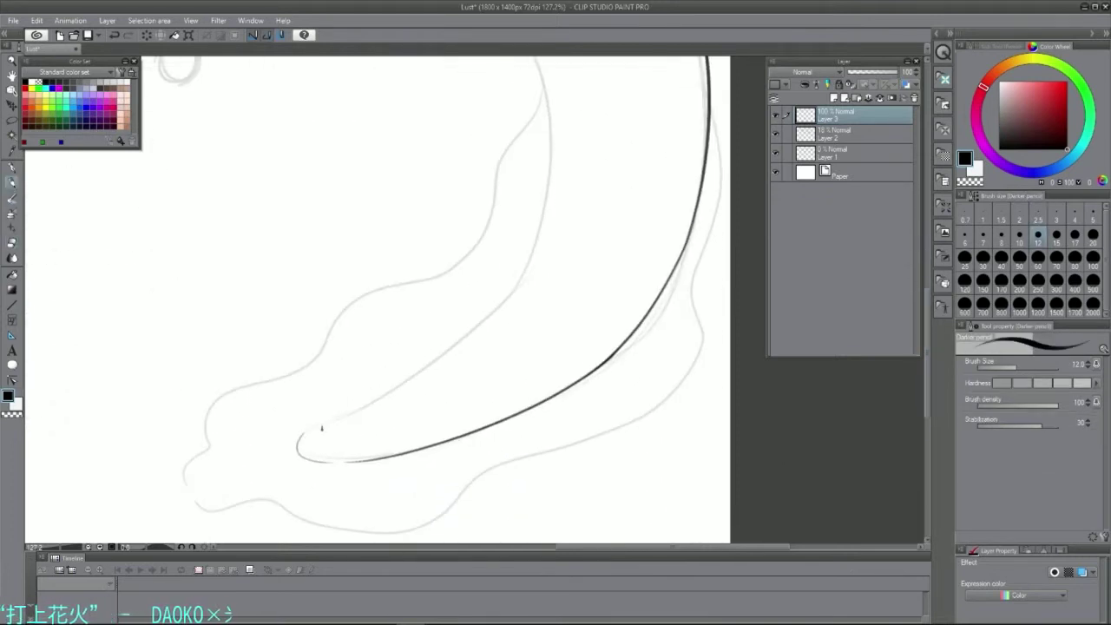
left_click_drag(322, 424, 531, 262)
left_click_drag(931, 367, 927, 325)
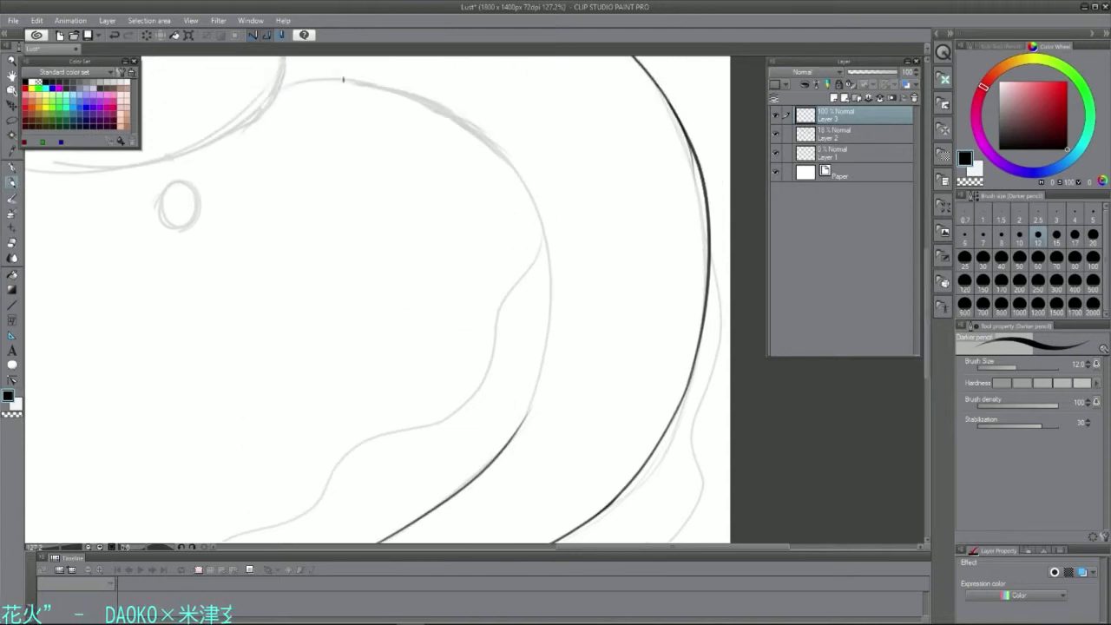
left_click_drag(356, 78, 562, 286)
key("ctrl+z")
left_click_drag(377, 84, 552, 408)
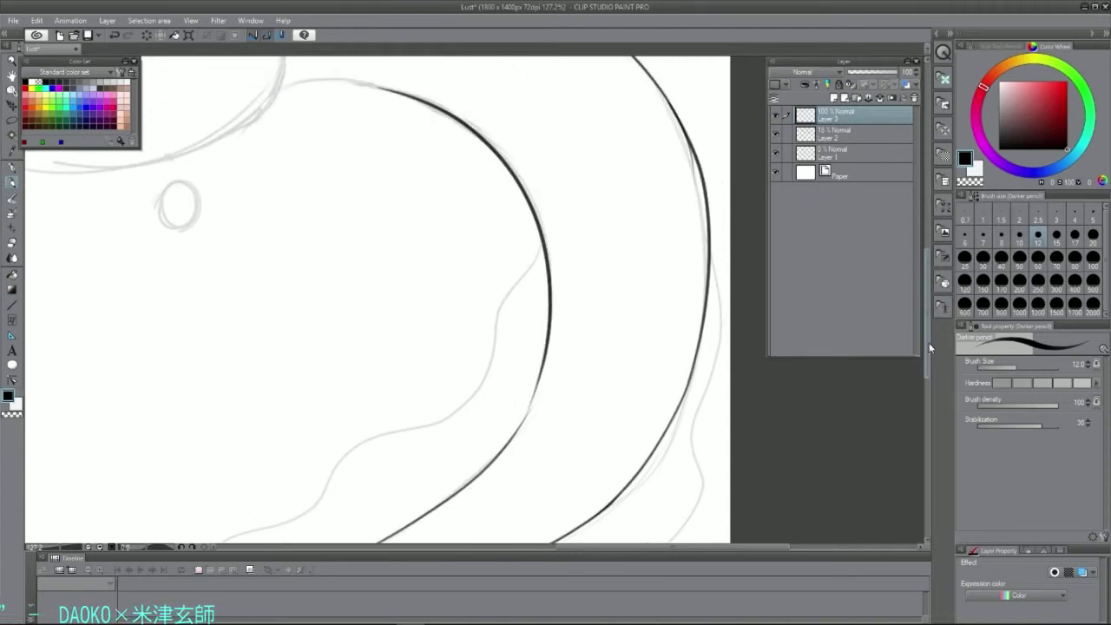
- Extend the tail's inner edge over its upper curve to meet the rear of the body
left_click_drag(928, 356, 928, 304)
left_click_drag(585, 550, 508, 549)
left_click_drag(575, 310, 688, 309)
key("ctrl+z")
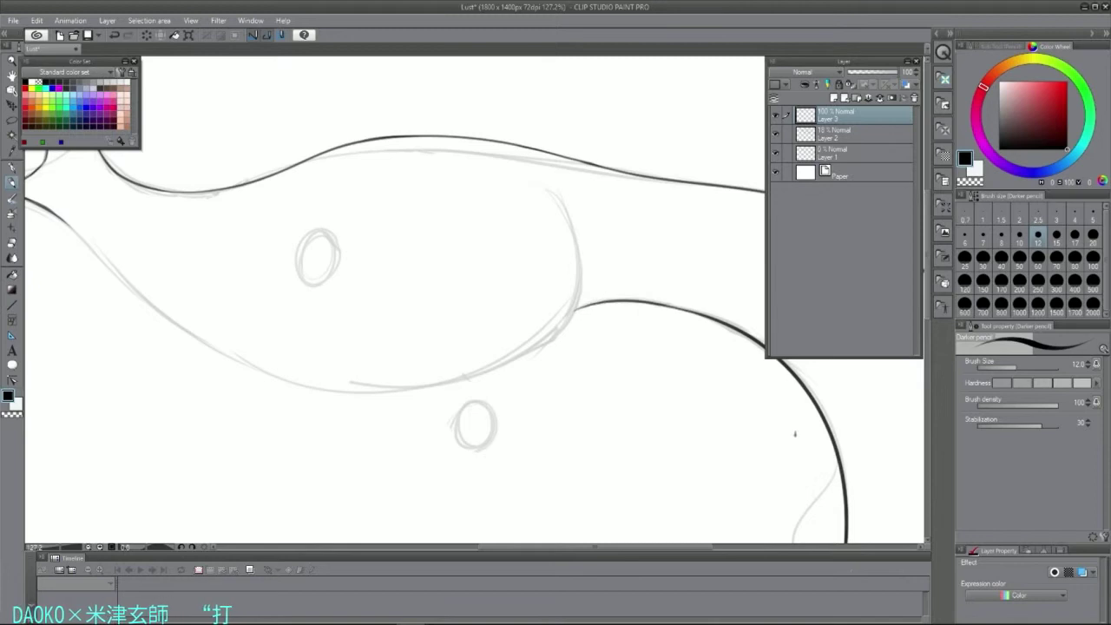
key("ctrl+z")
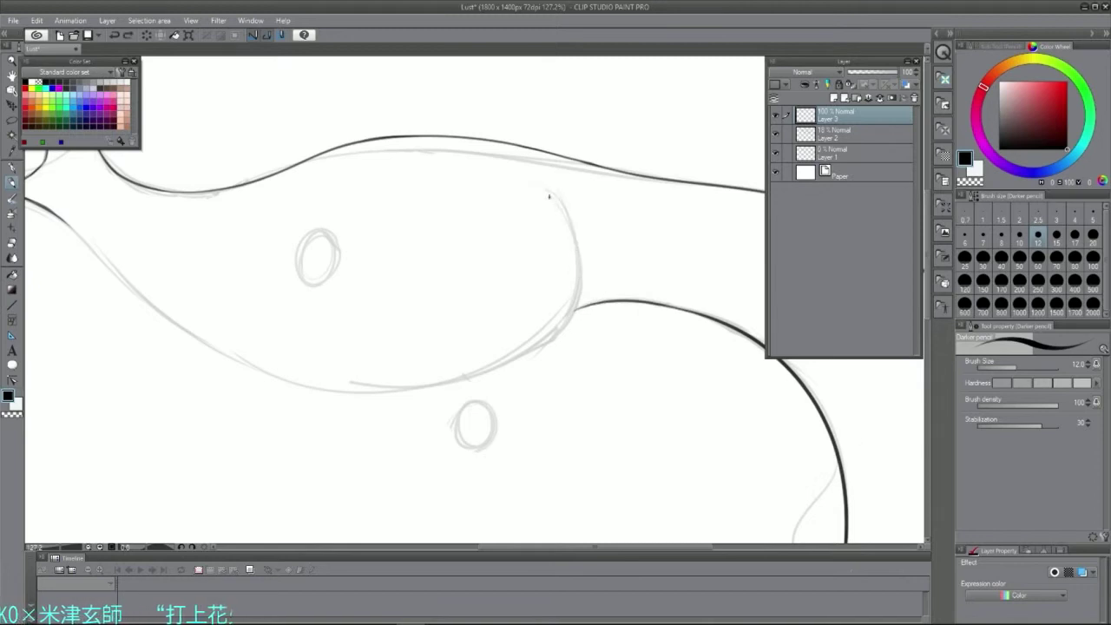
- Draw the curved rear contour of the body, arching past the point where the tail's inner edge joins it
mouse_move(550, 193)
left_mouse_down()
mouse_move(588, 288)
mouse_move(558, 331)
left_mouse_up()
key("ctrl+z")
key("ctrl+z")
mouse_move(587, 288)
left_mouse_down()
mouse_move(532, 356)
mouse_move(546, 351)
left_mouse_up()
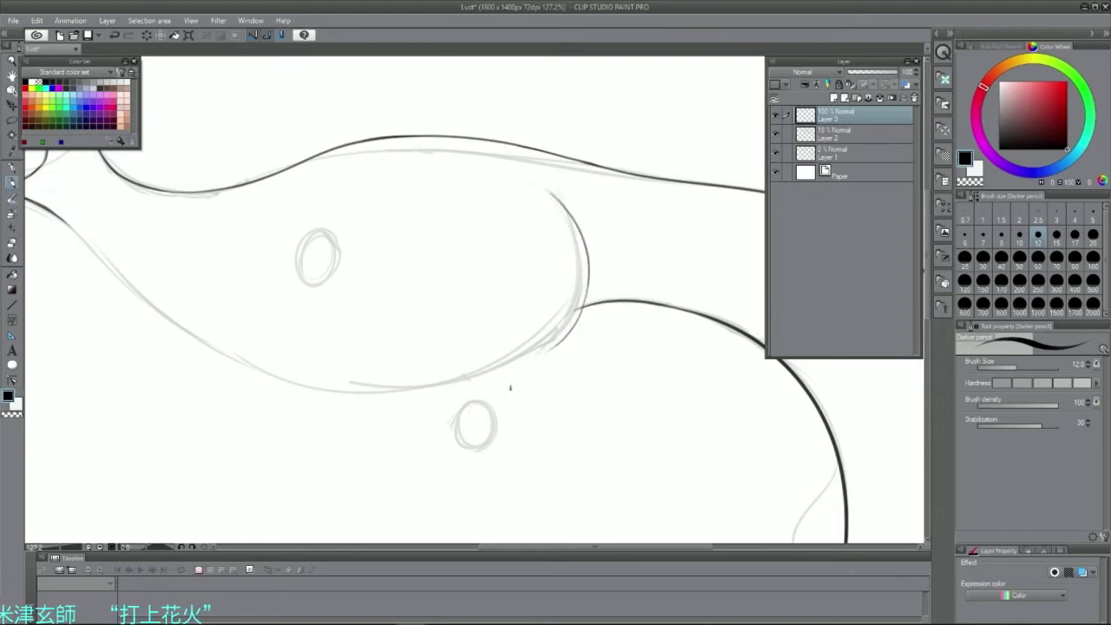
- Draw the underside contour from the neck down across the chest to the start of the belly
mouse_move(129, 282)
left_mouse_down()
mouse_move(174, 335)
mouse_move(164, 331)
mouse_move(250, 371)
left_mouse_up()
key("ctrl+z")
key("ctrl+z")
left_click_drag(143, 305, 254, 371)
left_click_drag(53, 212, 132, 291)
key("ctrl+z")
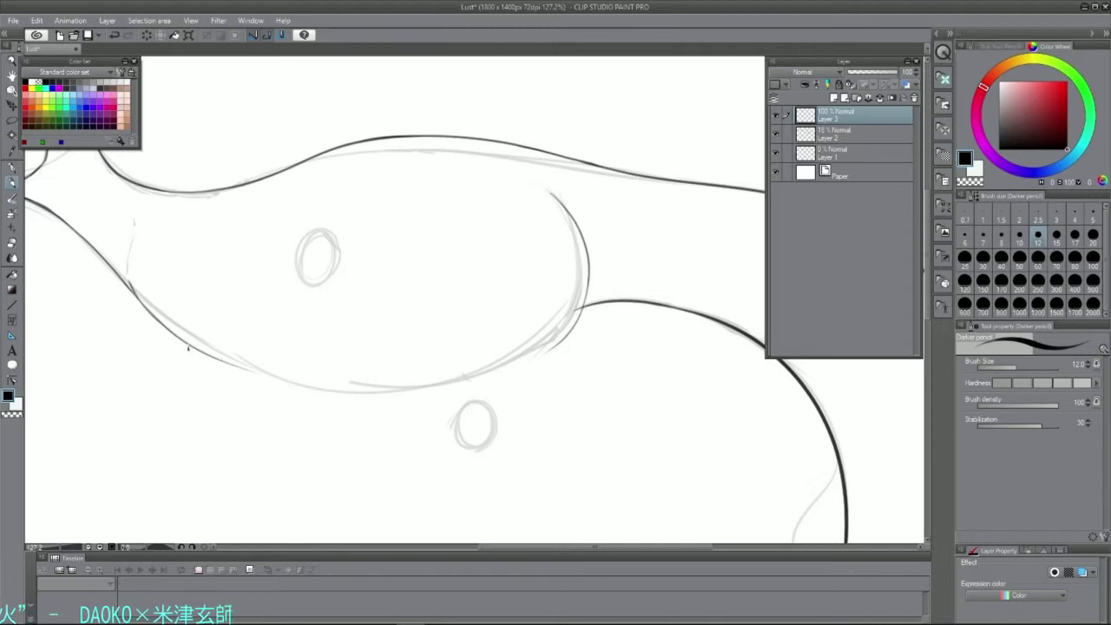
left_click_drag(188, 347, 447, 382)
key("ctrl+z")
key("ctrl+z")
left_click_drag(191, 348, 396, 384)
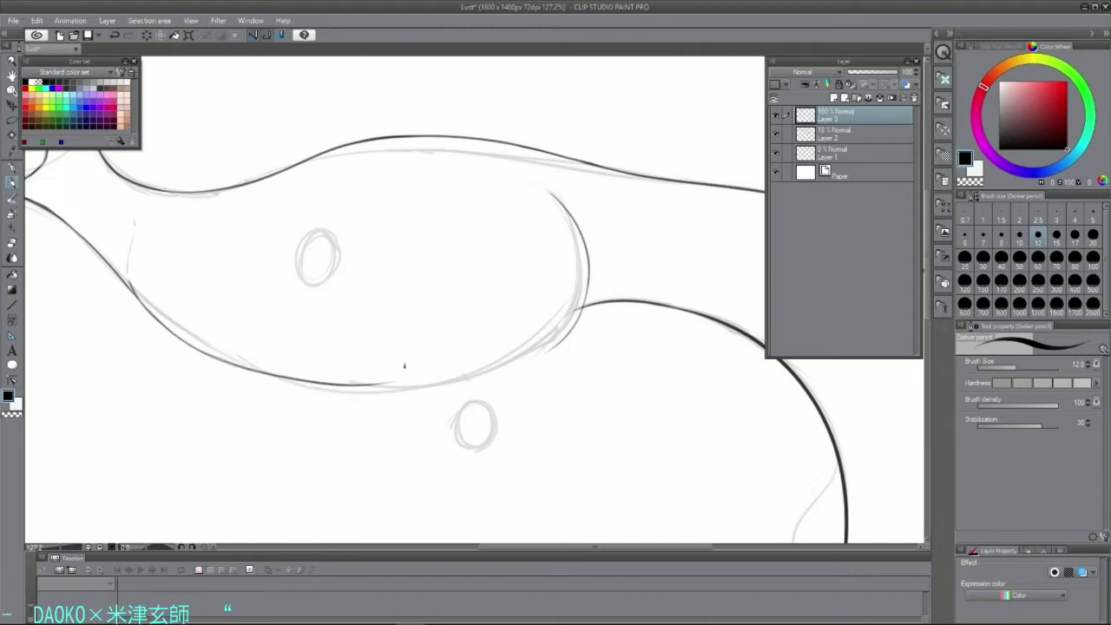
key("ctrl+z")
mouse_move(271, 382)
left_mouse_down()
mouse_move(539, 363)
mouse_move(416, 377)
mouse_move(518, 364)
mouse_move(587, 318)
left_mouse_up()
key("ctrl+z")
key("ctrl+z")
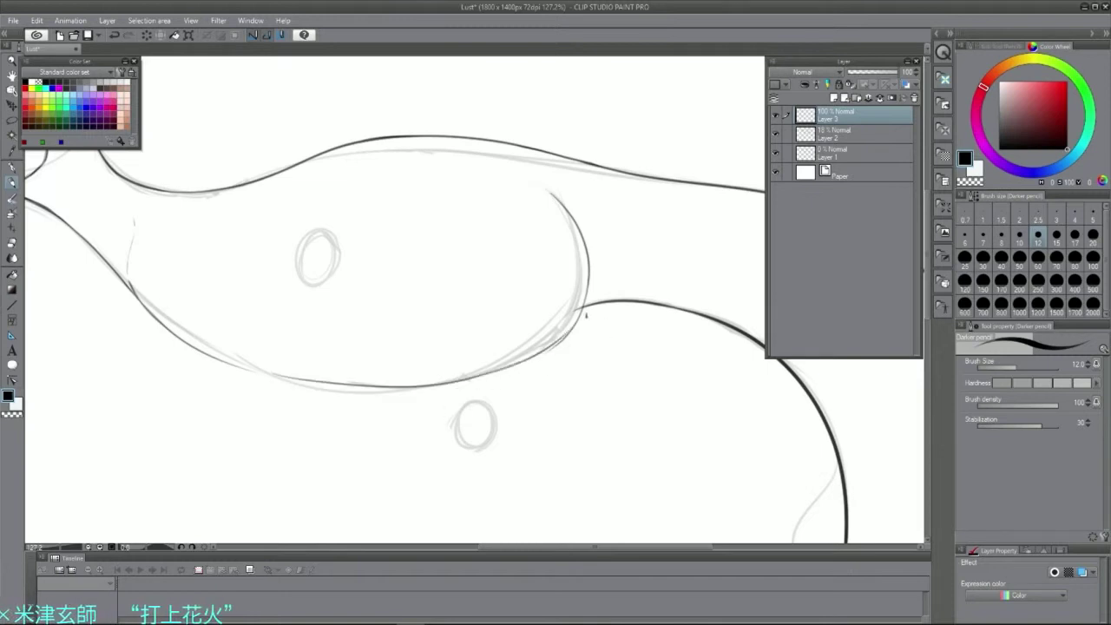
key("ctrl+z")
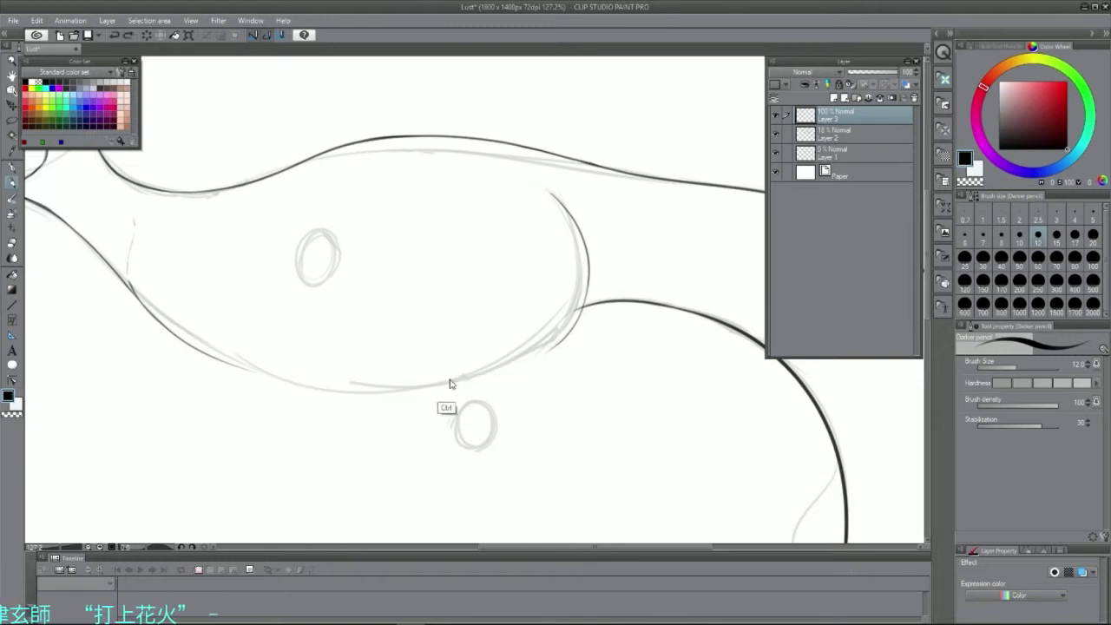
- Draw the belly contour from the body's rear curve forward to the chest, slightly below the sketch line
mouse_move(555, 347)
left_mouse_down()
mouse_move(295, 401)
mouse_move(149, 318)
left_mouse_up()
key("ctrl+z")
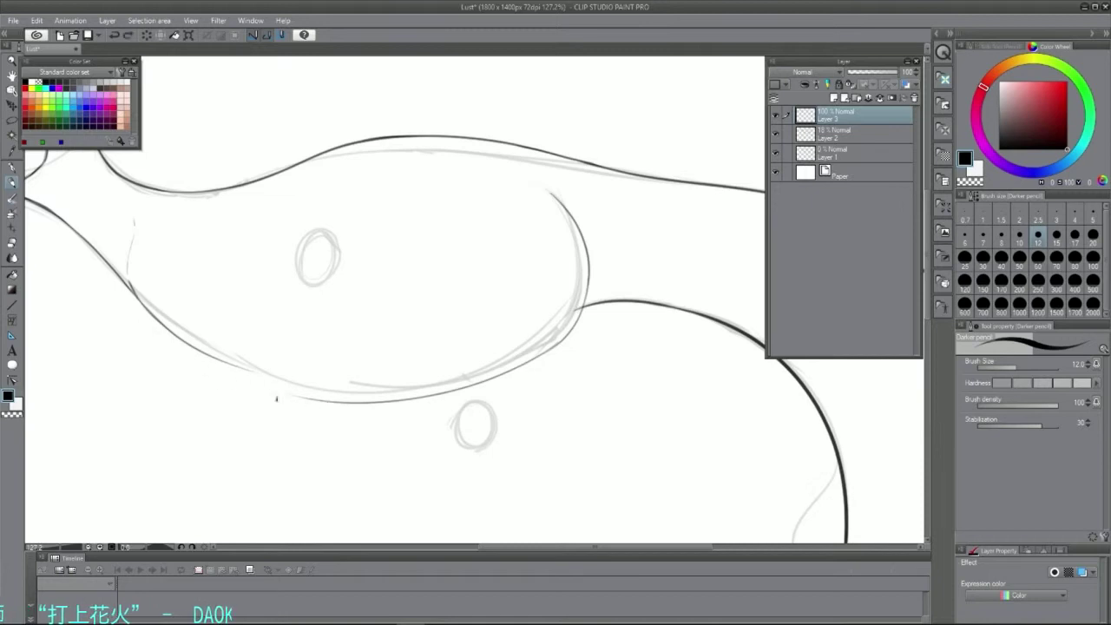
key("ctrl+y")
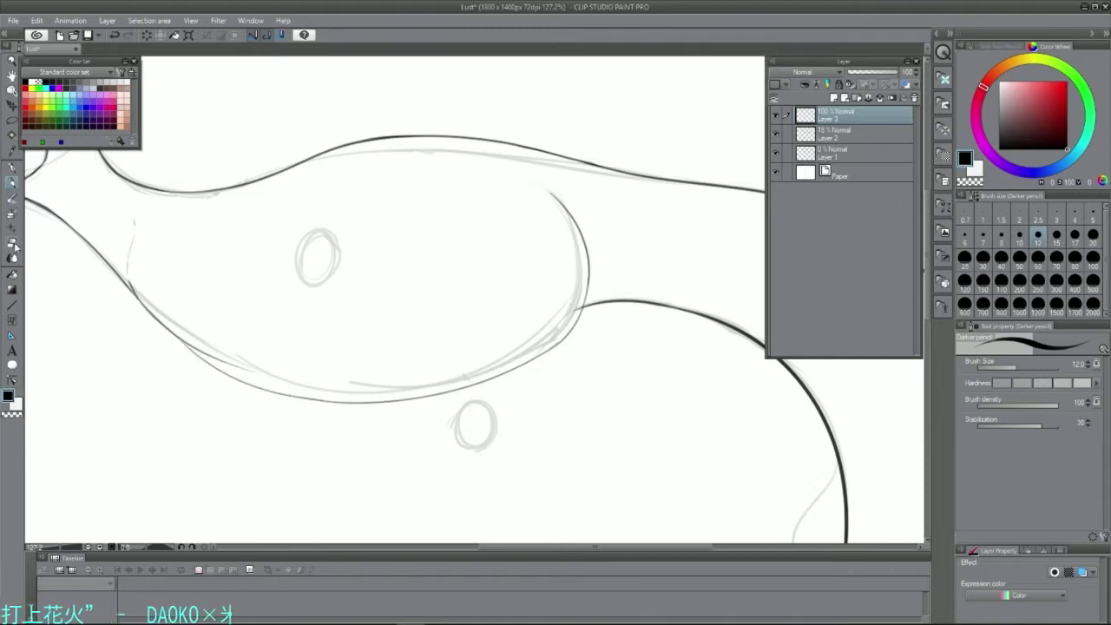
- Erase the overlapping chest stroke and redraw the contour so the neck line flows smoothly into the belly
left_click(14, 247)
left_click_drag(250, 370, 180, 339)
left_click(12, 183)
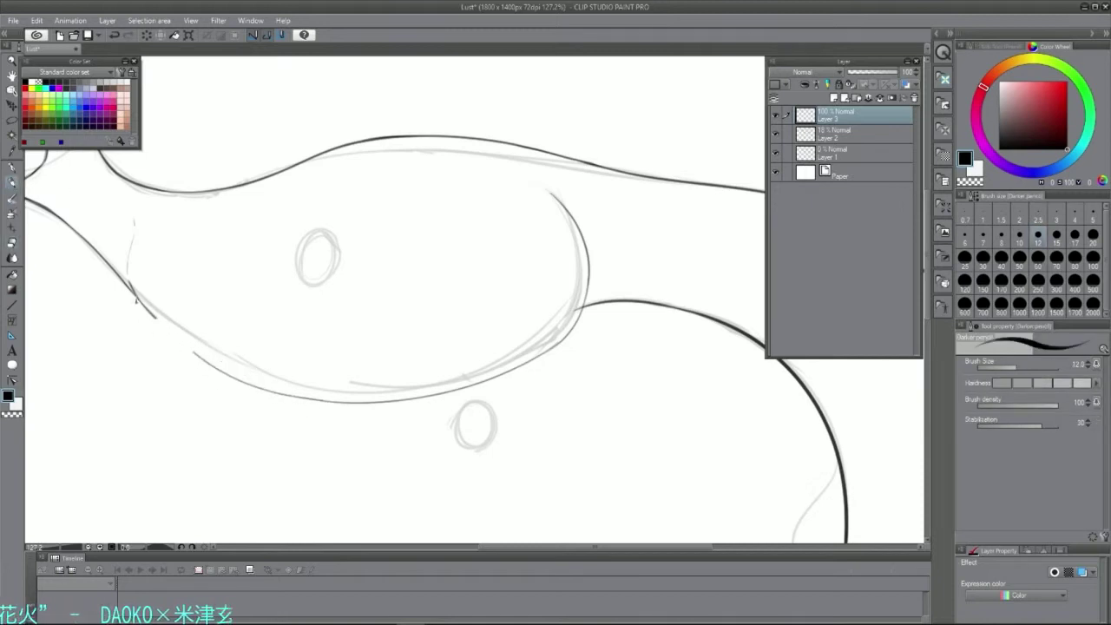
key("ctrl+z")
left_click_drag(136, 299, 256, 394)
key("ctrl+z")
key("ctrl+z")
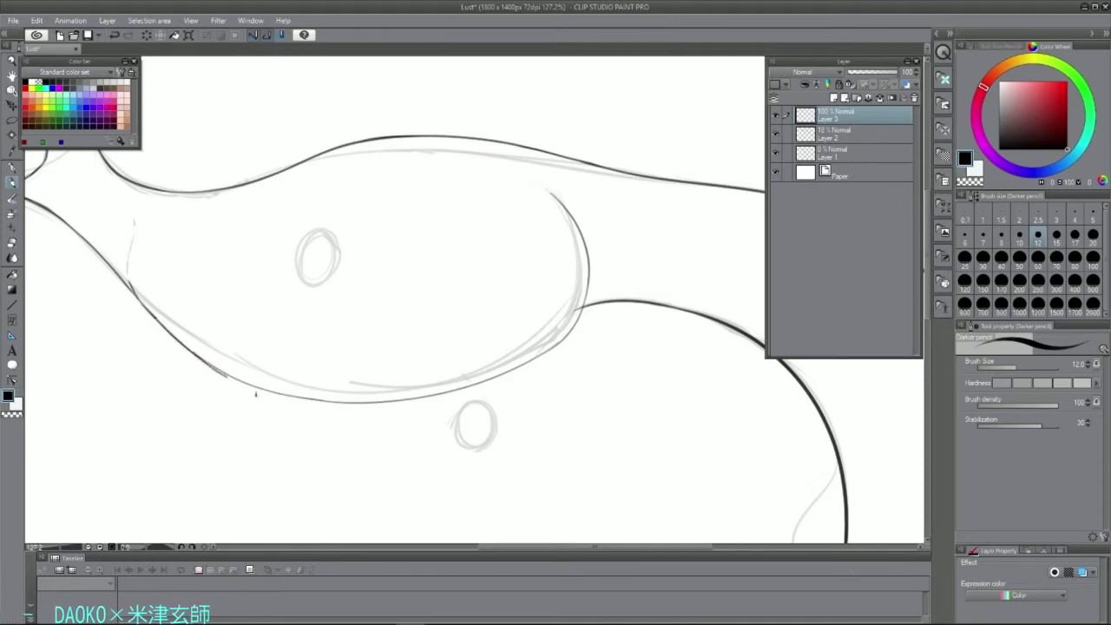
key("ctrl+z")
left_click_drag(188, 349, 263, 390)
left_click(13, 238)
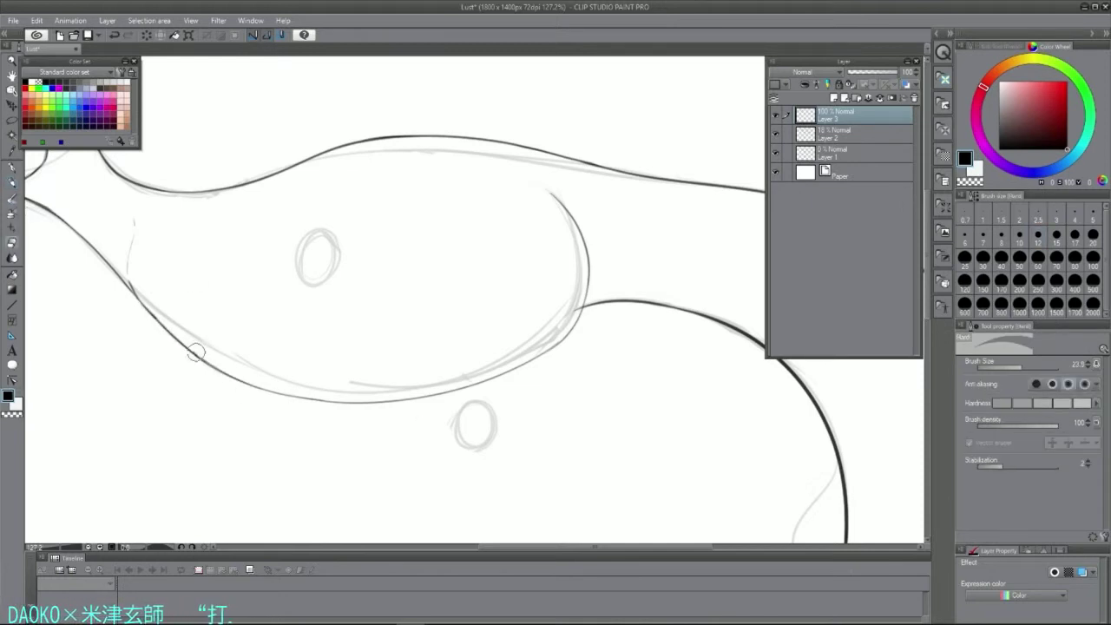
left_click_drag(646, 546, 608, 545)
left_click(12, 183)
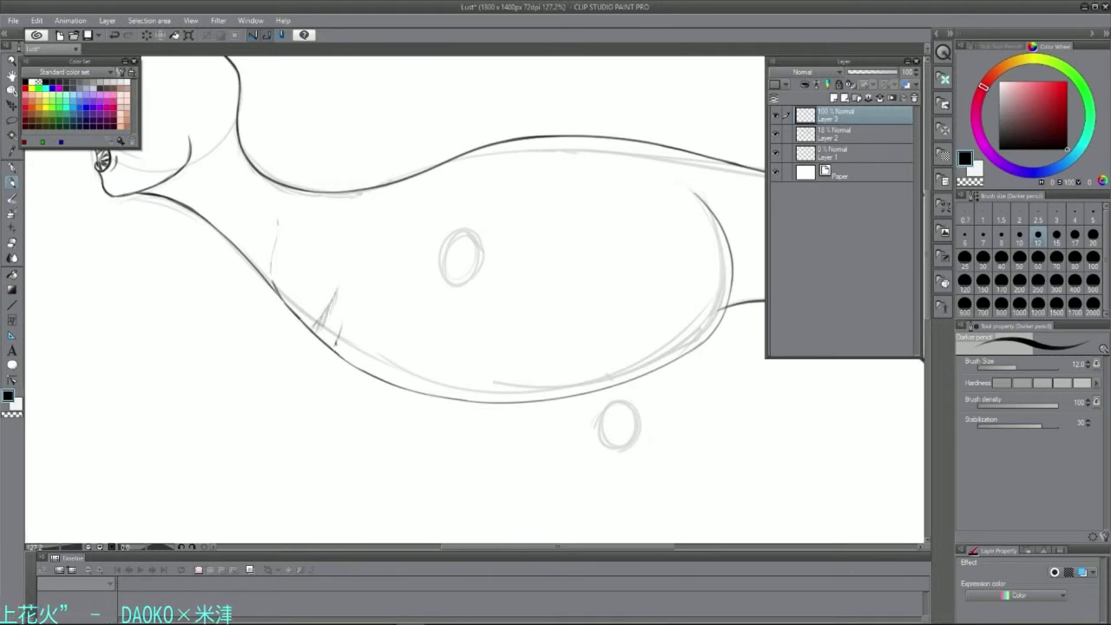
left_click_drag(353, 309, 346, 324)
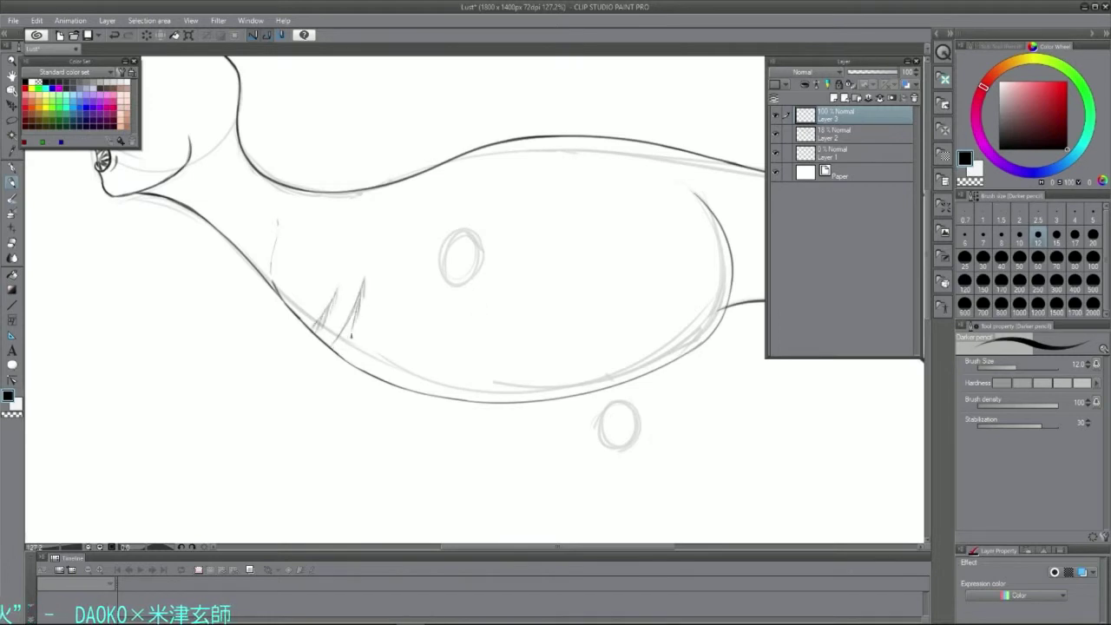
key("ctrl+z")
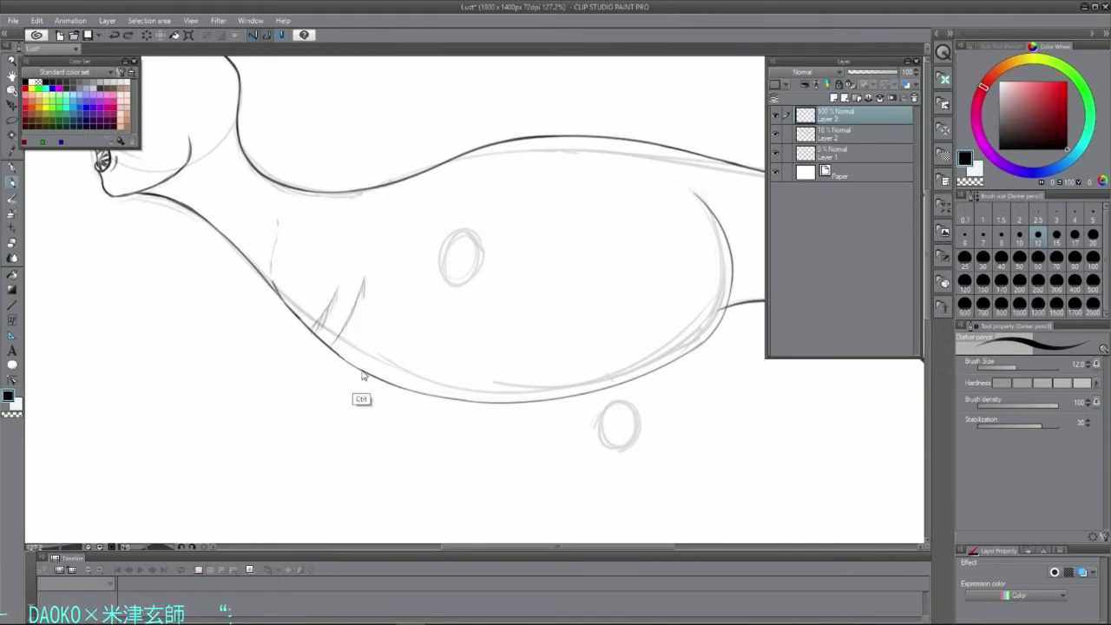
key("ctrl+z")
key("ctrl+z")
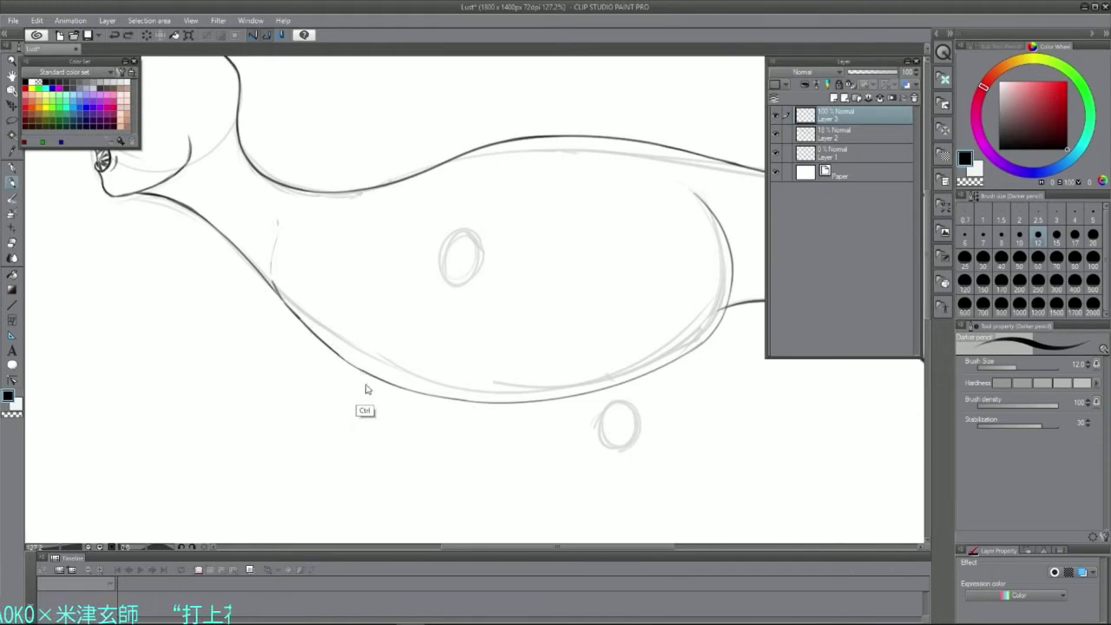
- Draw the wavy outline of the tail fin along the tail's inner side, from the bend down past the tip
left_click_drag(538, 547, 642, 547)
left_click_drag(927, 278, 928, 379)
mouse_move(575, 72)
left_mouse_down()
mouse_move(506, 203)
mouse_move(565, 164)
mouse_move(246, 446)
mouse_move(262, 480)
left_mouse_up()
key("ctrl+z")
- Draw the tail fin's wavy outline along the tail's outer side, from the bend down to the fin's end
mouse_move(266, 486)
left_mouse_down()
mouse_move(345, 497)
mouse_move(528, 460)
mouse_move(724, 317)
mouse_move(745, 151)
left_mouse_up()
key("ctrl+z")
left_click_drag(693, 547, 721, 547)
key("ctrl+z")
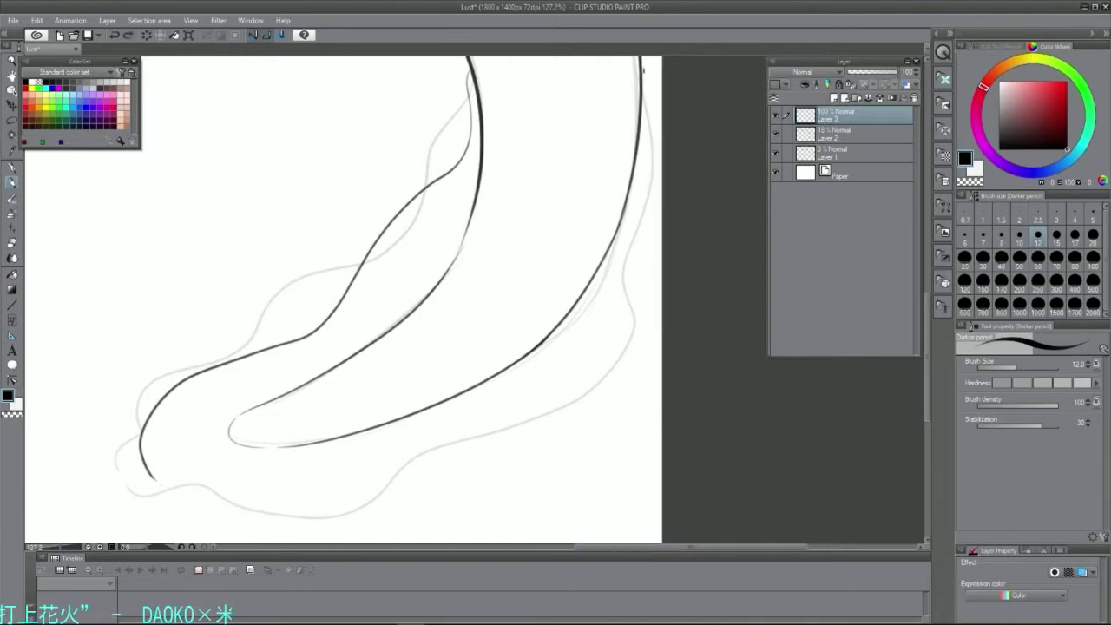
mouse_move(643, 63)
left_mouse_down()
mouse_move(637, 273)
mouse_move(301, 509)
mouse_move(151, 480)
mouse_move(637, 168)
mouse_move(628, 273)
mouse_move(650, 117)
mouse_move(417, 479)
mouse_move(166, 491)
left_mouse_up()
key("ctrl+z")
key("ctrl+z")
key("ctrl+z")
key("ctrl+z")
- Sketch a thin curved line across the tail between its upper and inner edges, behind the body
left_click_drag(926, 321, 904, 211)
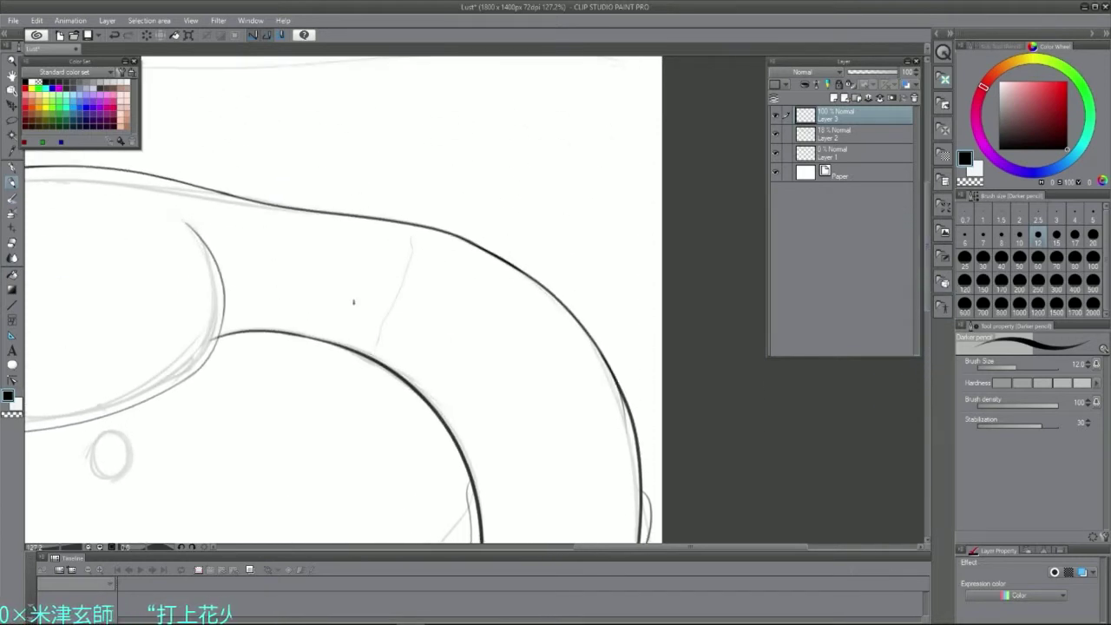
key("ctrl+z")
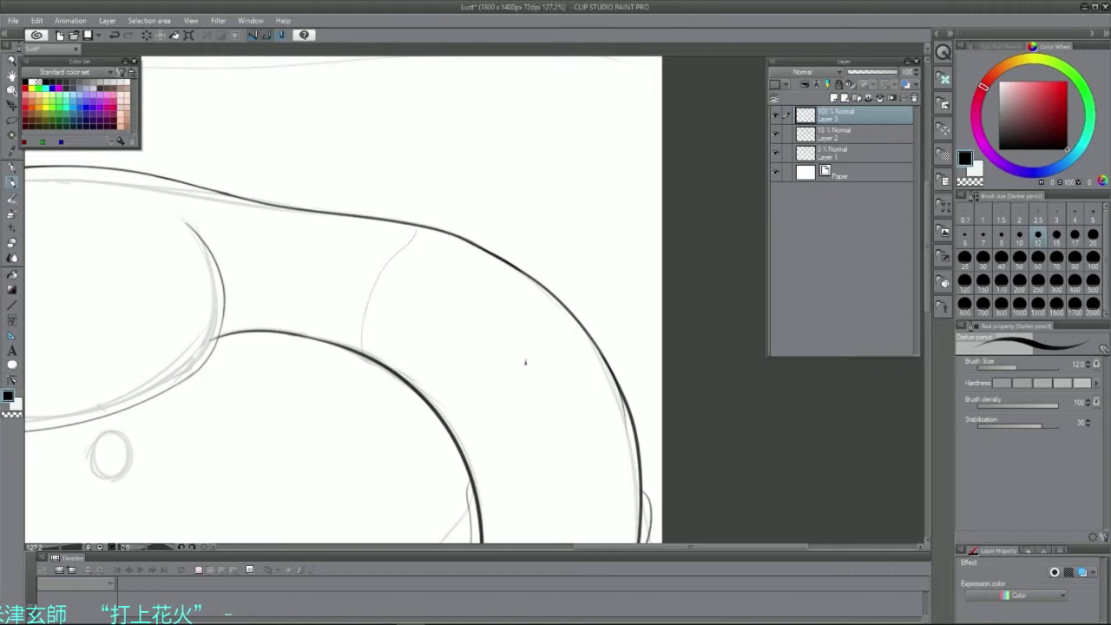
key("ctrl+z")
key("ctrl+y")
key("ctrl+z")
key("ctrl+y")
key("ctrl+z")
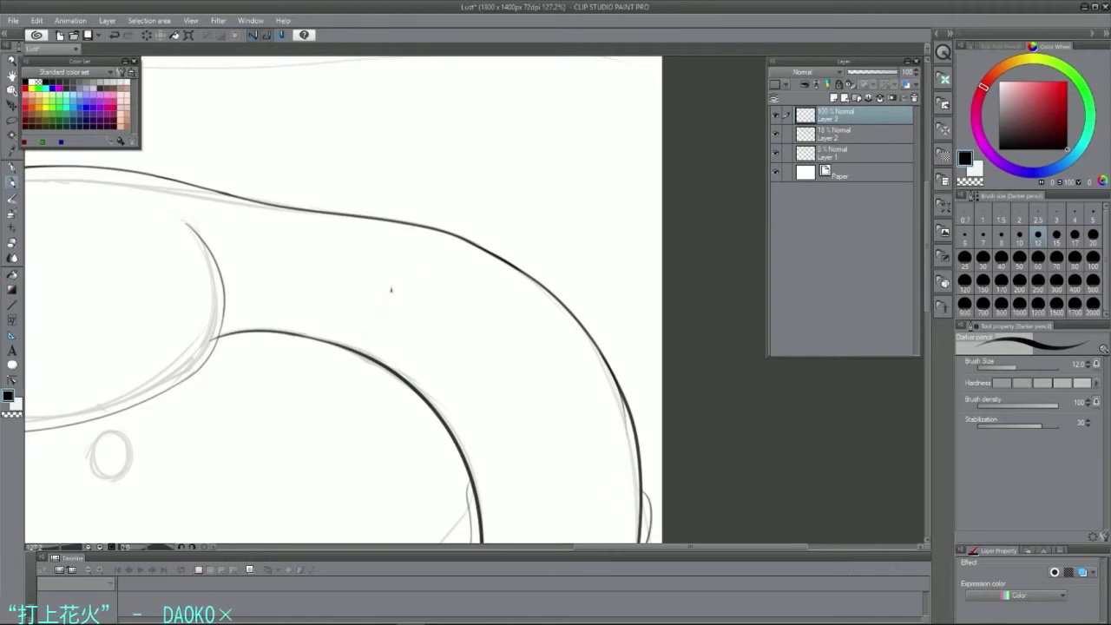
- Draw a row of small overlapping scallops along the creature's upper back, from behind the neck to the start of the tail
left_click_drag(681, 547, 528, 546)
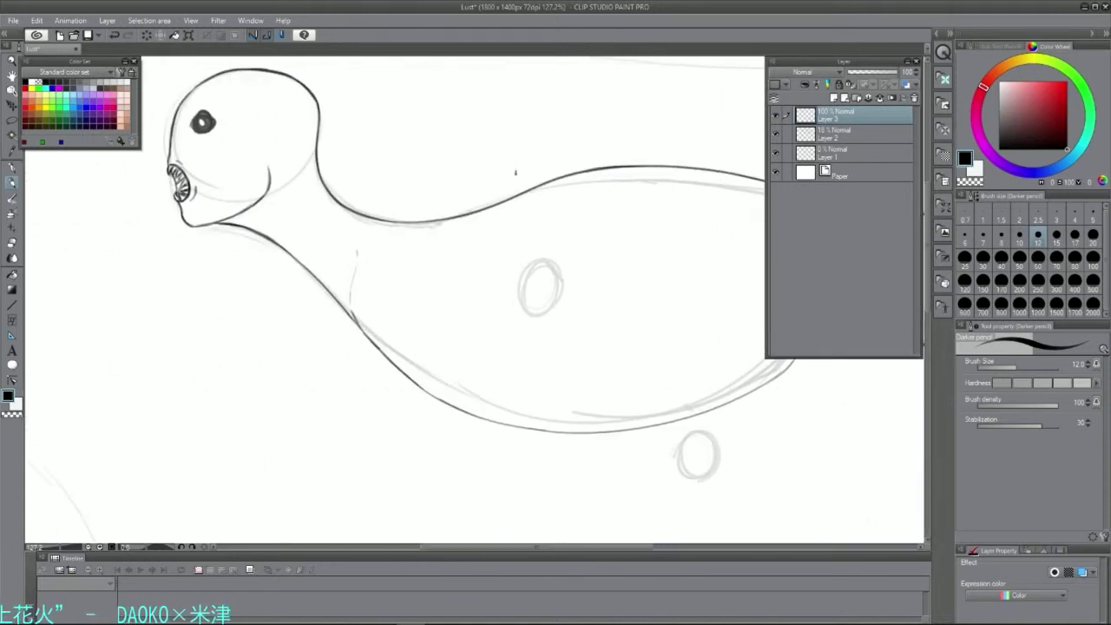
key("ctrl+z")
left_click_drag(531, 190, 563, 178)
left_click_drag(564, 177, 745, 165)
key("ctrl+z")
key("ctrl+z")
scroll(608, 182, "right", 2)
left_click_drag(482, 178, 528, 185)
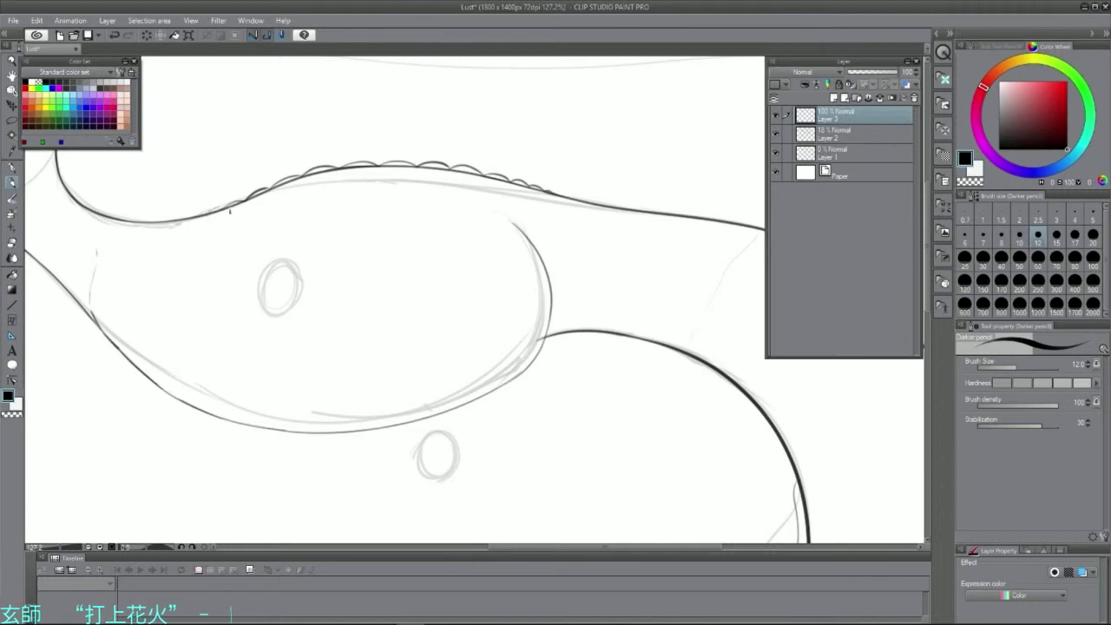
- Erase the smooth back line beneath the scalloped ridge so the scallops form the outer contour
key("e")
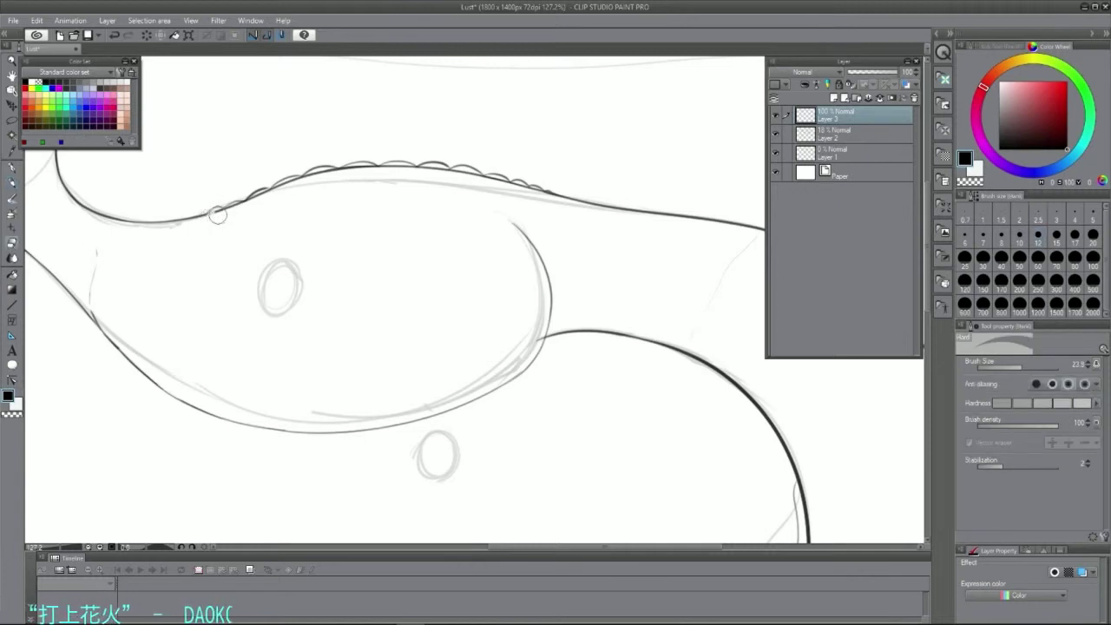
mouse_move(225, 211)
left_mouse_down()
mouse_move(309, 175)
mouse_move(324, 154)
mouse_move(336, 171)
mouse_move(452, 169)
mouse_move(558, 198)
left_mouse_up()
key("ctrl+z")
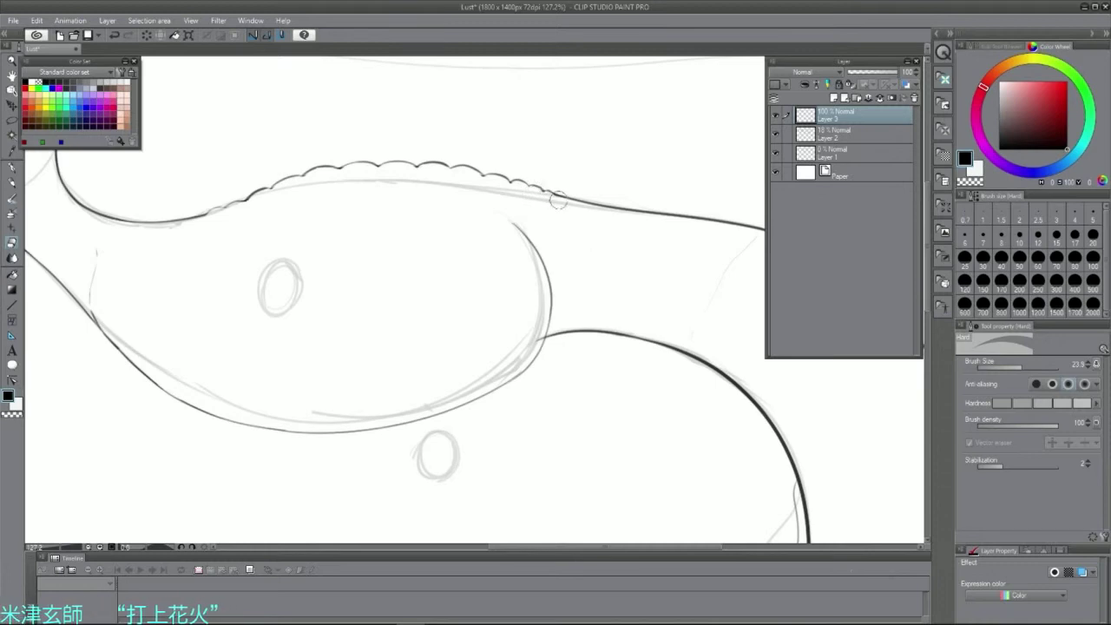
- Draw a thin curved line just beneath the scalloped ridge, following the back to the start of the tail
left_click(12, 184)
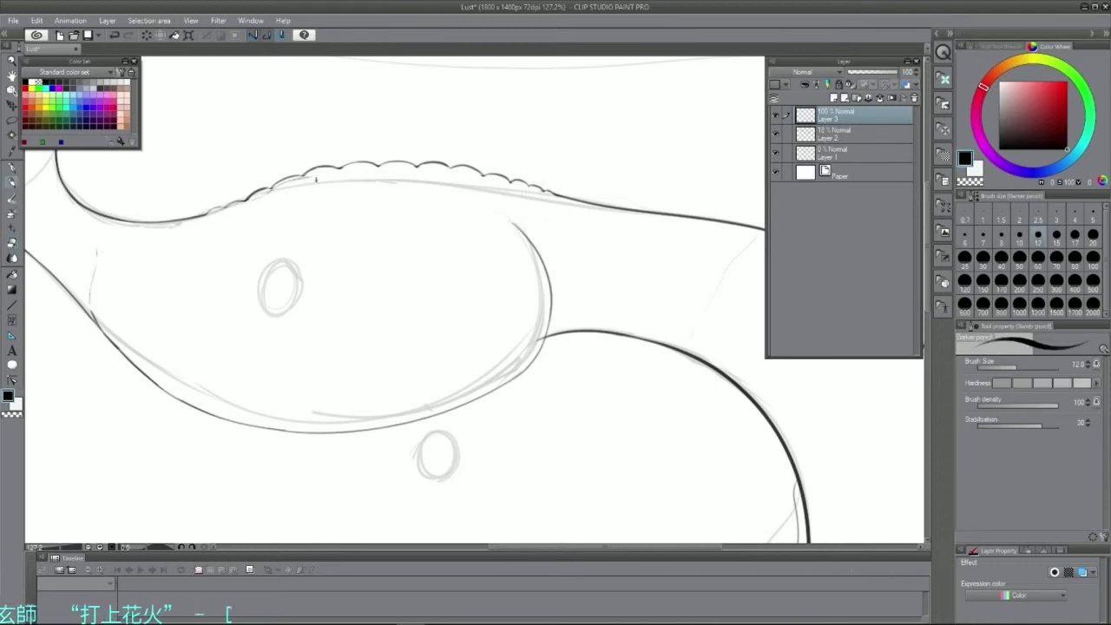
left_click_drag(506, 185, 556, 198)
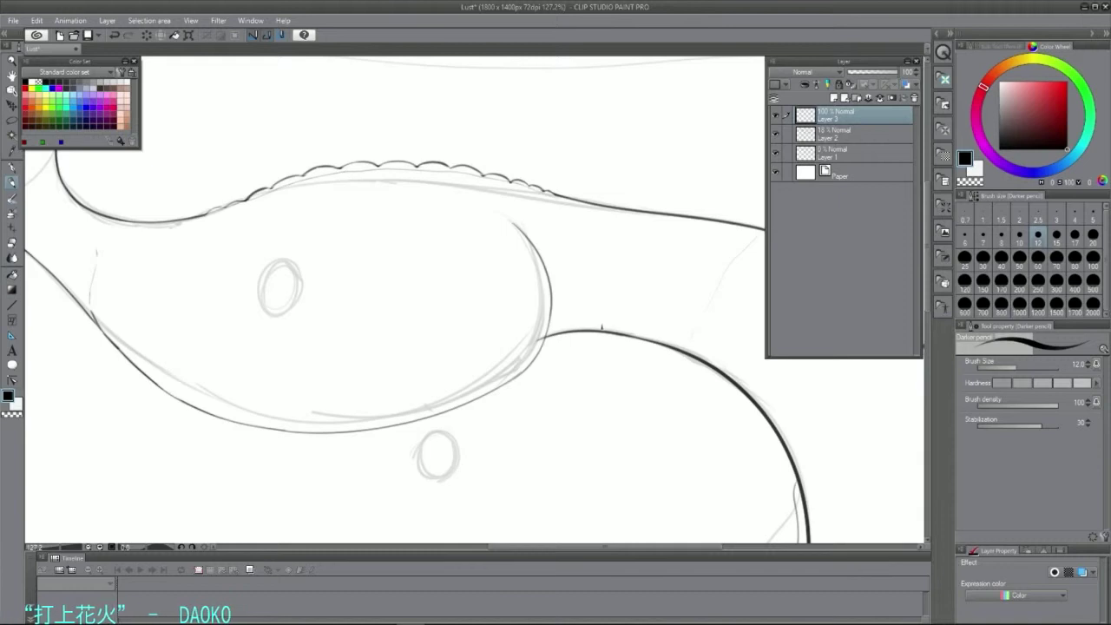
key("ctrl+z")
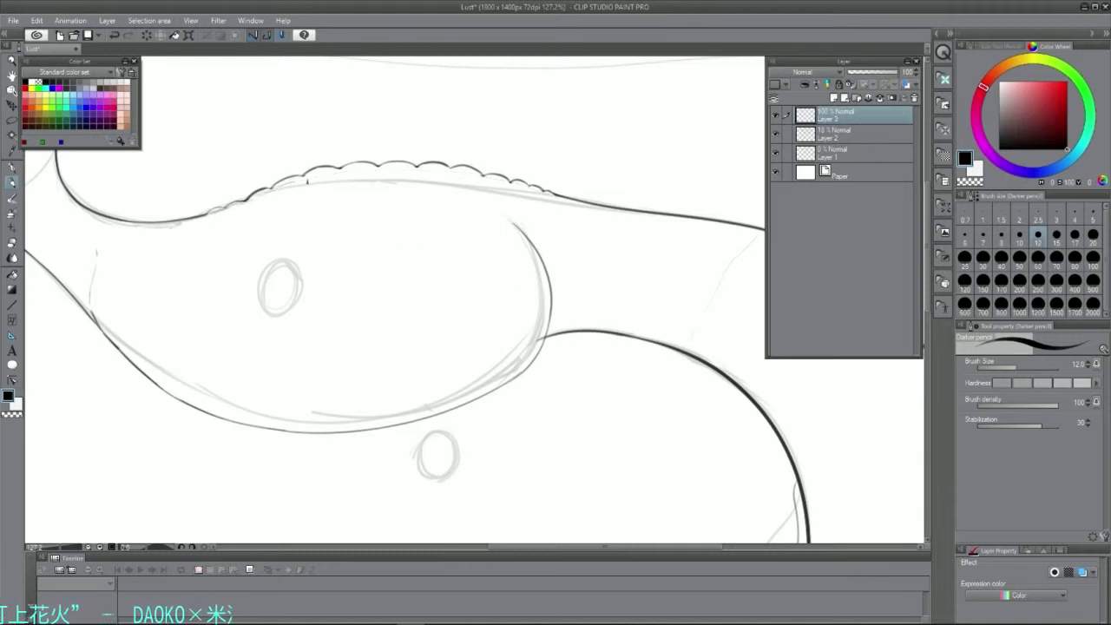
left_click_drag(369, 173, 557, 198)
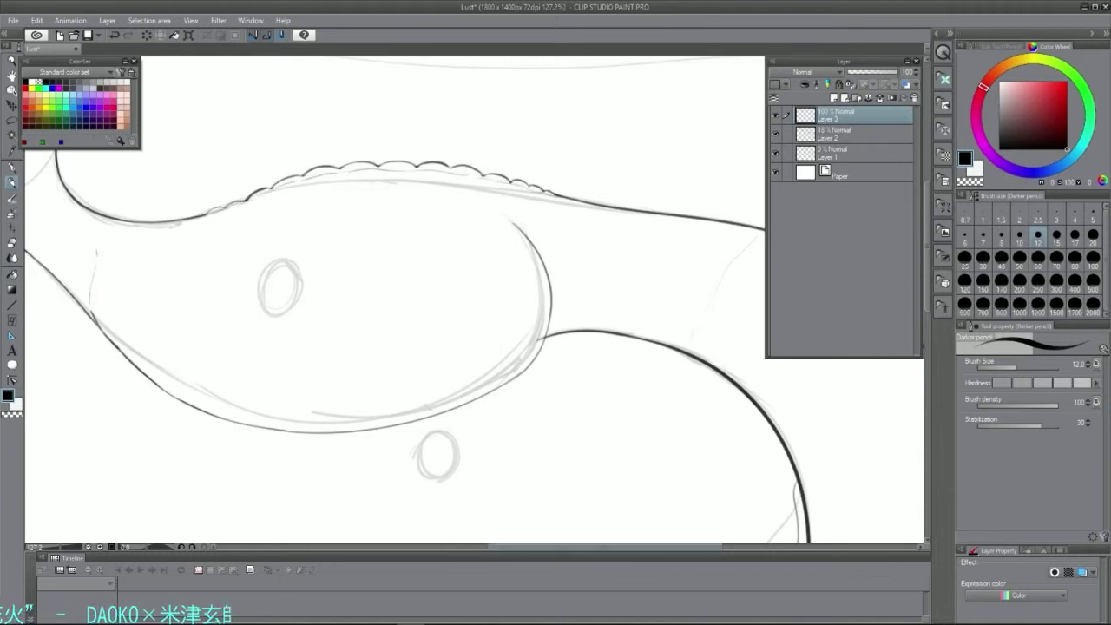
- Draw the upper arm's rear edge from the shoulder circle down across the belly and around the pointed elbow
left_click_drag(605, 546, 540, 546)
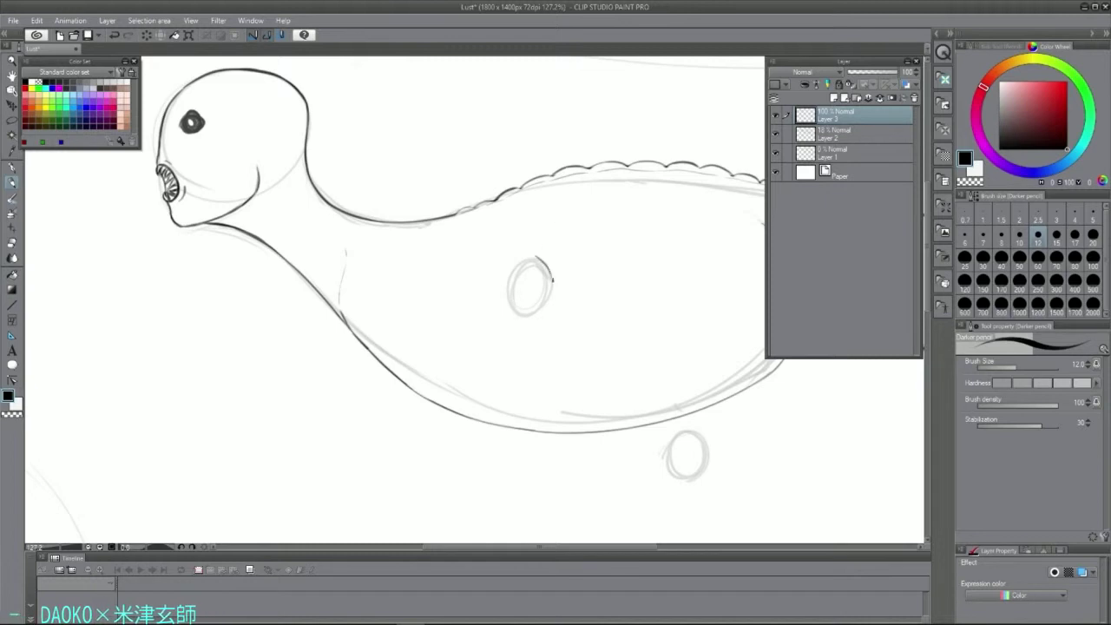
left_click_drag(548, 274, 656, 397)
scroll(656, 396, "down", 3)
scroll(547, 306, "right", 2)
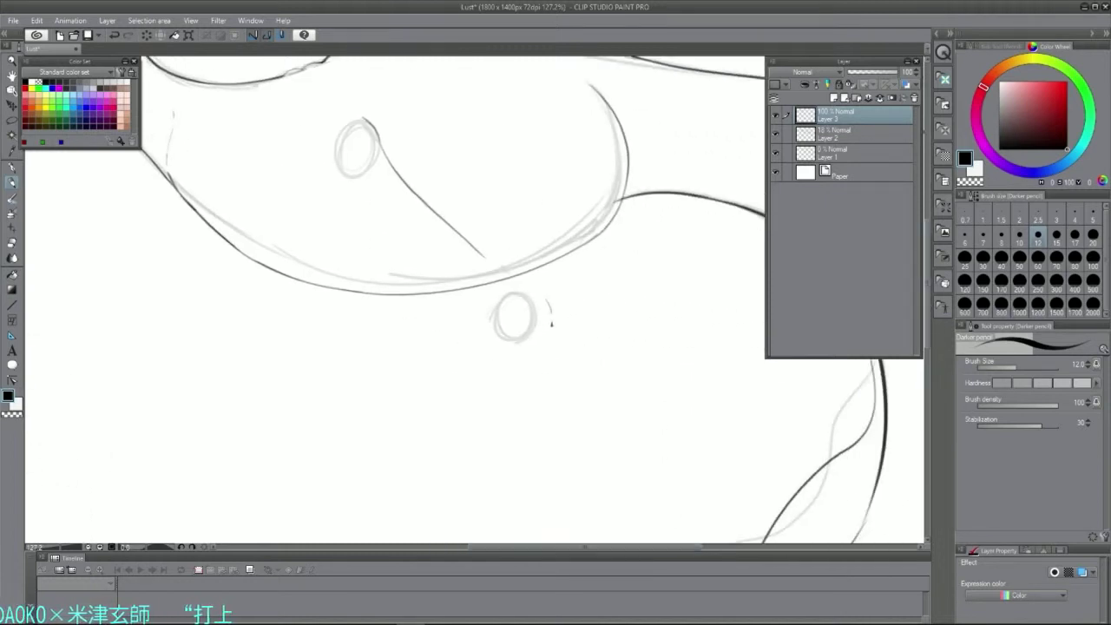
left_click_drag(550, 310, 522, 351)
left_click_drag(465, 243, 549, 305)
key("ctrl+z")
key("ctrl+z")
- Draw the upper arm's front edge from shoulder to elbow and continue along the forearm's upper edge to the wrist circle
mouse_move(332, 133)
left_mouse_down()
mouse_move(345, 179)
mouse_move(492, 308)
mouse_move(498, 342)
mouse_move(375, 456)
left_mouse_up()
key("ctrl+z")
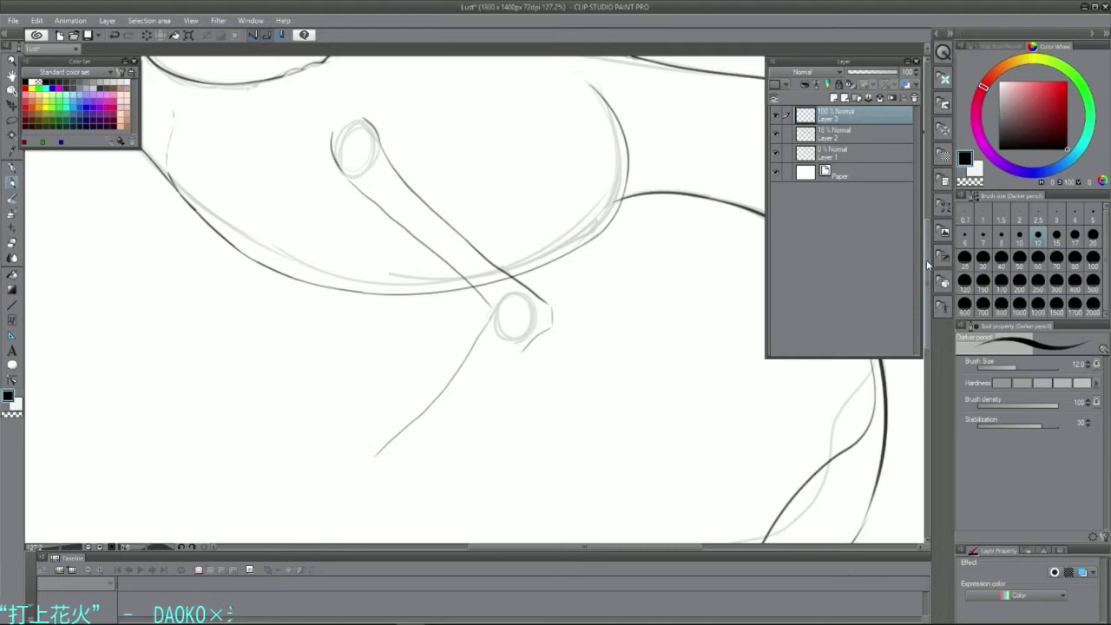
left_click_drag(927, 265, 927, 318)
mouse_move(214, 373)
left_mouse_down()
mouse_move(345, 288)
mouse_move(477, 155)
left_mouse_up()
key("ctrl+z")
key("ctrl+z")
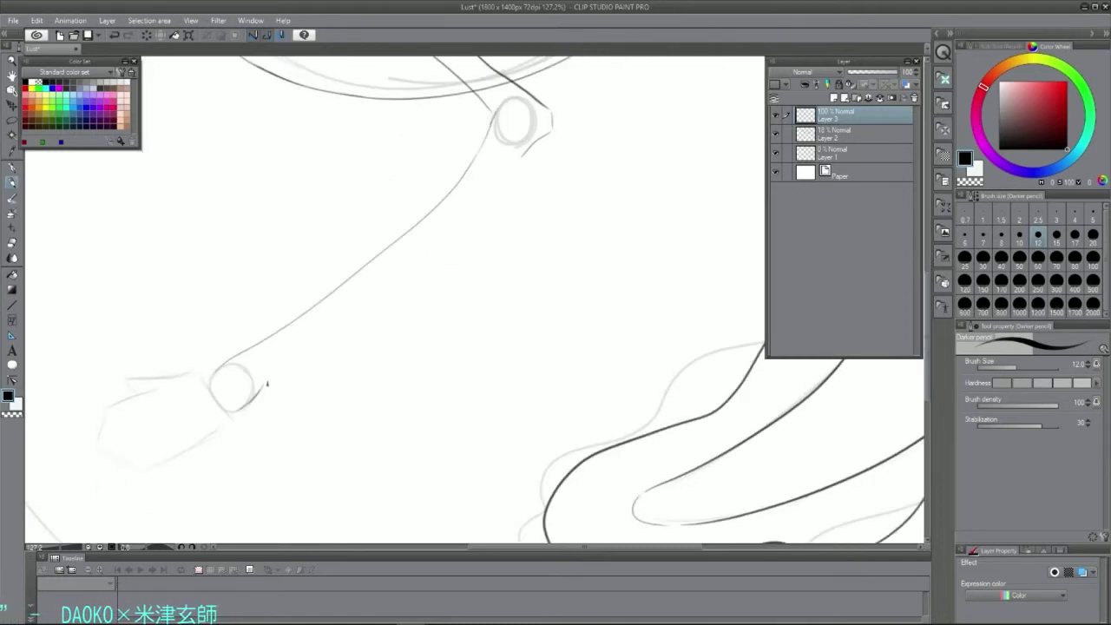
- Draw the forearm's lower edge between wrist and elbow, and erase the overlapping stroke ends at the elbow
key("ctrl+z")
mouse_move(266, 384)
left_mouse_down()
mouse_move(524, 164)
mouse_move(346, 296)
mouse_move(490, 185)
mouse_move(284, 361)
mouse_move(530, 136)
left_mouse_up()
key("ctrl+z")
key("ctrl+z")
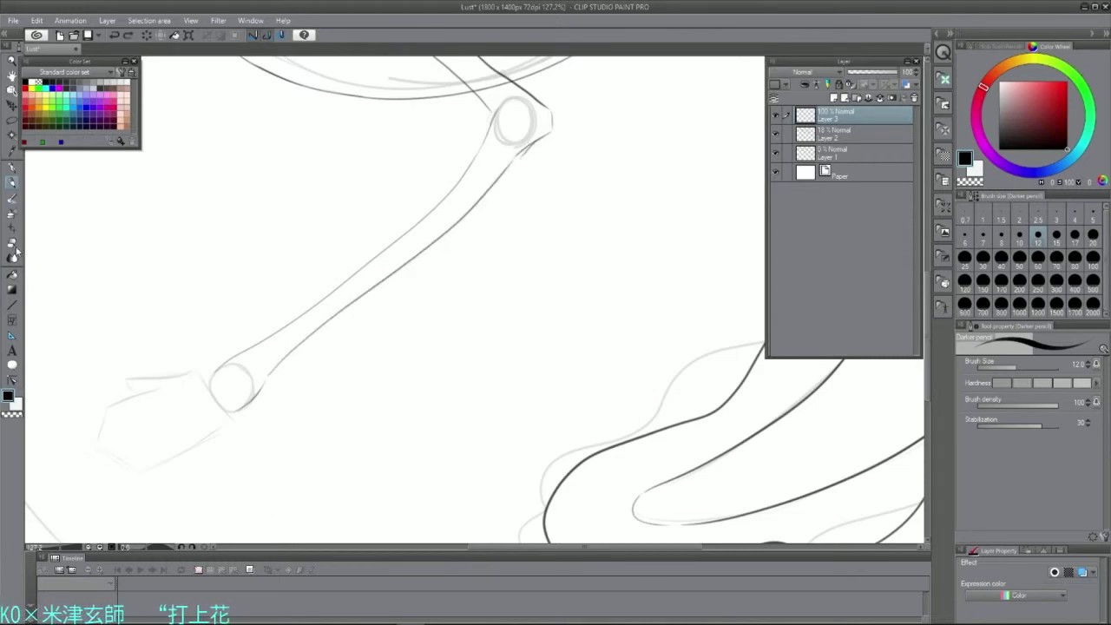
left_click(13, 245)
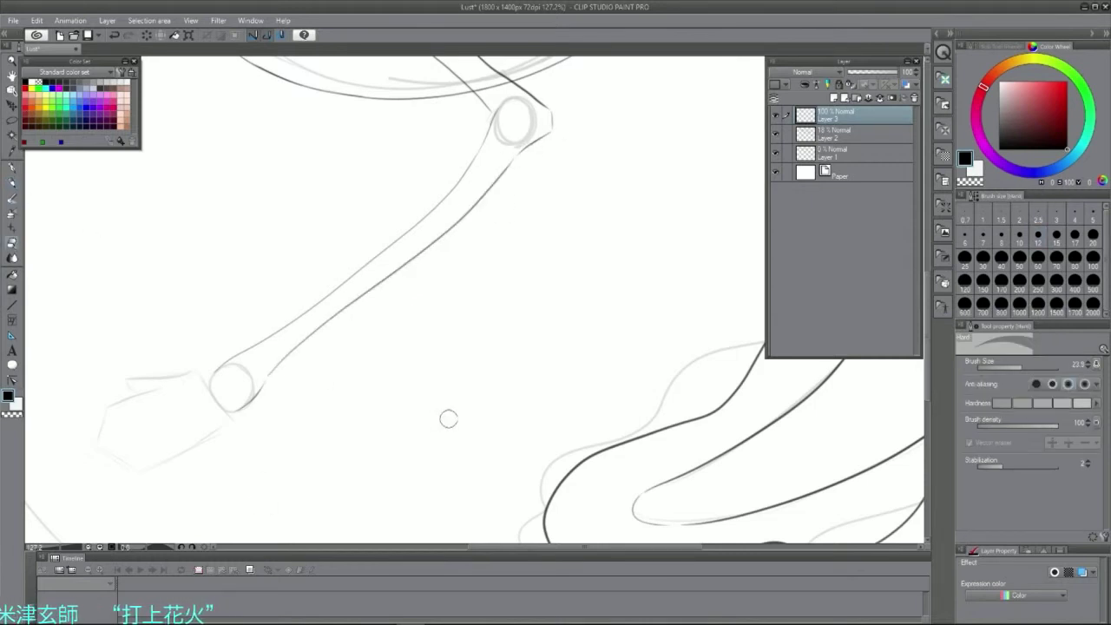
left_click_drag(927, 303, 927, 326)
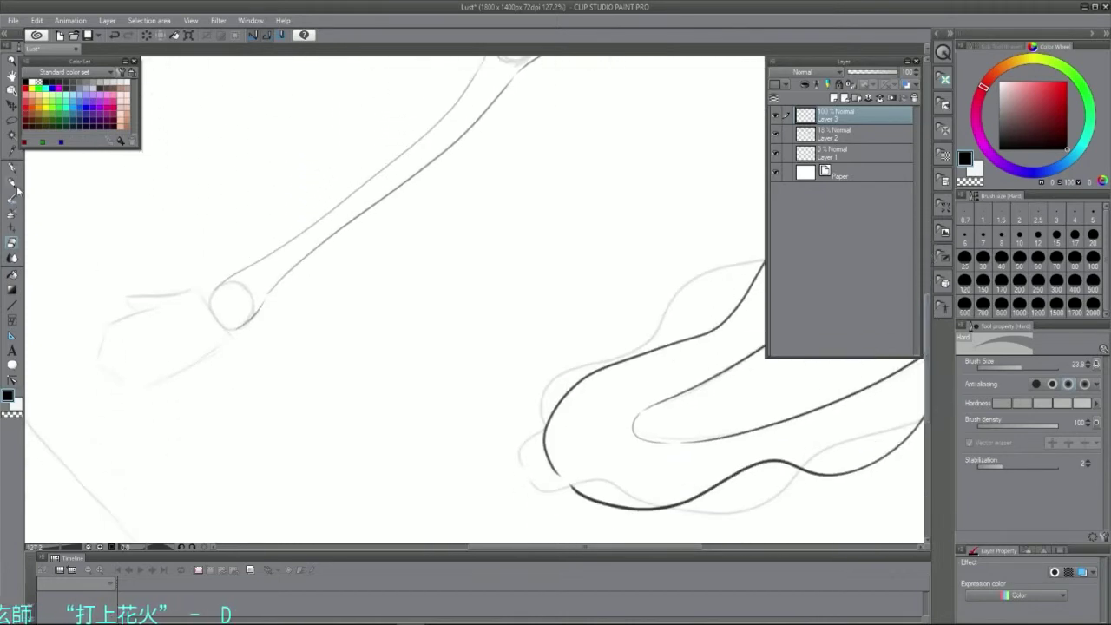
- Erase the stray strokes around the wrist circle and extend the forearm's upper edge into the top of the hand
left_click(13, 185)
left_click_drag(524, 546, 477, 544)
left_click(12, 245)
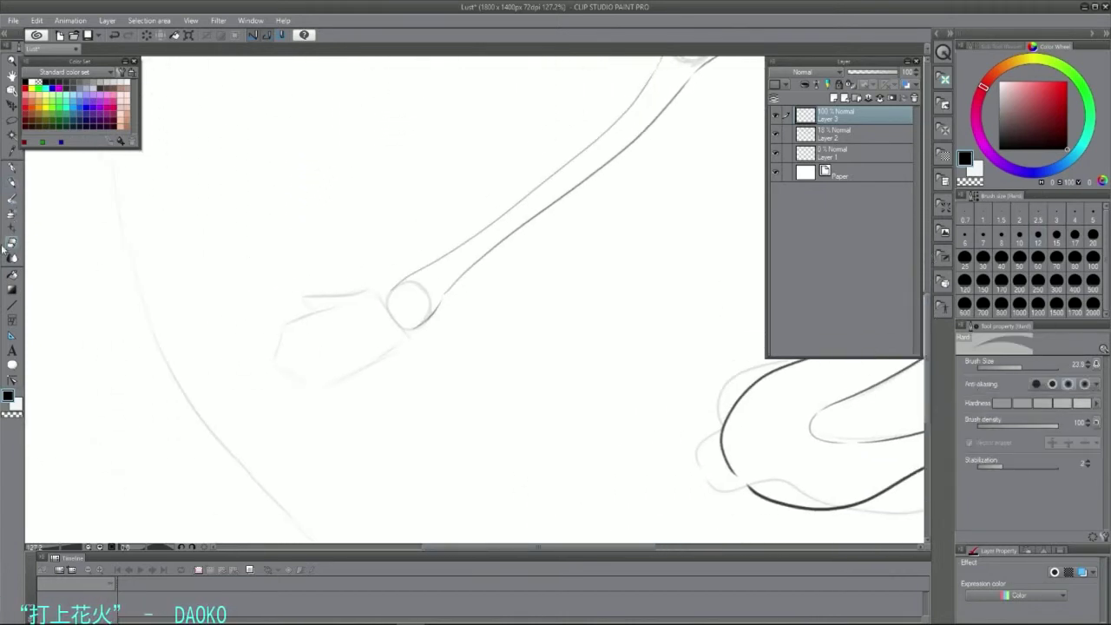
mouse_move(419, 325)
left_mouse_down()
mouse_move(390, 285)
mouse_move(408, 278)
mouse_move(386, 275)
mouse_move(346, 278)
mouse_move(312, 275)
left_mouse_up()
left_click(12, 183)
key("ctrl+z")
key("ctrl+z")
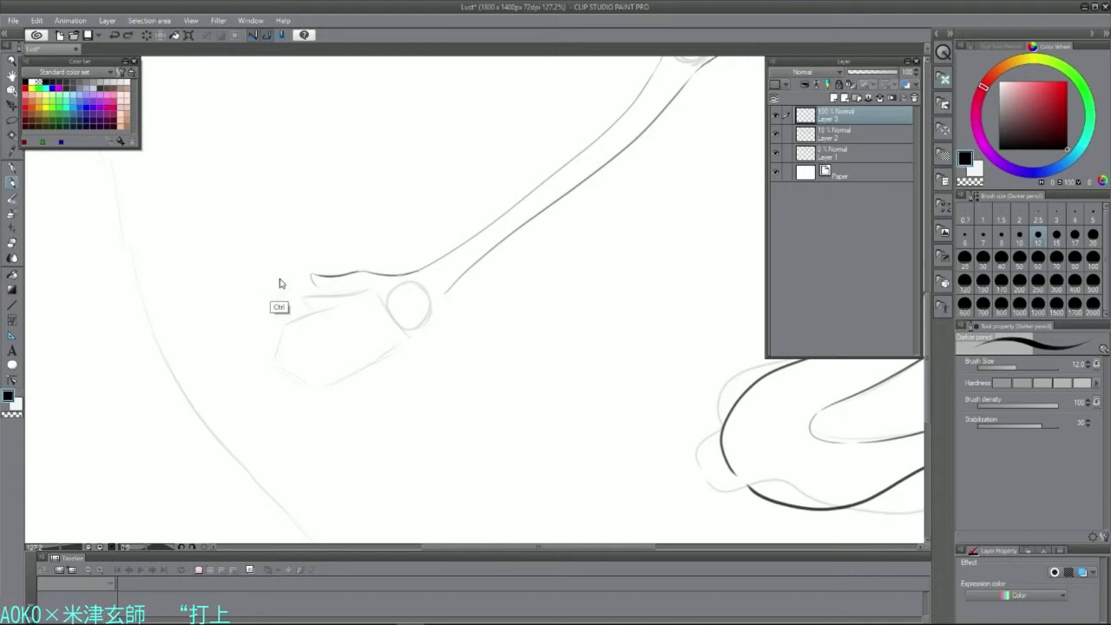
- Try to draw the thumb and first fingers over the faded hand sketch
key("ctrl+z")
key("ctrl+z")
mouse_move(368, 273)
left_mouse_down()
mouse_move(336, 267)
mouse_move(315, 287)
mouse_move(356, 281)
mouse_move(325, 305)
mouse_move(366, 291)
left_mouse_up()
key("ctrl+z")
key("ctrl+z")
key("ctrl+z")
key("ctrl+z")
key("ctrl+z")
key("ctrl+z")
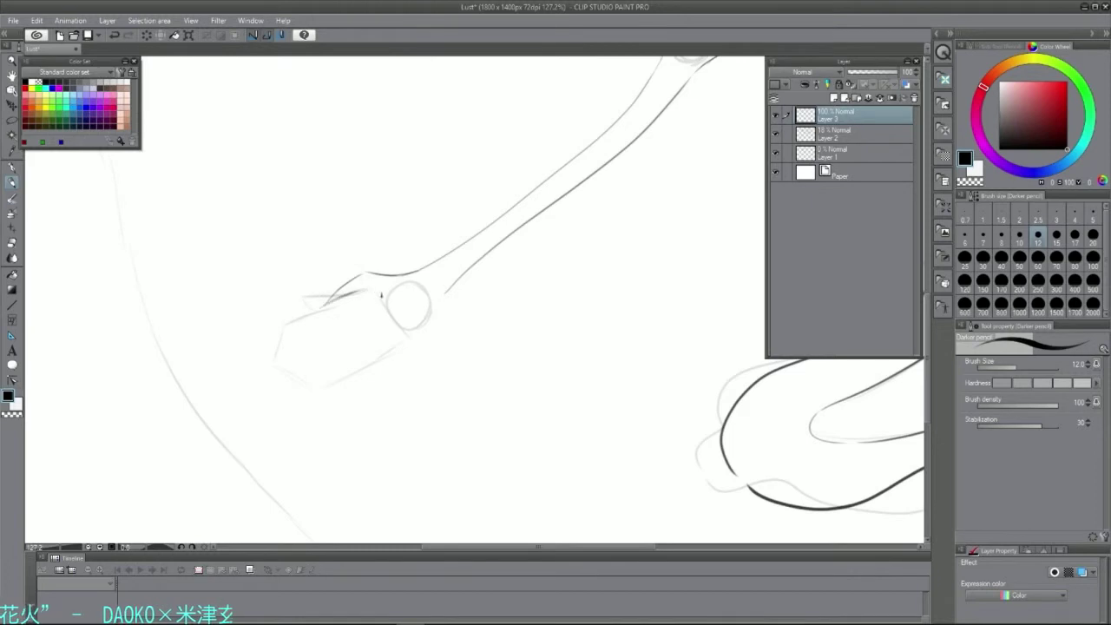
left_click_drag(284, 324, 339, 298)
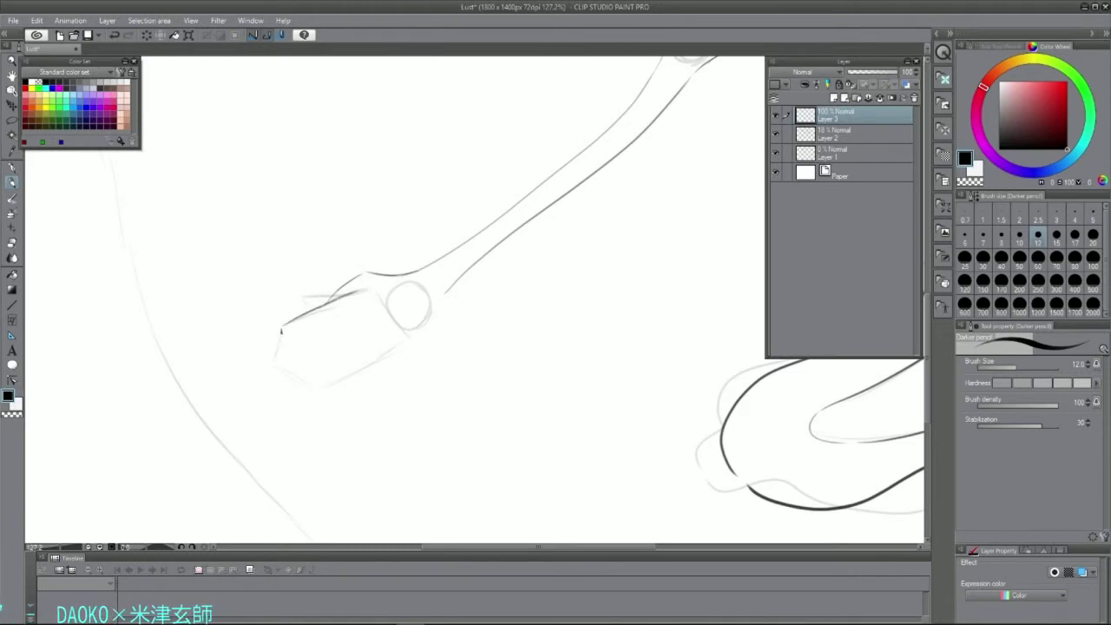
mouse_move(305, 333)
left_mouse_down()
mouse_move(349, 317)
mouse_move(275, 360)
left_mouse_up()
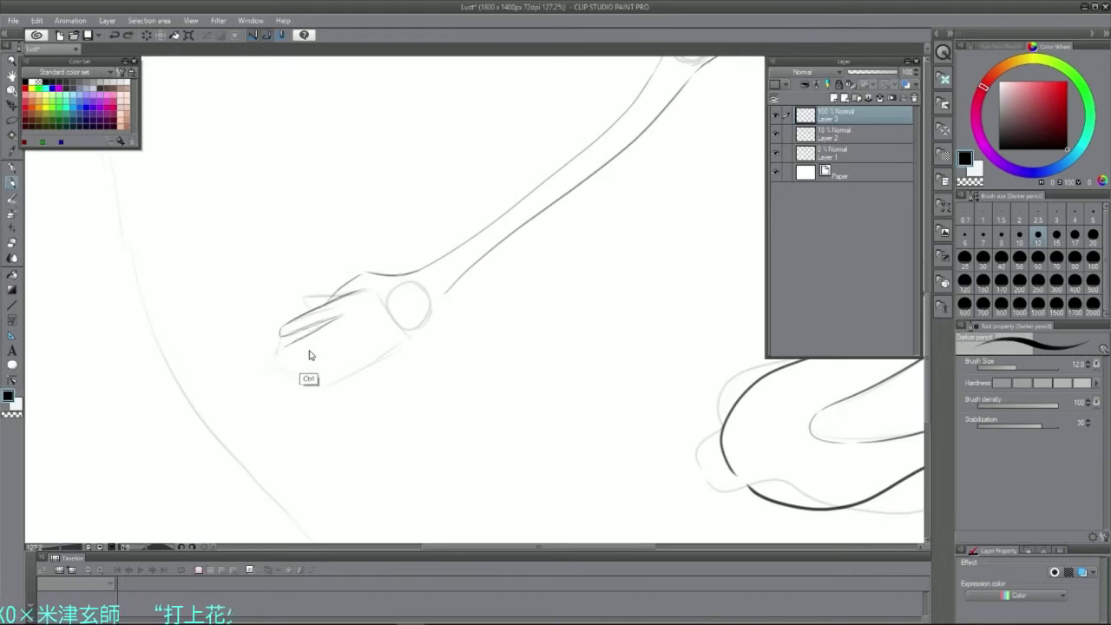
key("ctrl+z")
key("ctrl+z")
key("ctrl+z")
key("ctrl+z")
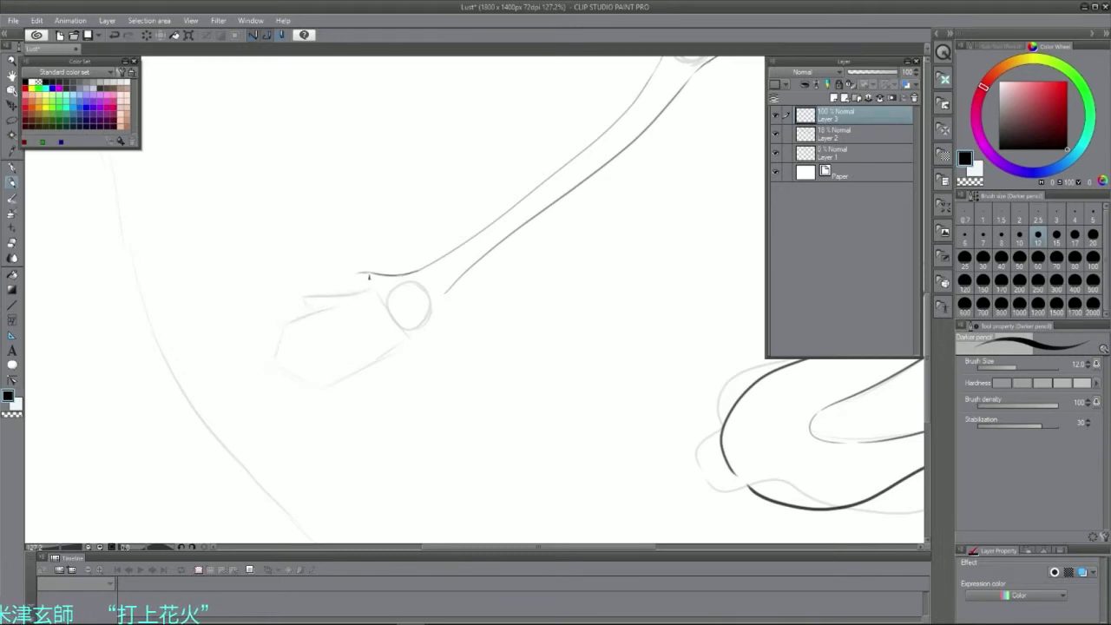
- Draw the short thumb from the top of the hand and a pointed first finger beneath it
mouse_move(331, 301)
left_mouse_down()
mouse_move(356, 282)
mouse_move(322, 314)
mouse_move(363, 294)
mouse_move(355, 301)
left_mouse_up()
key("ctrl+z")
key("ctrl+z")
key("ctrl+z")
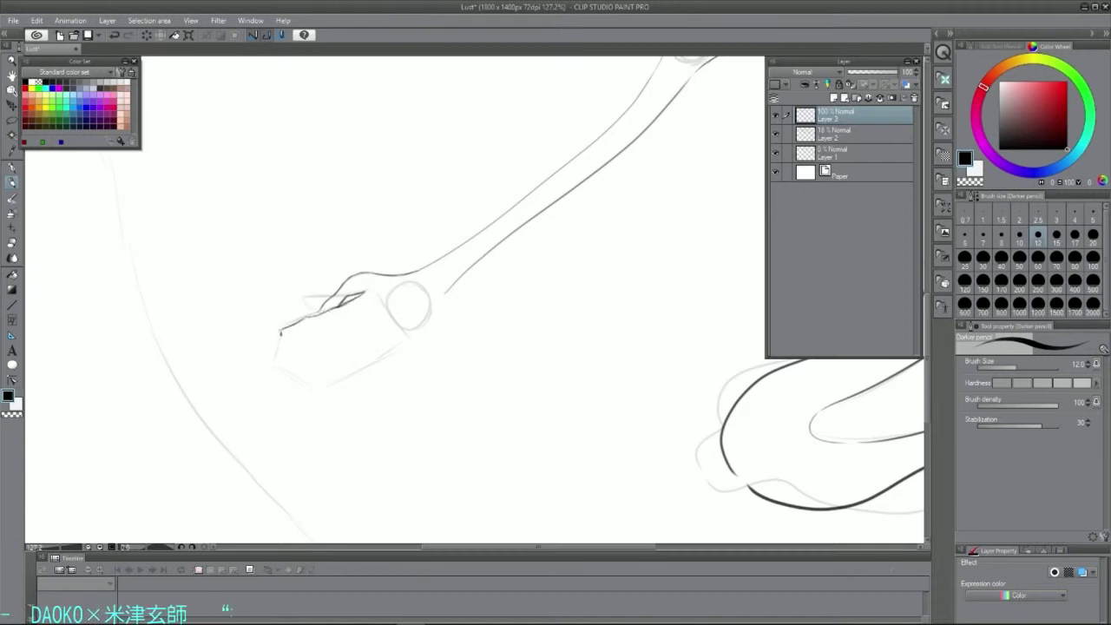
key("ctrl+z")
mouse_move(279, 335)
left_mouse_down()
mouse_move(344, 322)
mouse_move(310, 328)
left_mouse_up()
key("ctrl+z")
key("ctrl+z")
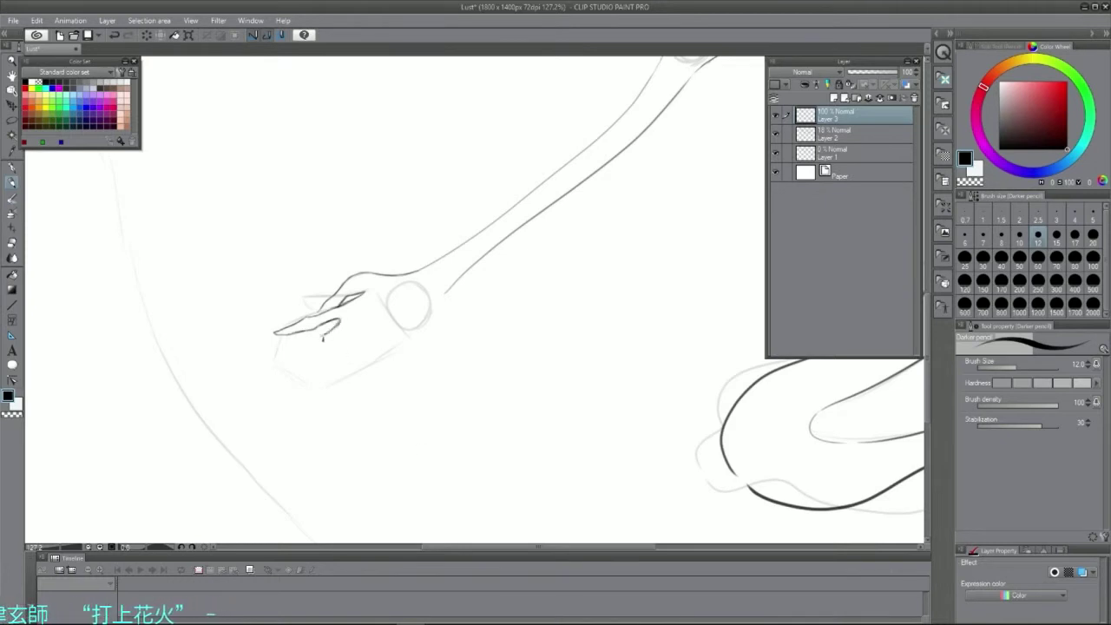
- Draw the hand's pointed second and third fingers below the first finger
mouse_move(294, 354)
left_mouse_down()
mouse_move(282, 357)
mouse_move(306, 349)
mouse_move(278, 363)
mouse_move(336, 353)
left_mouse_up()
key("ctrl+z")
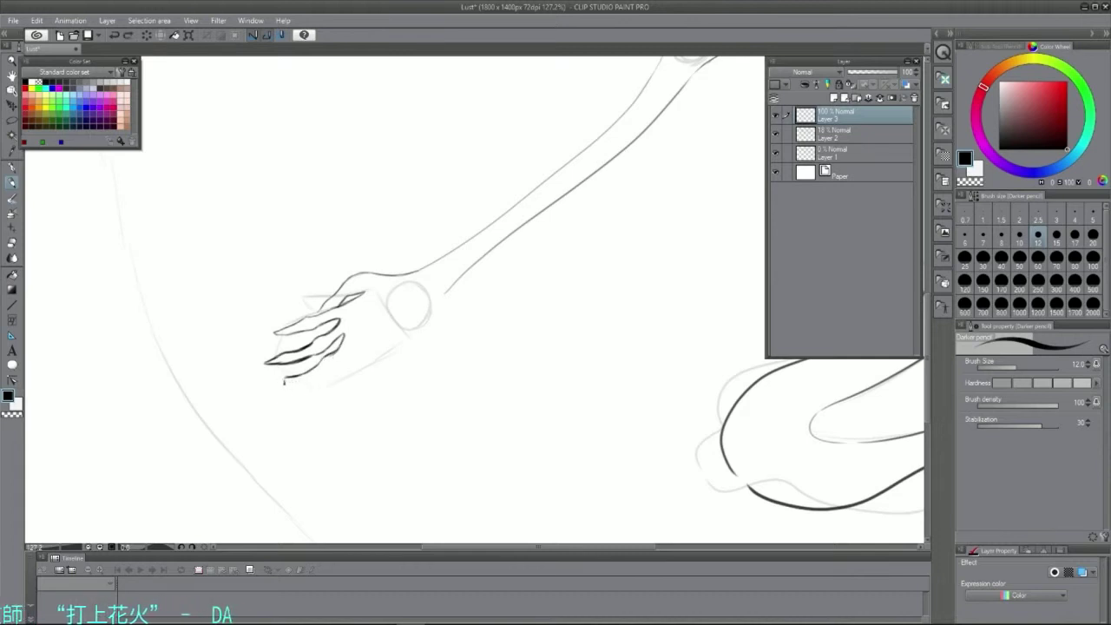
mouse_move(284, 381)
left_mouse_down()
mouse_move(332, 375)
mouse_move(350, 350)
mouse_move(346, 371)
left_mouse_up()
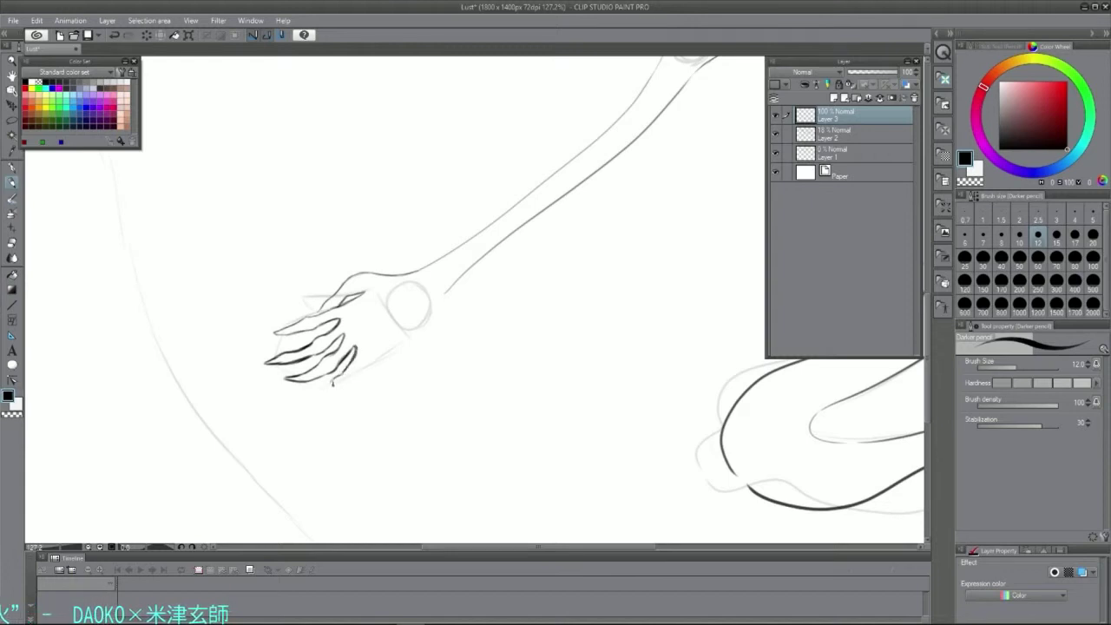
- Draw the pointed lowest finger, redoing its upper edge, and start the palm's lower edge toward the wrist
left_click_drag(329, 389, 324, 402)
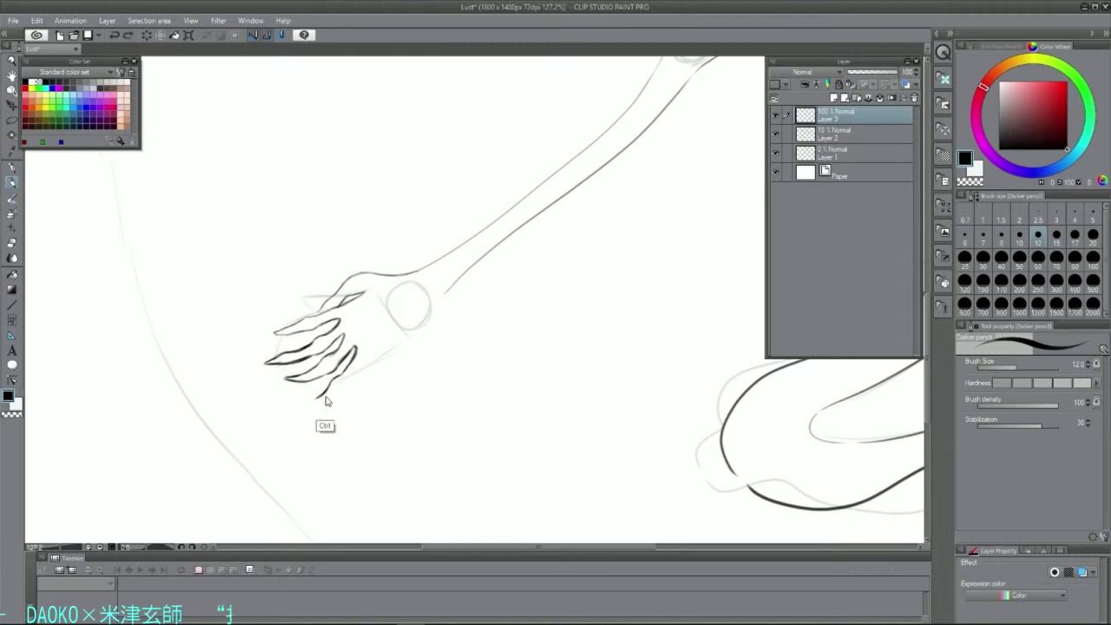
key("ctrl+z")
key("ctrl+z")
left_click_drag(357, 350, 349, 365)
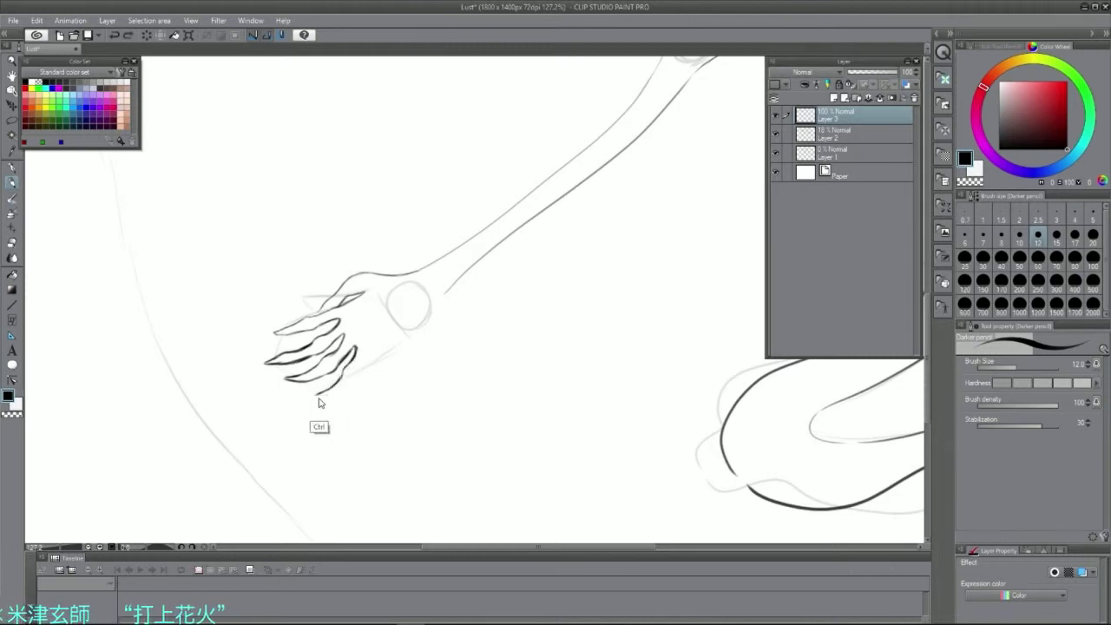
left_click_drag(317, 396, 418, 327)
key("ctrl+z")
key("ctrl+z")
- Join the palm's lower edge to the forearm and shape small bony bumps on both sides of the wrist
mouse_move(371, 360)
left_mouse_down()
mouse_move(418, 333)
mouse_move(459, 277)
left_mouse_up()
key("ctrl+z")
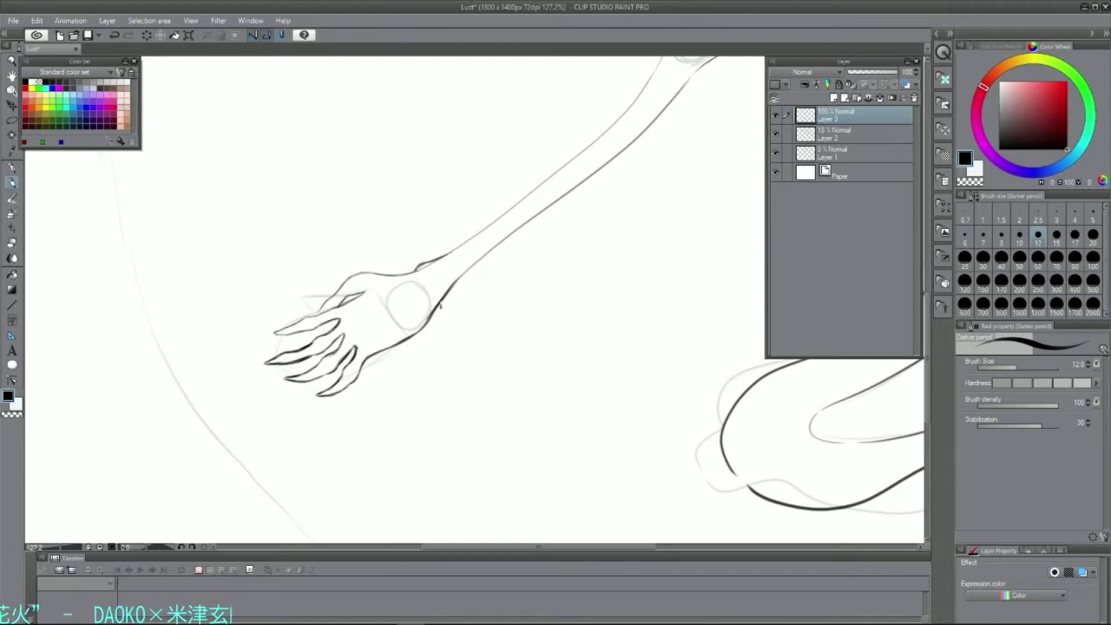
mouse_move(439, 309)
left_mouse_down()
mouse_move(465, 273)
mouse_move(424, 269)
mouse_move(445, 295)
left_mouse_up()
key("e")
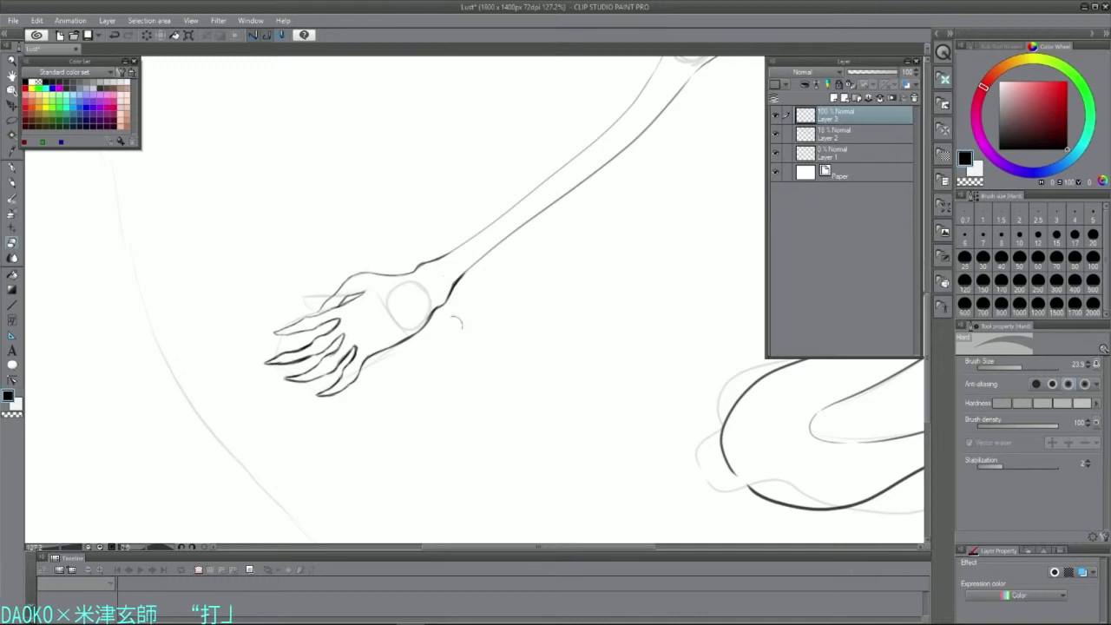
- Add small curved webbing lines and dark detail marks in the gaps between the fingers
left_click(12, 183)
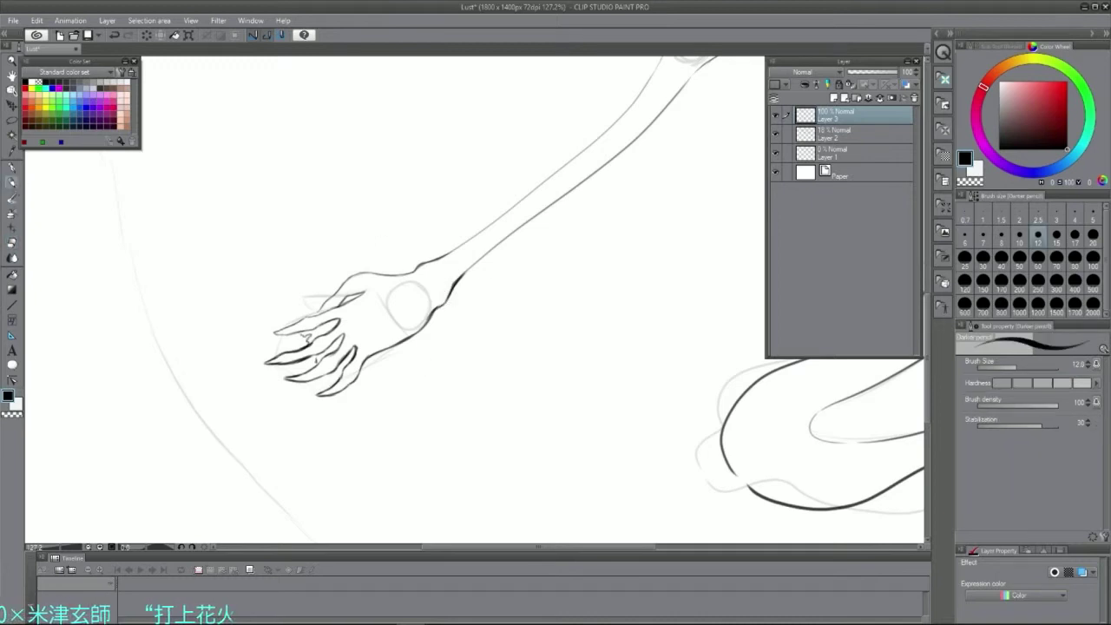
key("ctrl+z")
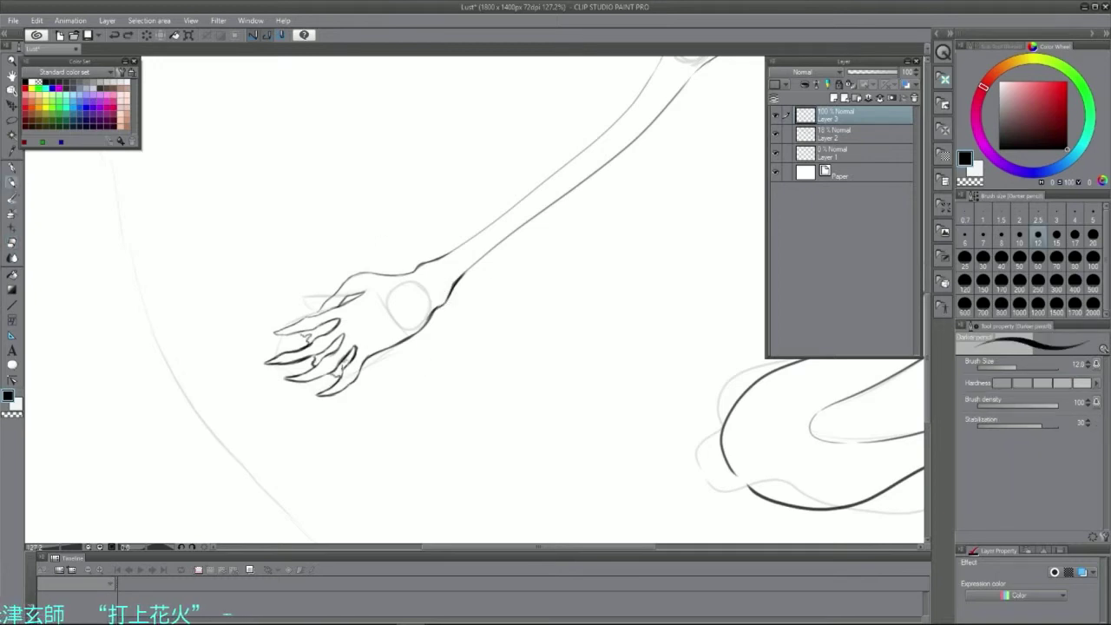
key("ctrl+z")
mouse_move(345, 368)
left_mouse_down()
mouse_move(350, 356)
mouse_move(332, 323)
left_mouse_up()
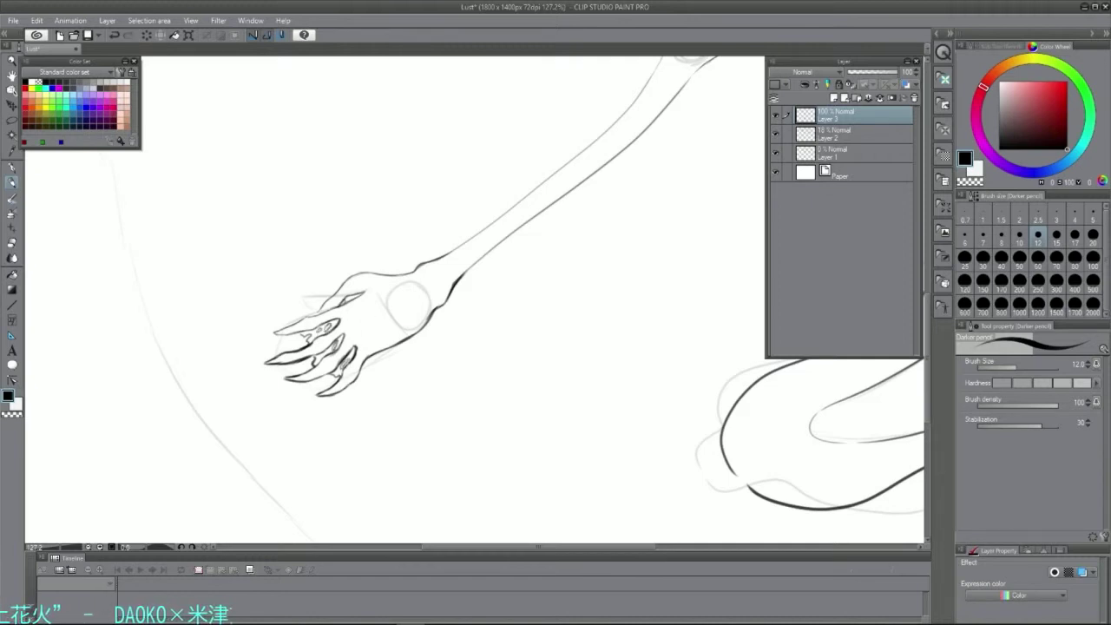
- Draw one long wavy line across the full width of the canvas above the creature, following the faded sketch
left_click_drag(538, 547, 646, 547)
left_click_drag(926, 330, 926, 223)
left_click_drag(655, 547, 518, 546)
left_click_drag(926, 278, 926, 220)
mouse_move(547, 547)
left_mouse_down()
mouse_move(509, 547)
mouse_move(558, 546)
left_mouse_up()
left_click(52, 547)
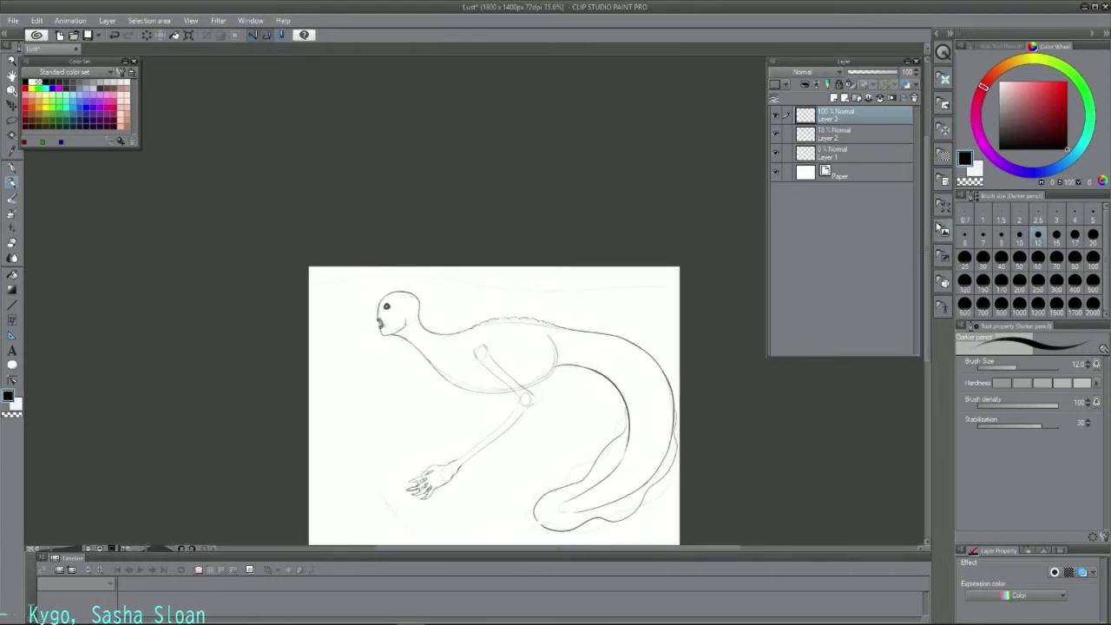
left_click_drag(926, 249, 926, 273)
mouse_move(304, 236)
left_mouse_down()
mouse_move(480, 240)
mouse_move(456, 228)
mouse_move(686, 225)
left_mouse_up()
key("ctrl+z")
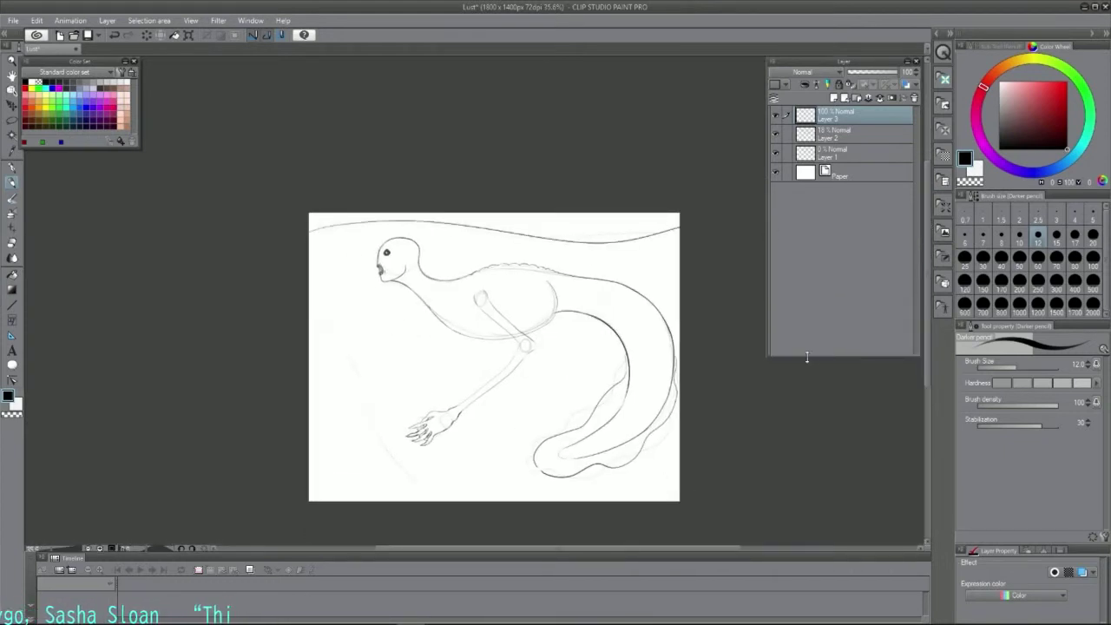
left_click(62, 547)
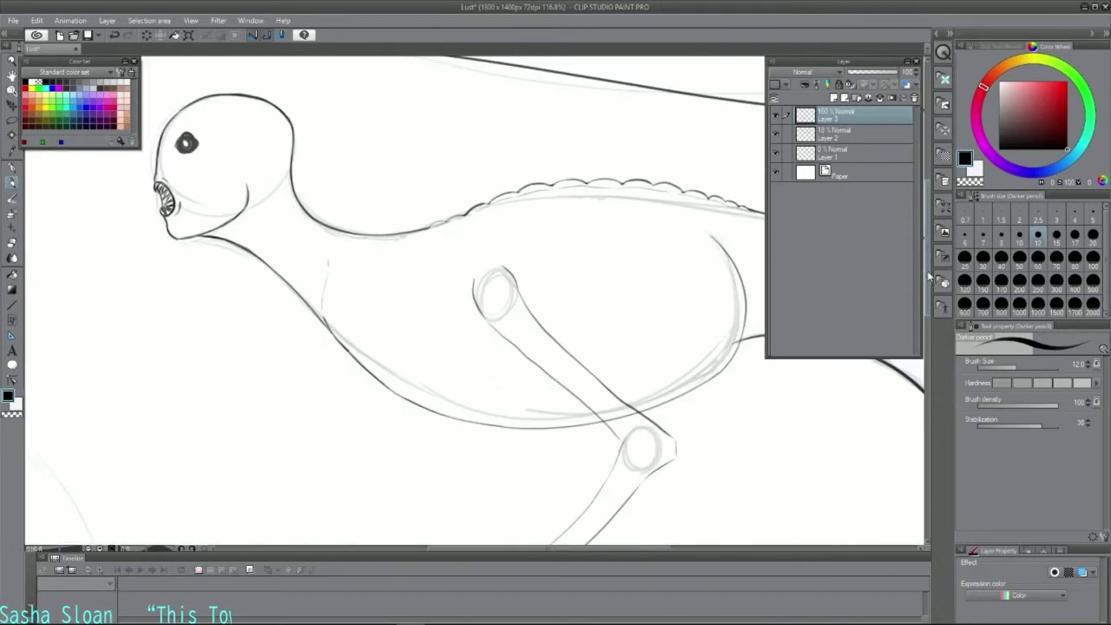
- Erase the belly line where it crosses the upper arm and the tail line's end that overlaps the body outline
left_click_drag(927, 273, 927, 220)
mouse_move(547, 547)
left_mouse_down()
mouse_move(494, 547)
mouse_move(587, 548)
left_mouse_up()
left_click_drag(927, 225, 927, 278)
key("e")
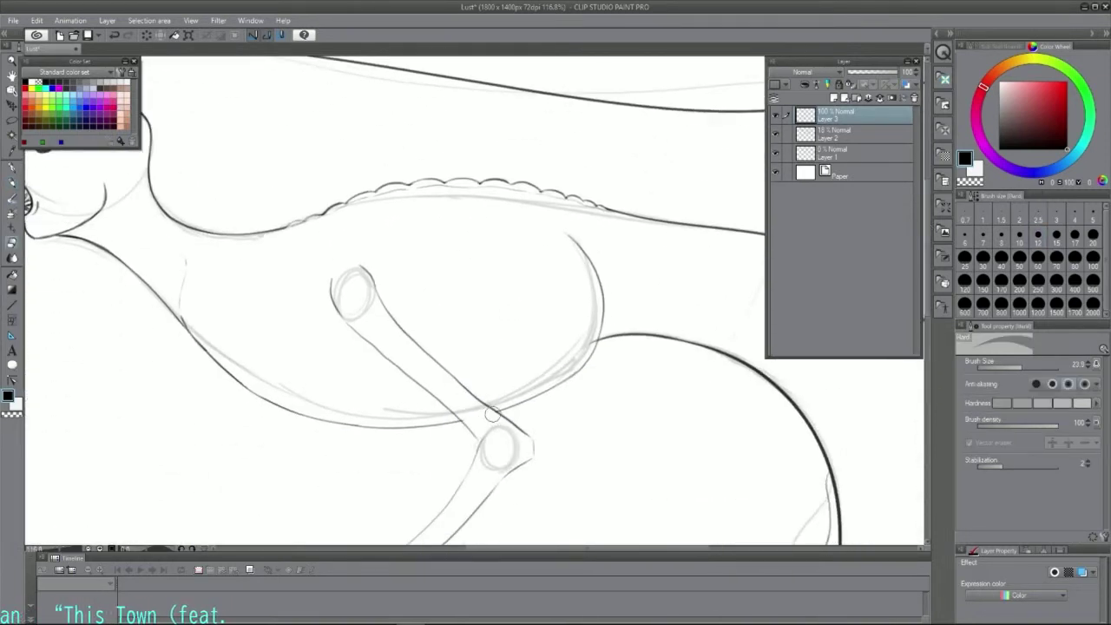
scroll(370, 466, "up", 2)
left_click_drag(926, 287, 925, 317)
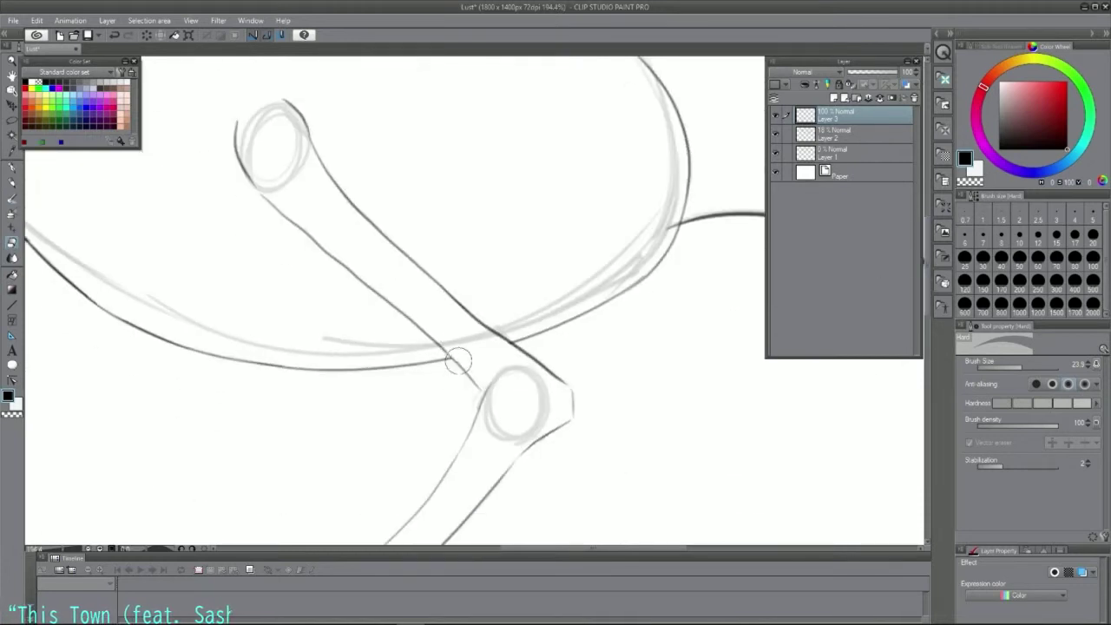
left_click_drag(457, 359, 450, 352)
key("ctrl+z")
left_click_drag(666, 229, 679, 216)
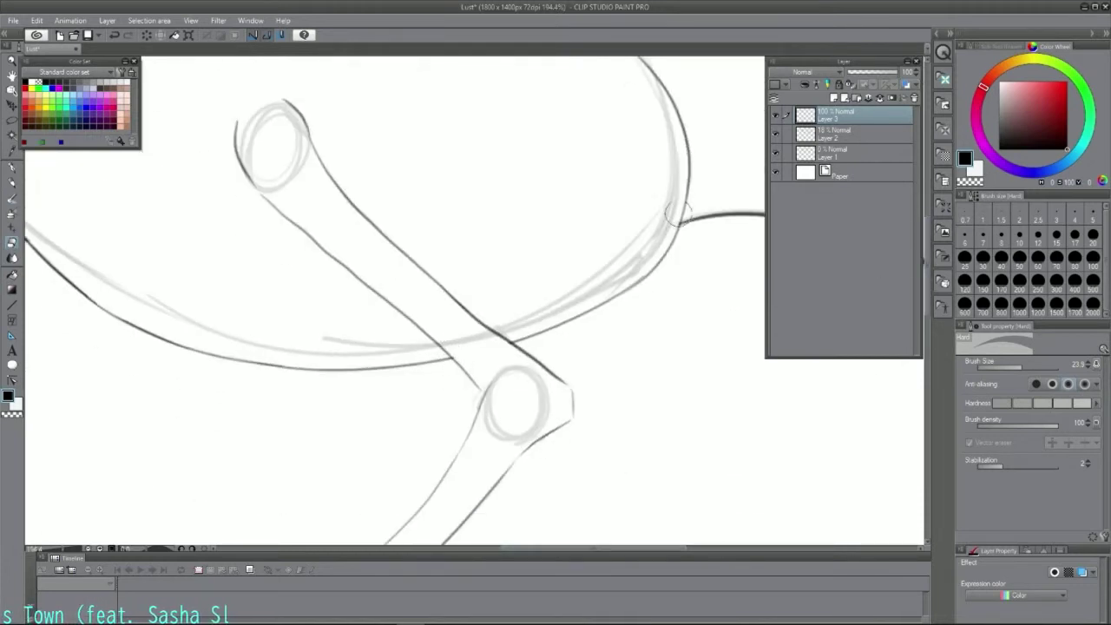
- Draw a jagged rock edge descending from the canvas's left border, past the clawed hand, to the bottom border
left_click_drag(521, 547, 441, 547)
scroll(572, 380, "down", 5)
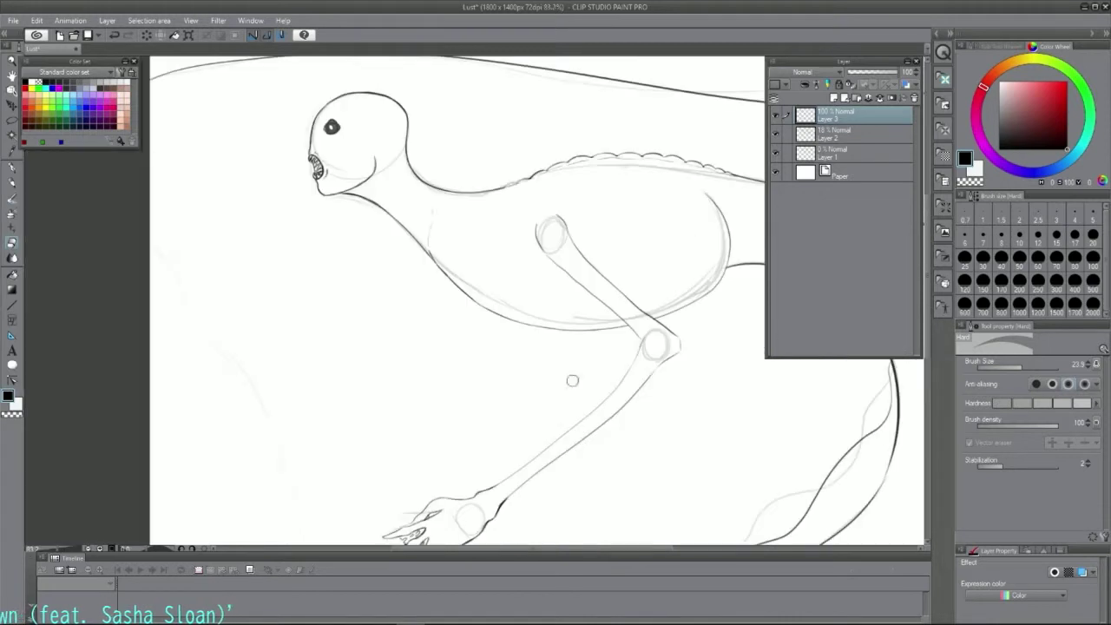
mouse_move(928, 299)
left_mouse_down()
mouse_move(929, 265)
mouse_move(927, 311)
left_mouse_up()
left_click(13, 184)
left_click_drag(157, 212, 180, 250)
key("ctrl+z")
left_click_drag(149, 208, 184, 262)
key("ctrl+z")
mouse_move(149, 211)
left_mouse_down()
mouse_move(232, 315)
mouse_move(345, 508)
mouse_move(373, 531)
left_mouse_up()
scroll(555, 299, "down", 4)
left_click_drag(373, 323, 570, 502)
scroll(570, 502, "up", 3)
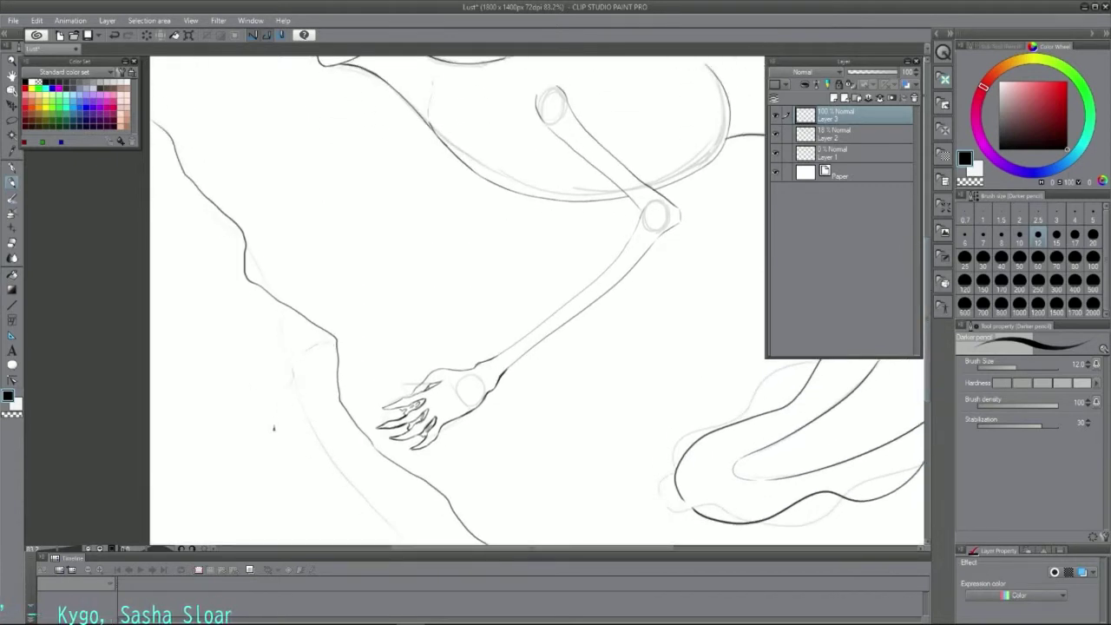
- Add light crack marks and thin contour lines across the surface of the rock slope
scroll(536, 478, "down", 3)
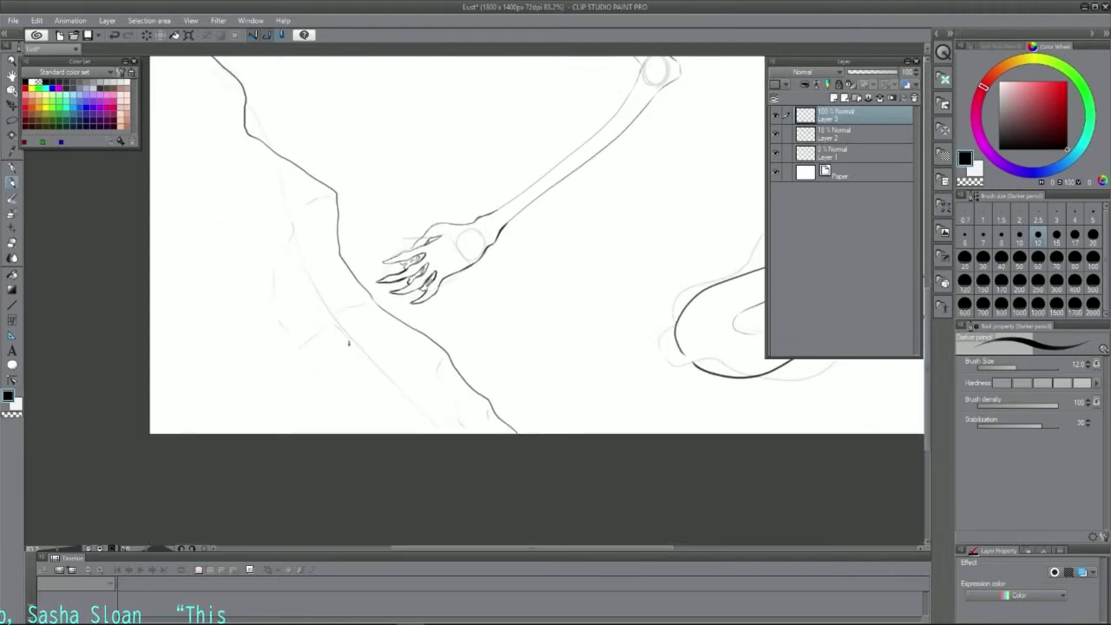
key("ctrl+z")
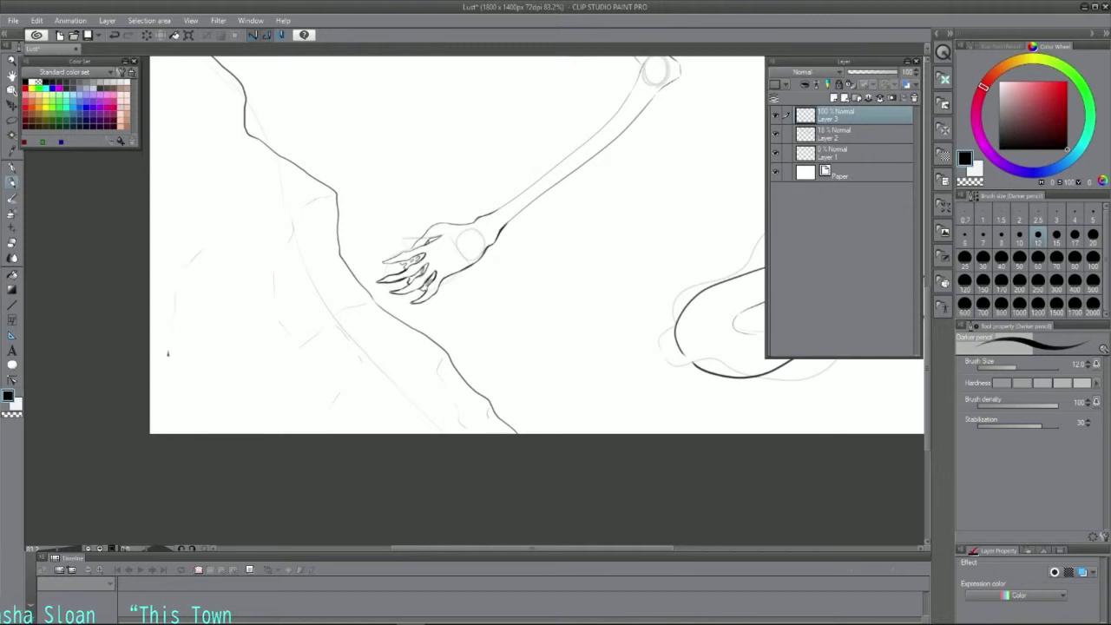
scroll(537, 304, "up", 3)
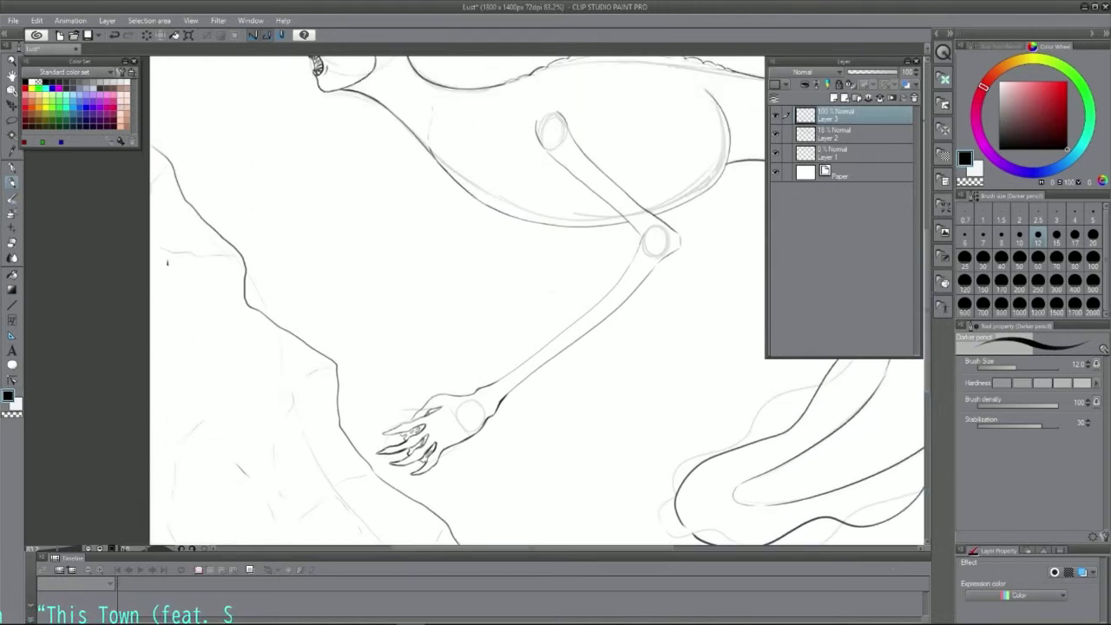
scroll(931, 309, "up", 3)
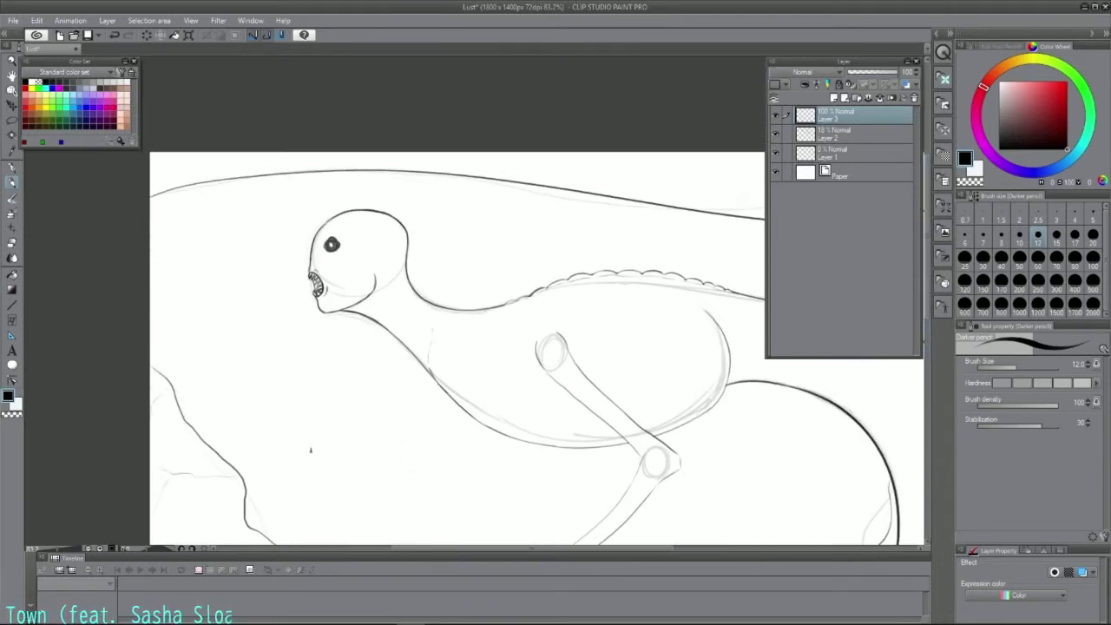
- Draw the base and wavy lower edge of a curved horn sweeping back from above the creature's eye
left_click(67, 548)
left_click_drag(927, 202, 928, 185)
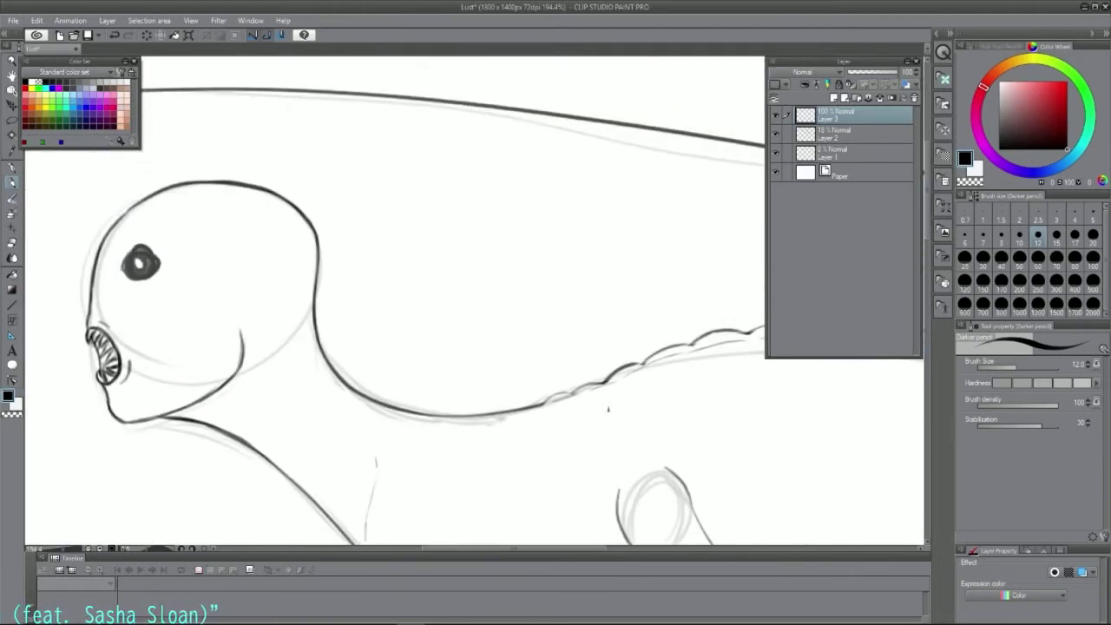
left_click_drag(519, 548, 458, 548)
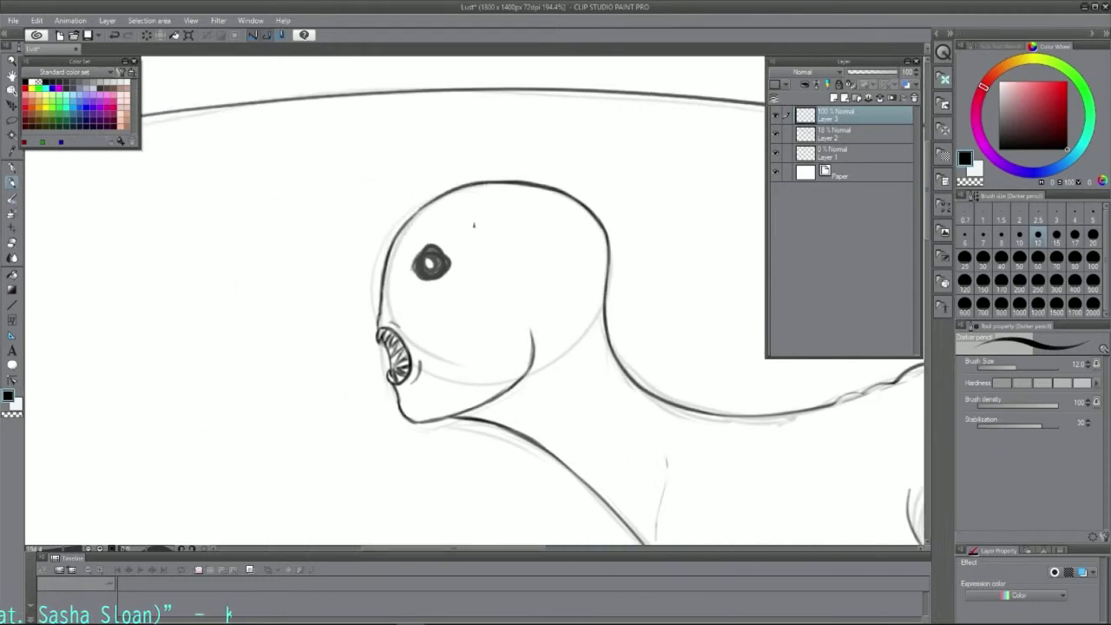
key("ctrl+z")
mouse_move(472, 219)
left_mouse_down()
mouse_move(507, 229)
mouse_move(764, 219)
left_mouse_up()
key("ctrl+z")
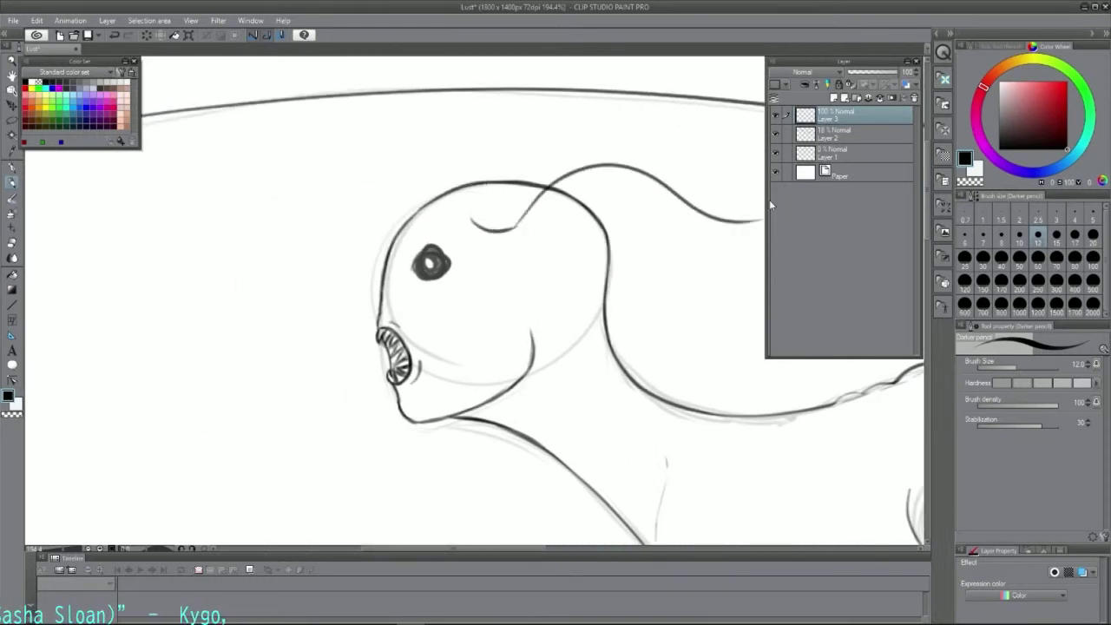
left_click_drag(442, 547, 489, 548)
key("ctrl+z")
mouse_move(290, 227)
left_mouse_down()
mouse_move(516, 260)
mouse_move(595, 211)
left_mouse_up()
key("ctrl+z")
mouse_move(245, 217)
left_mouse_down()
mouse_move(535, 231)
mouse_move(438, 170)
left_mouse_up()
key("ctrl+z")
mouse_move(244, 218)
left_mouse_down()
mouse_move(276, 178)
mouse_move(457, 178)
left_mouse_up()
key("ctrl+z")
key("ctrl+z")
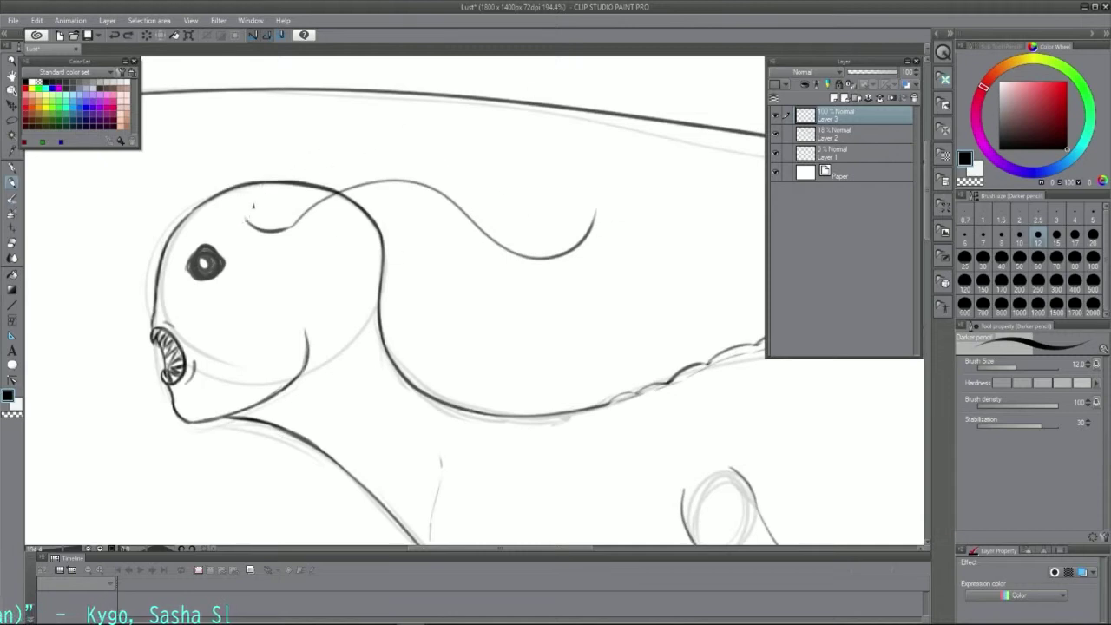
mouse_move(245, 220)
left_mouse_down()
mouse_move(499, 131)
mouse_move(484, 147)
mouse_move(275, 161)
mouse_move(443, 153)
mouse_move(505, 220)
left_mouse_up()
key("ctrl+z")
key("ctrl+z")
key("ctrl+z")
key("ctrl+z")
mouse_move(445, 154)
left_mouse_down()
mouse_move(521, 221)
mouse_move(510, 211)
left_mouse_up()
key("ctrl+z")
key("ctrl+z")
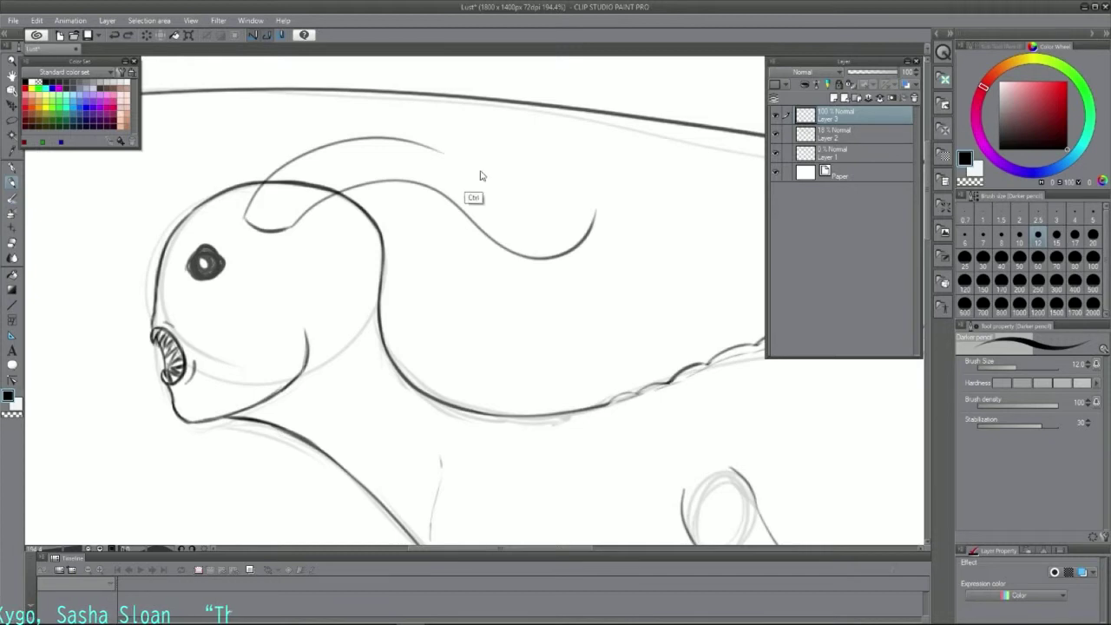
key("ctrl+z")
key("ctrl+z")
- Draw the horn's upper edge arching back over the head and meeting the lower edge in a pointed tip
mouse_move(245, 220)
left_mouse_down()
mouse_move(493, 141)
mouse_move(586, 230)
left_mouse_up()
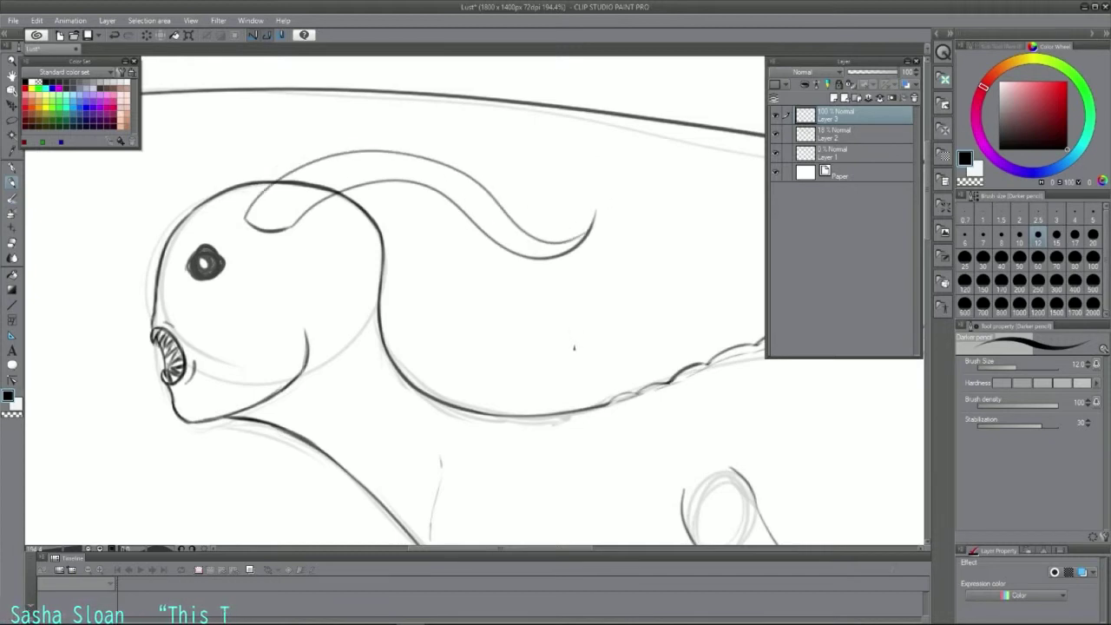
key("ctrl+z")
key("ctrl+z")
mouse_move(244, 220)
left_mouse_down()
mouse_move(462, 150)
mouse_move(579, 232)
left_mouse_up()
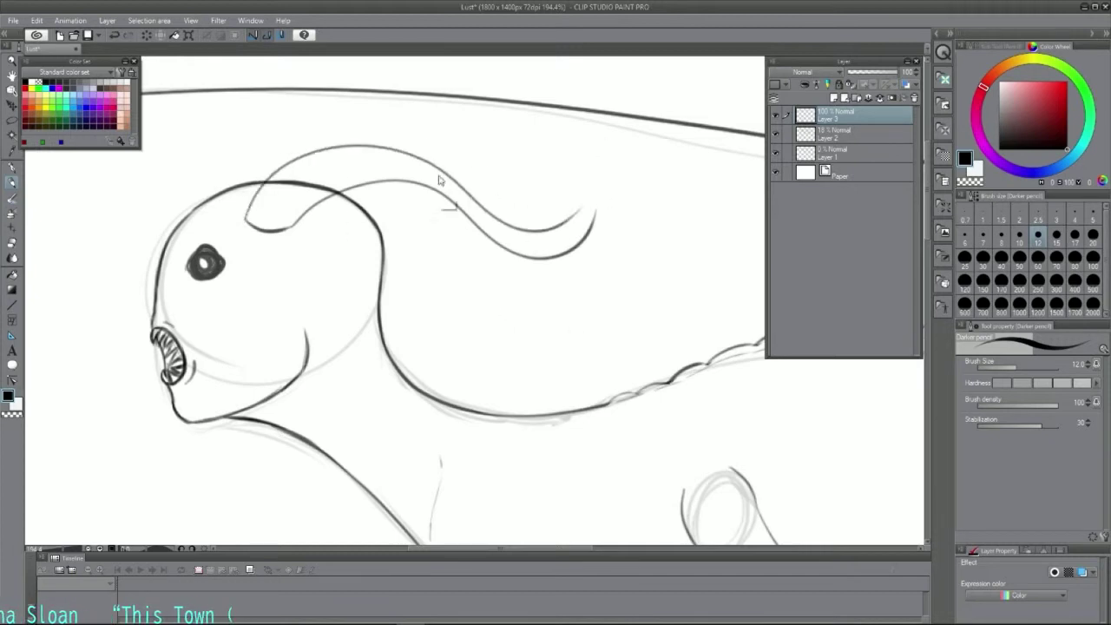
key("ctrl+z")
mouse_move(244, 220)
left_mouse_down()
mouse_move(564, 247)
mouse_move(586, 238)
left_mouse_up()
key("ctrl+z")
- Erase the head outline inside the horn and draw the front edge of a second horn behind it
left_click(13, 242)
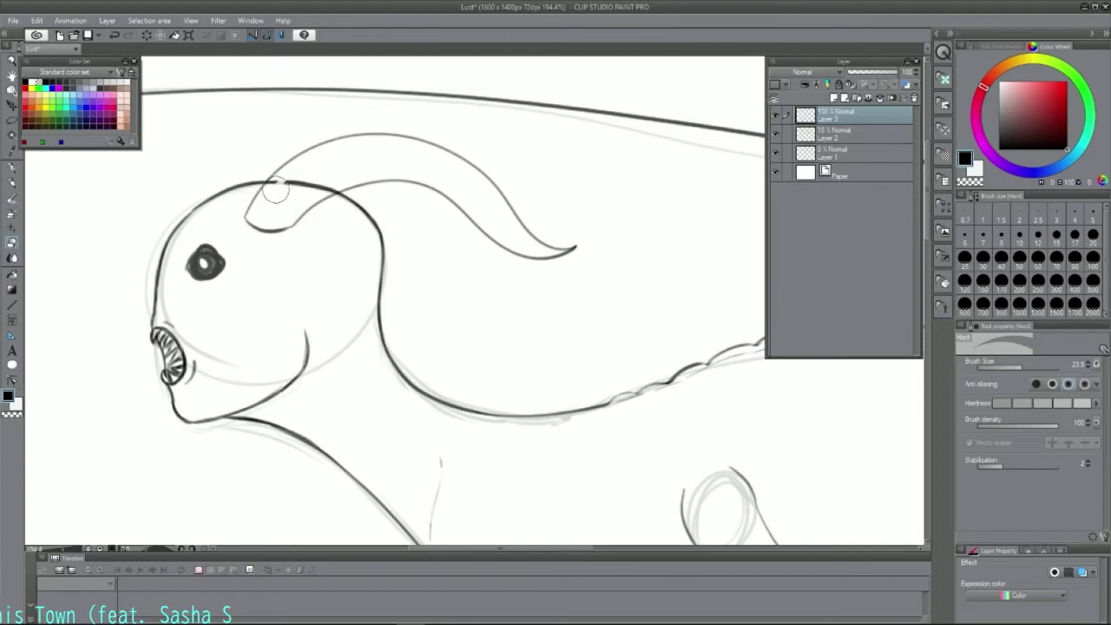
mouse_move(276, 193)
left_mouse_down()
mouse_move(271, 184)
mouse_move(345, 180)
left_mouse_up()
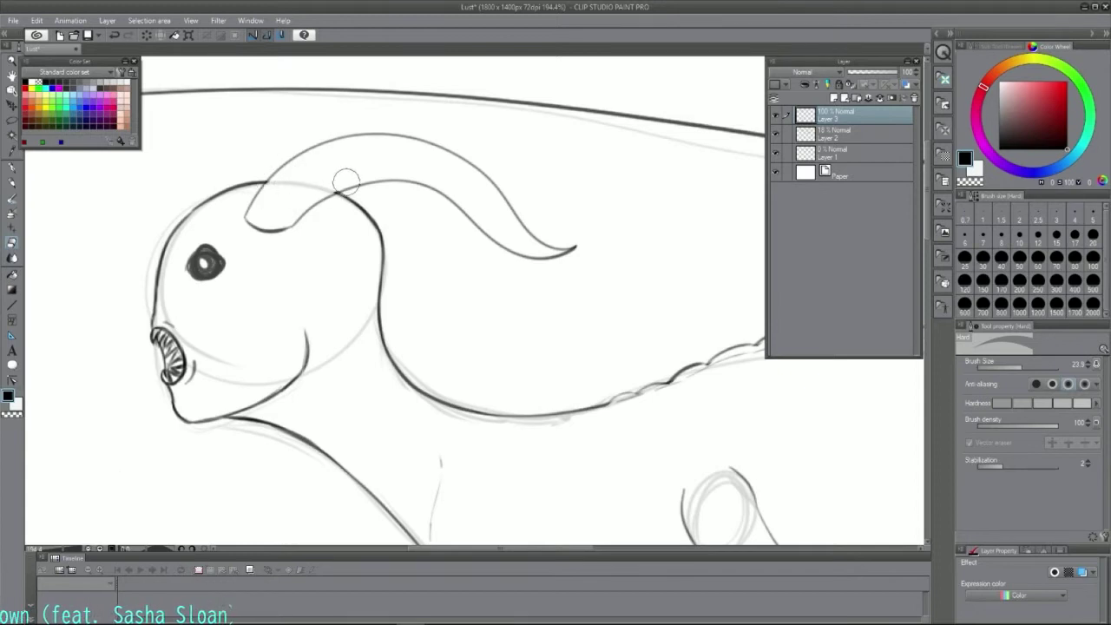
left_click(12, 183)
mouse_move(251, 183)
left_mouse_down()
mouse_move(464, 181)
mouse_move(373, 134)
left_mouse_up()
key("ctrl+z")
key("ctrl+z")
key("ctrl+z")
mouse_move(249, 184)
left_mouse_down()
mouse_move(317, 132)
mouse_move(364, 133)
left_mouse_up()
key("ctrl+z")
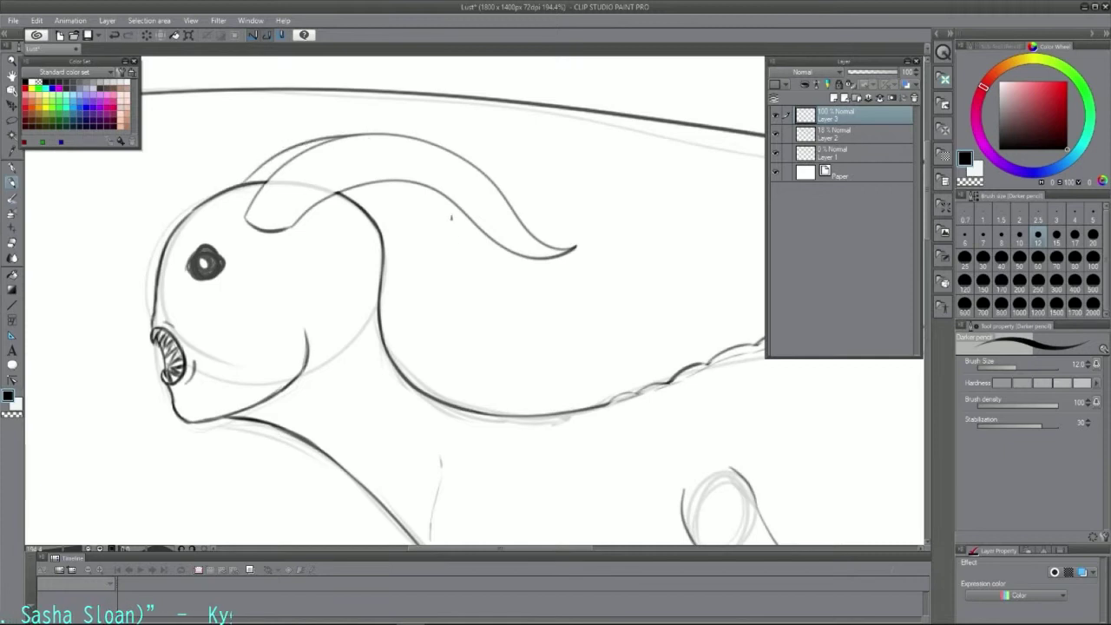
left_click_drag(420, 185, 455, 222)
key("ctrl+z")
left_click_drag(450, 217, 483, 261)
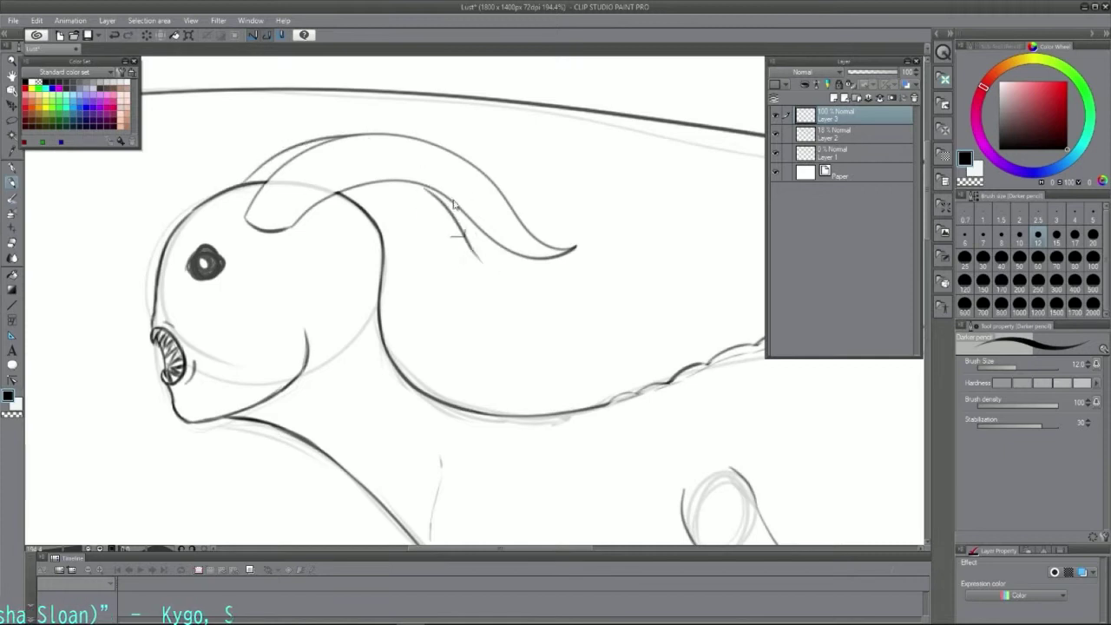
key("ctrl+z")
mouse_move(432, 193)
left_mouse_down()
mouse_move(501, 249)
mouse_move(531, 236)
left_mouse_up()
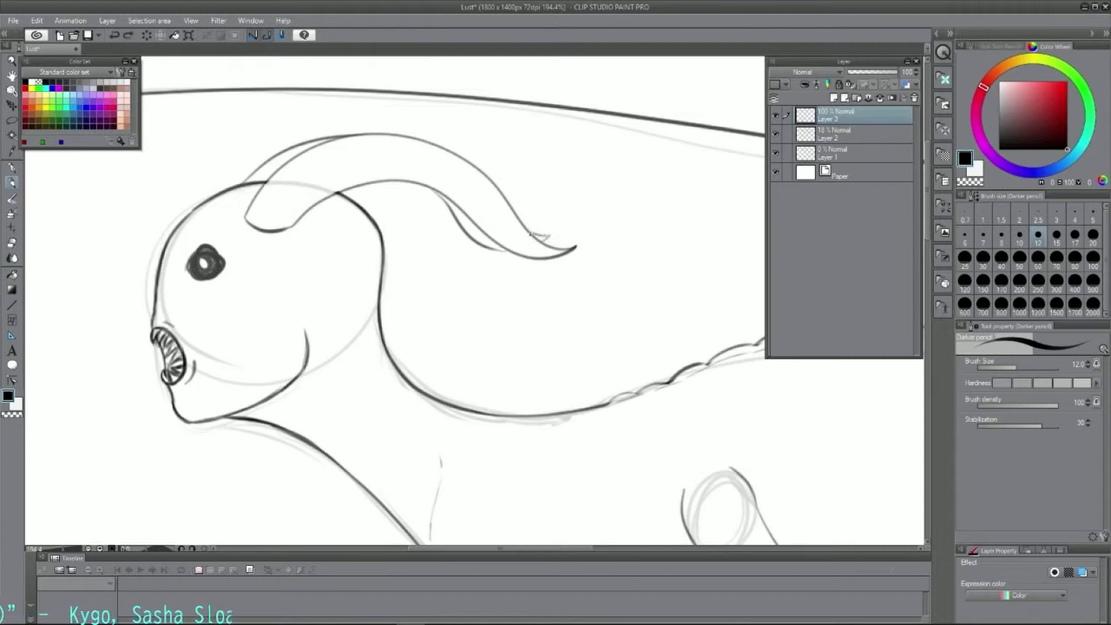
key("ctrl+z")
left_click_drag(436, 192, 497, 245)
key("ctrl+z")
key("ctrl+z")
key("ctrl+z")
key("ctrl+z")
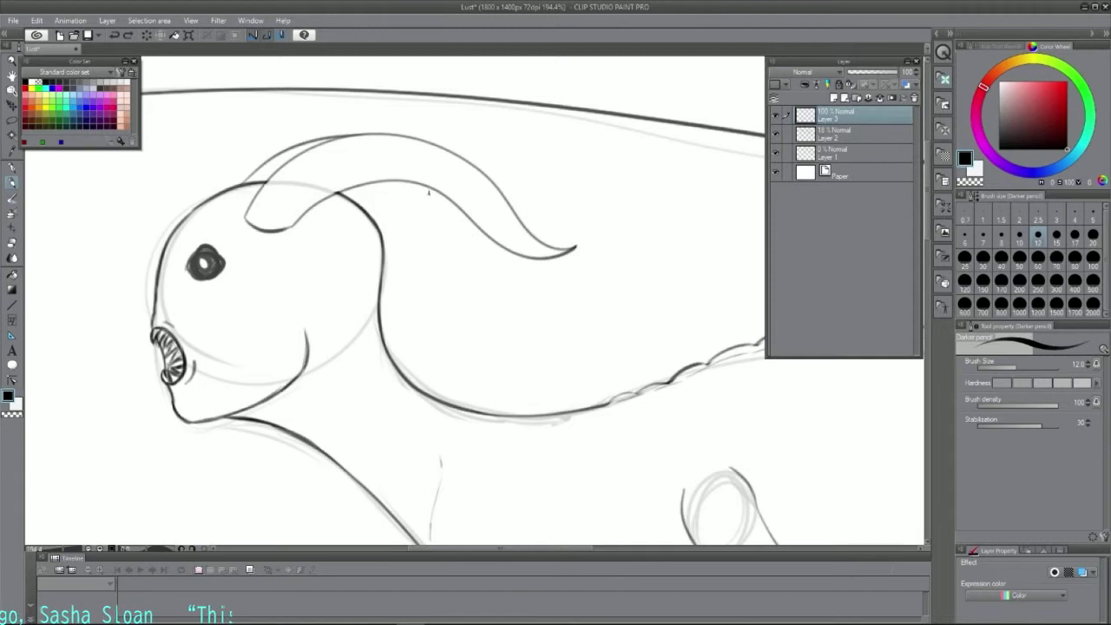
- Draw the far horn's lower edge and small tip, and add short ridge marks along both horns' upper edges
mouse_move(437, 194)
left_mouse_down()
mouse_move(446, 217)
mouse_move(491, 242)
left_mouse_up()
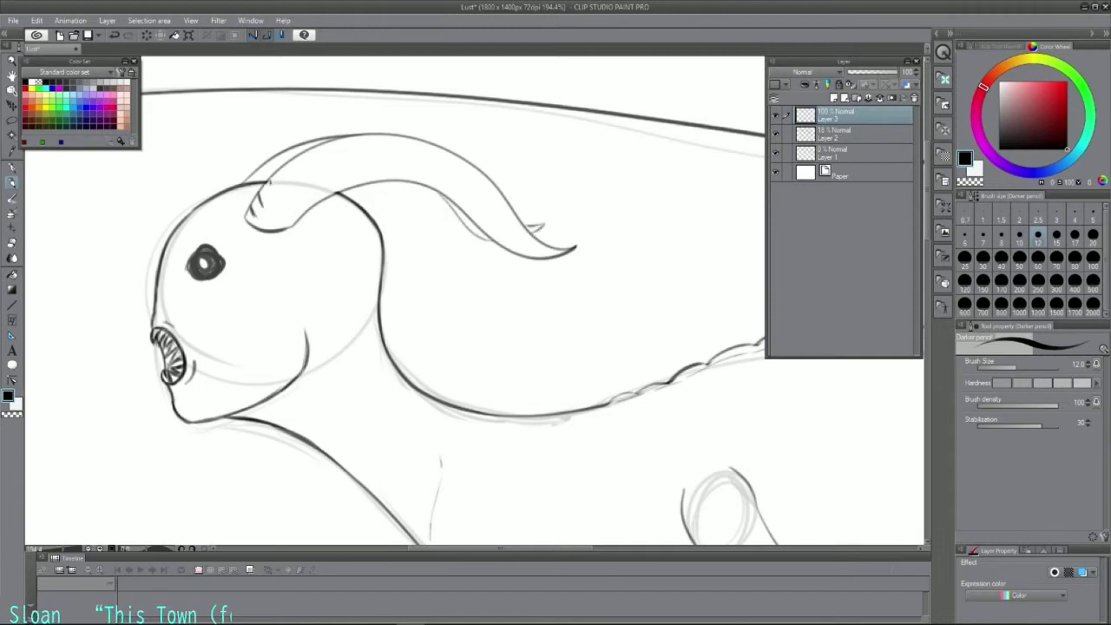
left_click_drag(284, 166, 280, 186)
left_click_drag(299, 157, 294, 176)
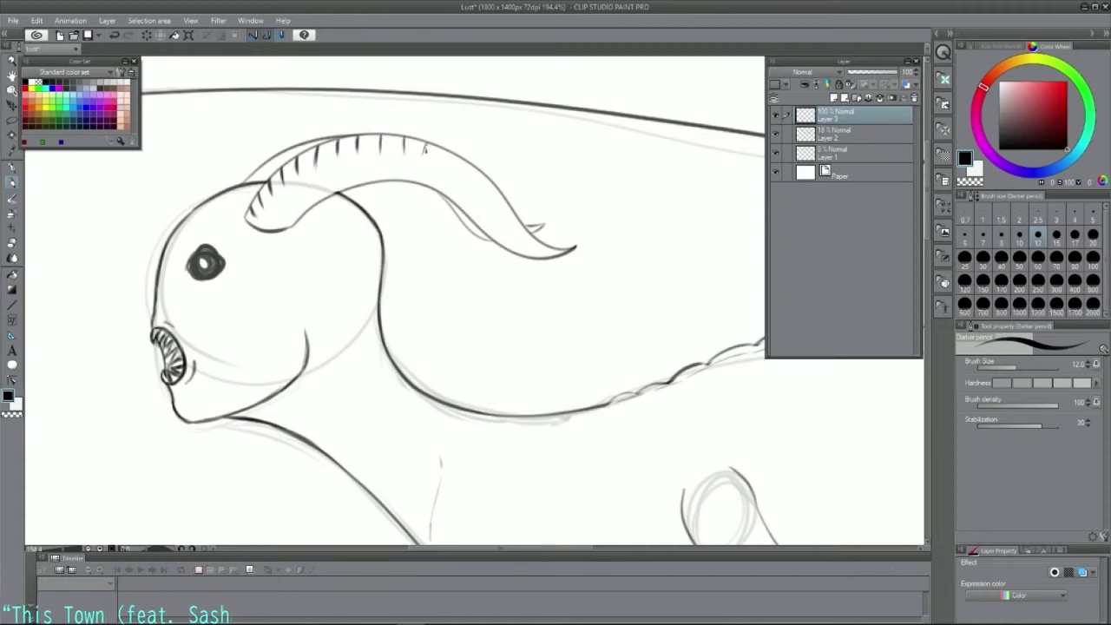
left_click_drag(460, 159, 468, 175)
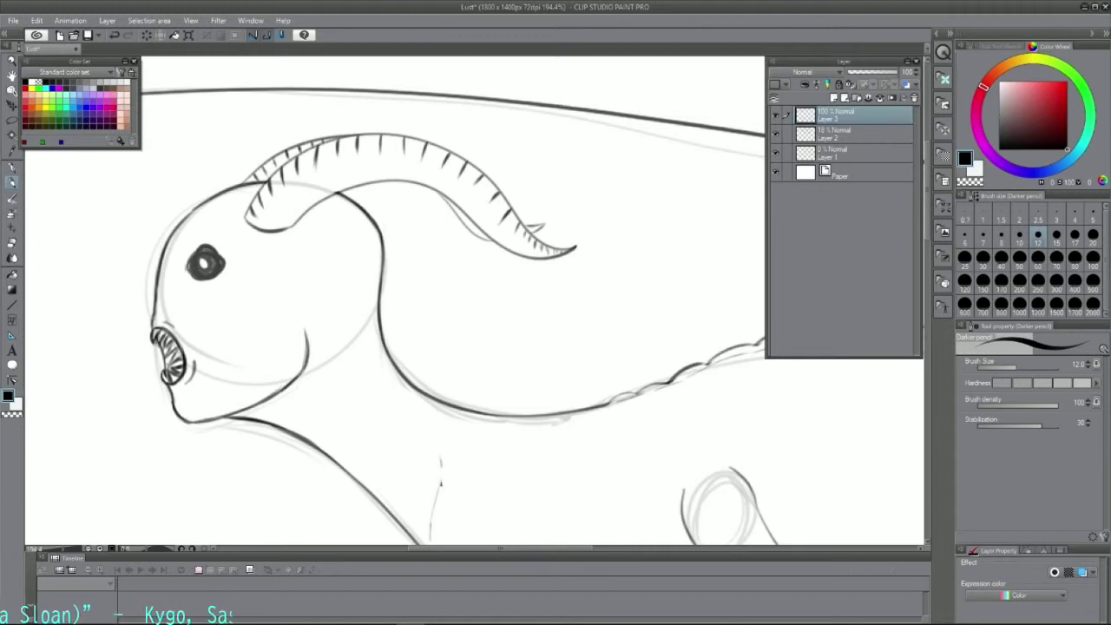
- Clean up the near horn's base and add short curved skin marks around it
left_click(14, 245)
mouse_move(287, 222)
left_mouse_down()
mouse_move(248, 226)
mouse_move(276, 233)
mouse_move(309, 215)
left_mouse_up()
left_click(15, 180)
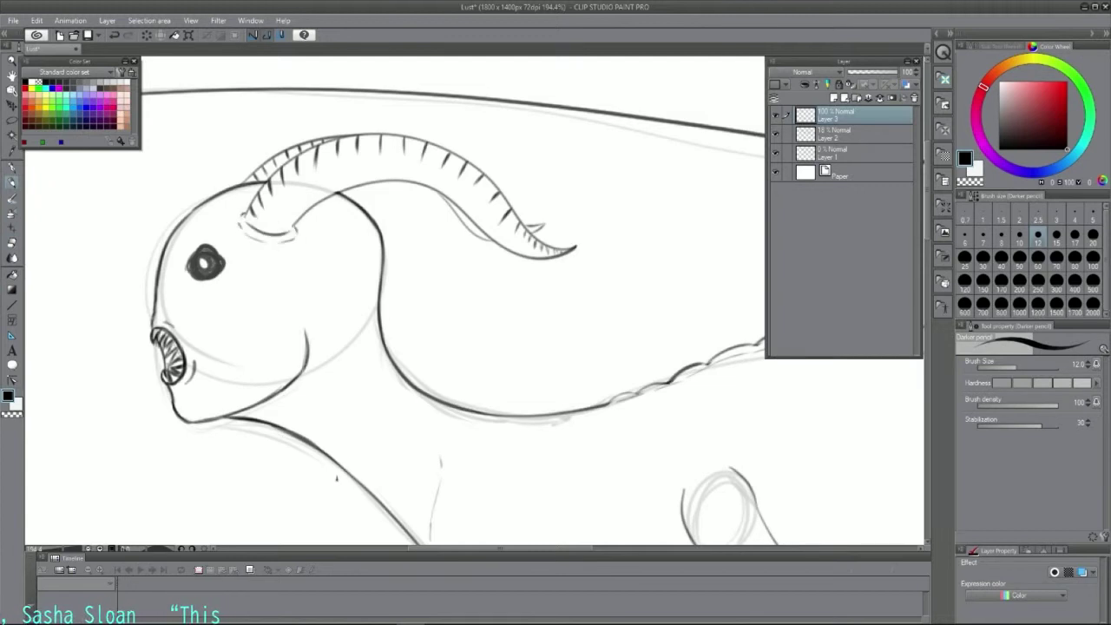
- Draw a tiny mermaid with an oval head, slim body and forked tail over the wavy line ahead of the creature
left_click_drag(466, 549, 403, 548)
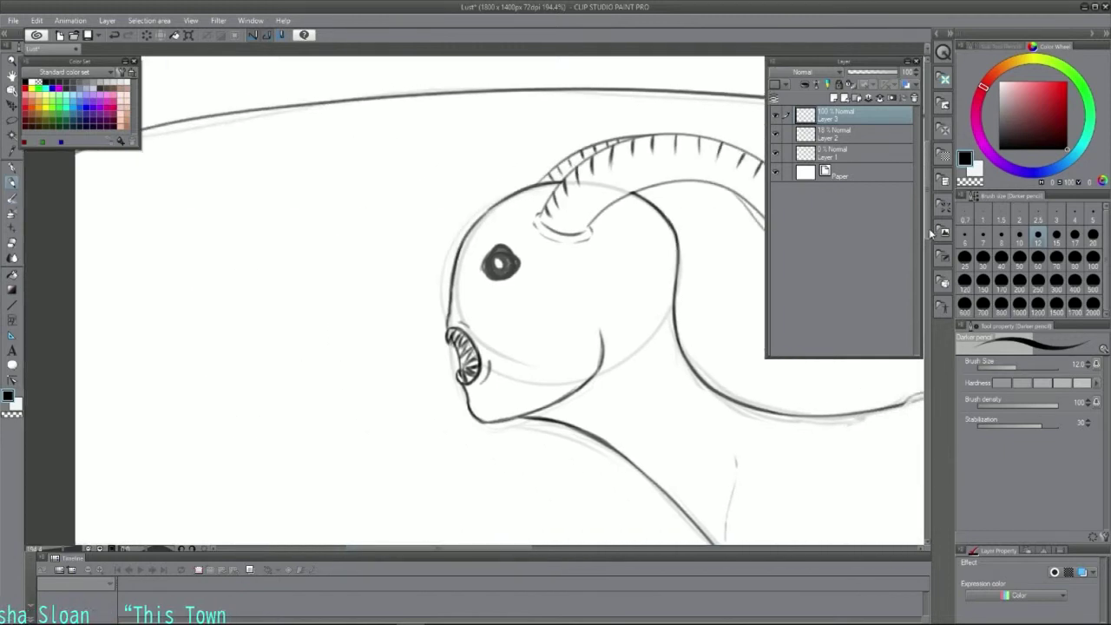
left_click_drag(929, 213, 931, 197)
key("ctrl+z")
mouse_move(279, 157)
left_mouse_down()
mouse_move(309, 204)
mouse_move(290, 163)
mouse_move(325, 232)
mouse_move(347, 240)
mouse_move(319, 233)
mouse_move(331, 249)
mouse_move(349, 228)
left_mouse_up()
key("ctrl+z")
key("ctrl+z")
key("ctrl+z")
key("ctrl+z")
key("ctrl+z")
key("ctrl+z")
mouse_move(288, 208)
left_mouse_down()
mouse_move(301, 203)
mouse_move(296, 191)
left_mouse_up()
key("ctrl+z")
key("ctrl+z")
key("ctrl+z")
key("ctrl+z")
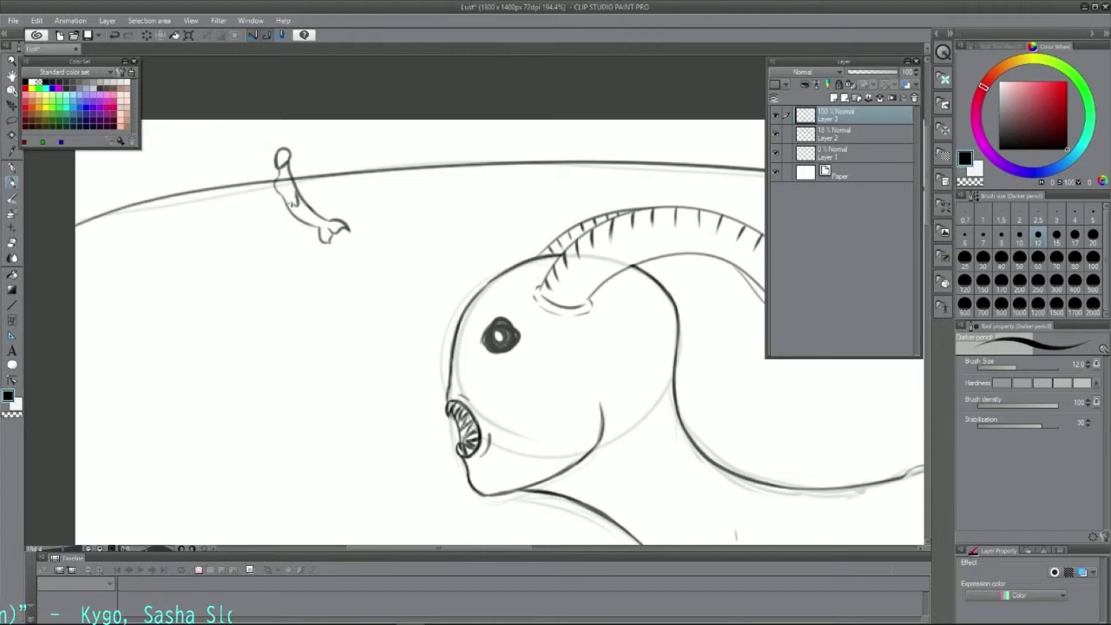
- Give the tiny mermaid long solid black hair falling down her back
left_click_drag(288, 151, 293, 177)
key("ctrl+z")
key("ctrl+z")
key("ctrl+z")
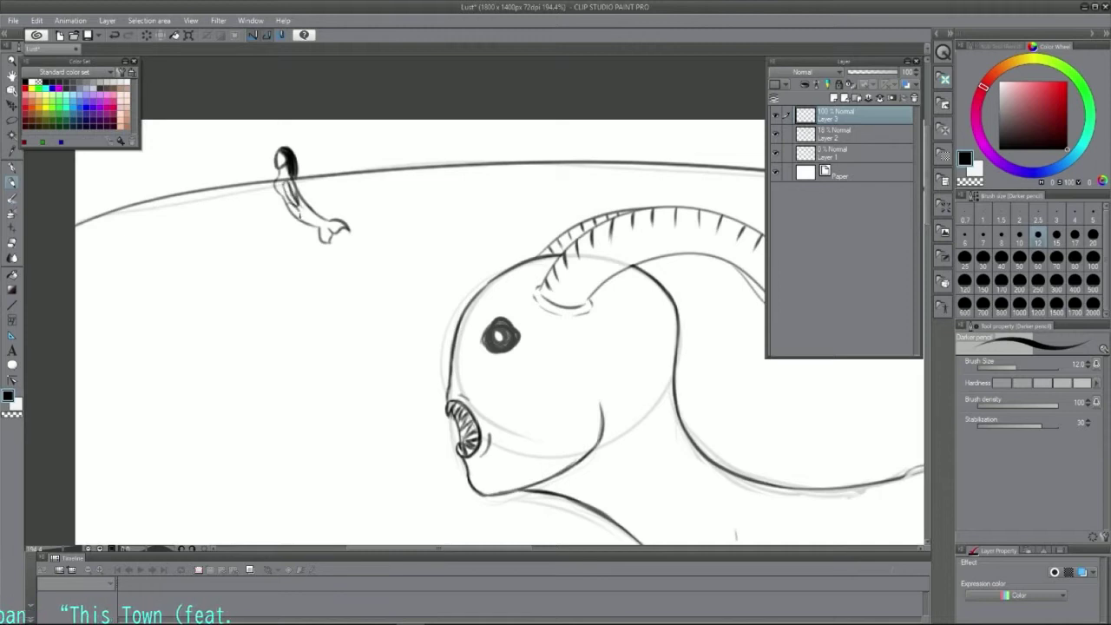
- Clean up the tiny mermaid's torso and hip lines, redrawing her upper body and adding a small facial detail
key("e")
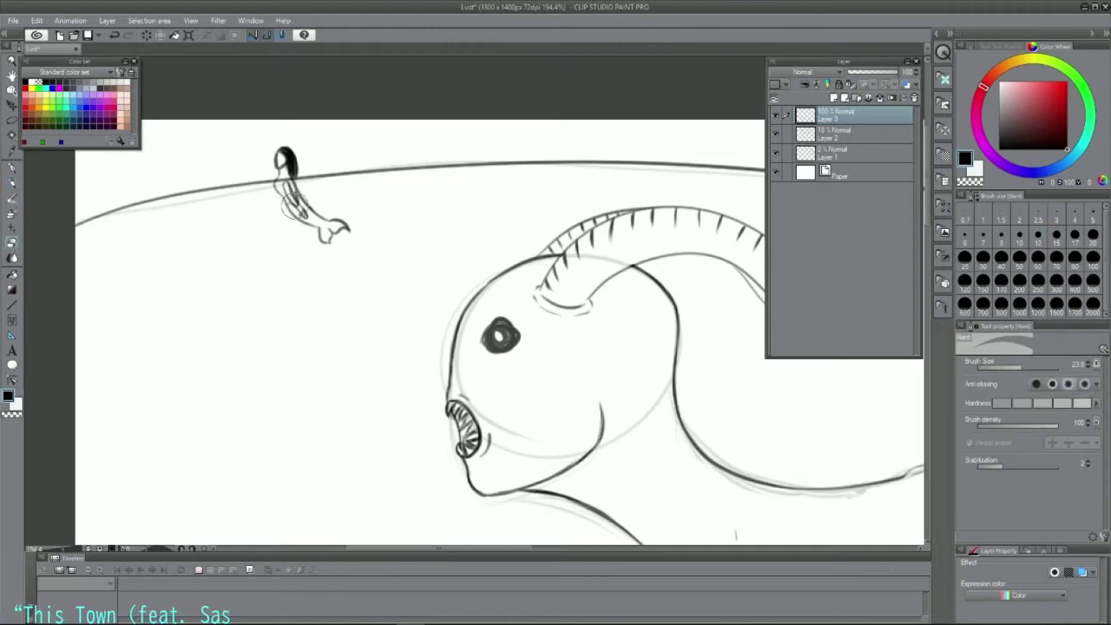
key("ctrl+z")
key("ctrl+z")
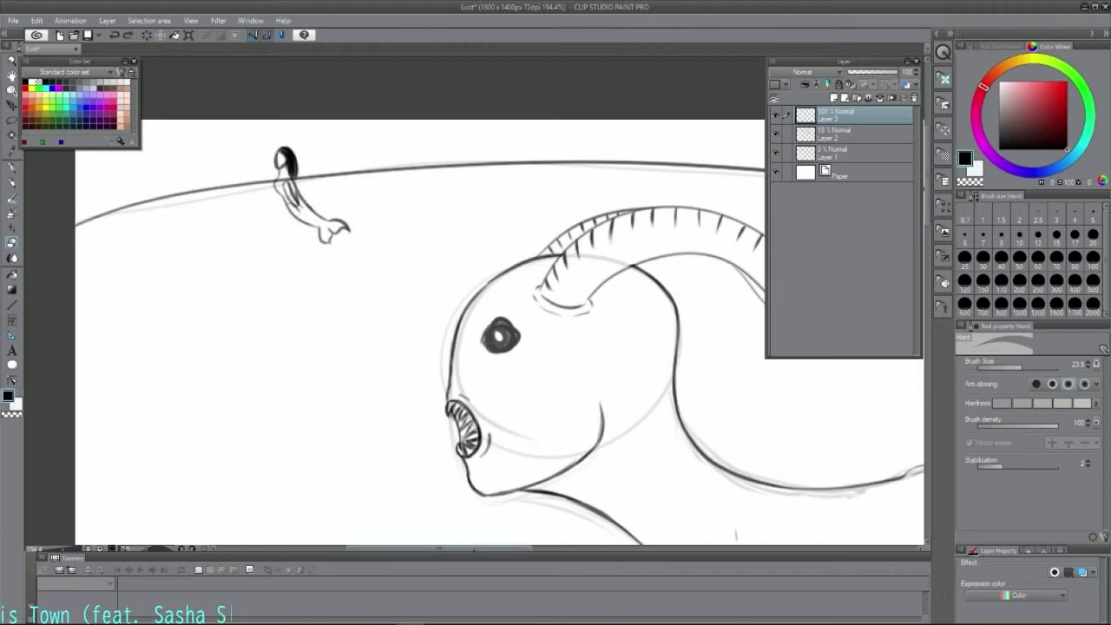
key("p")
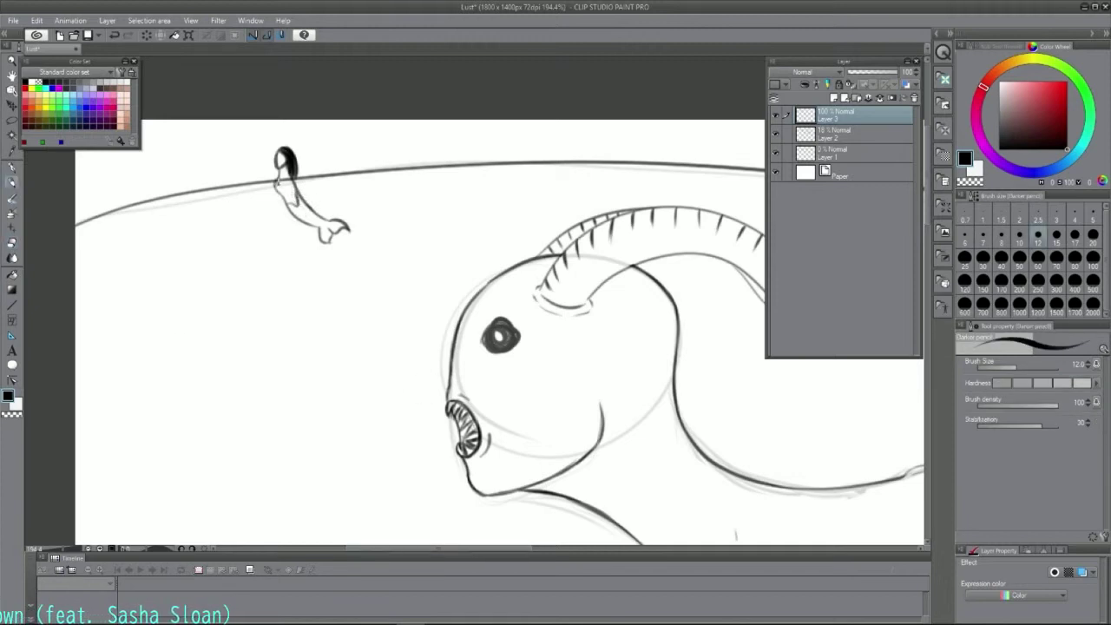
key("e")
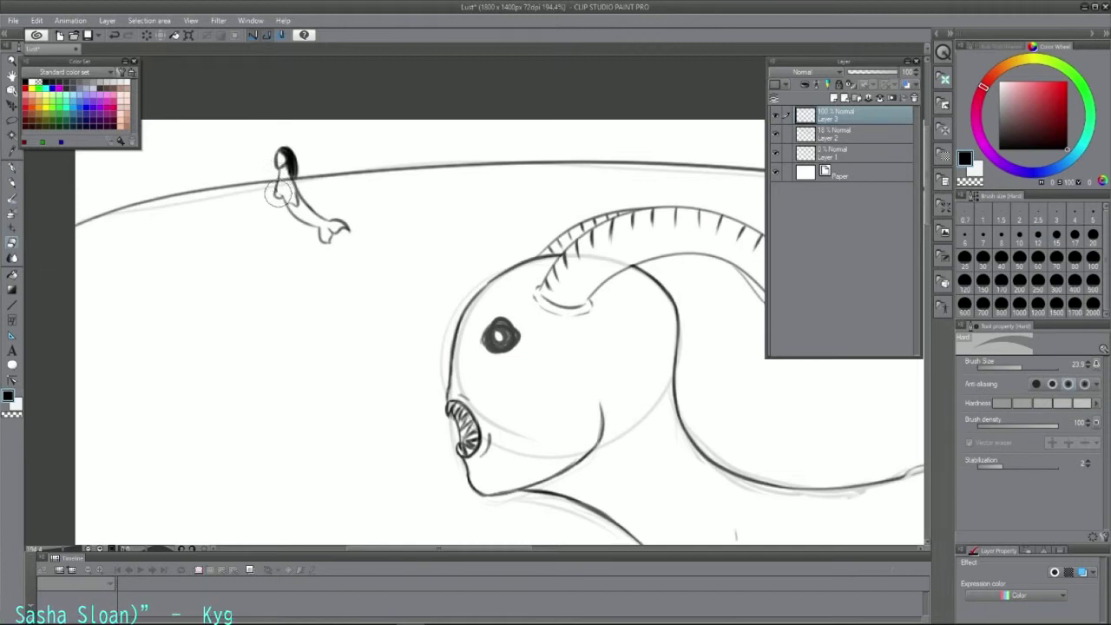
key("p")
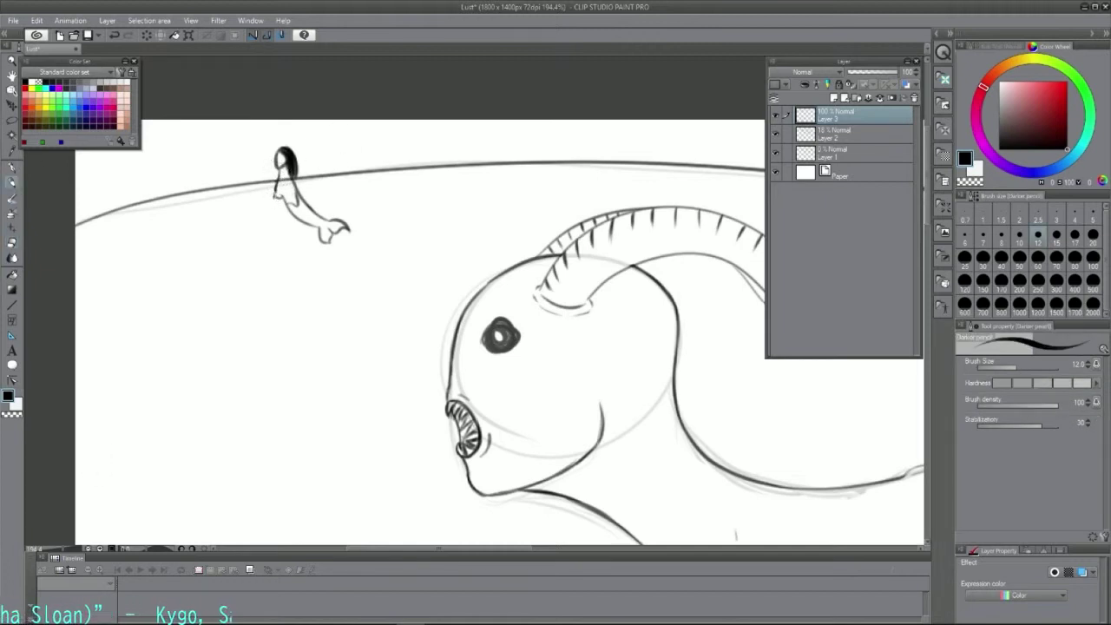
key("e")
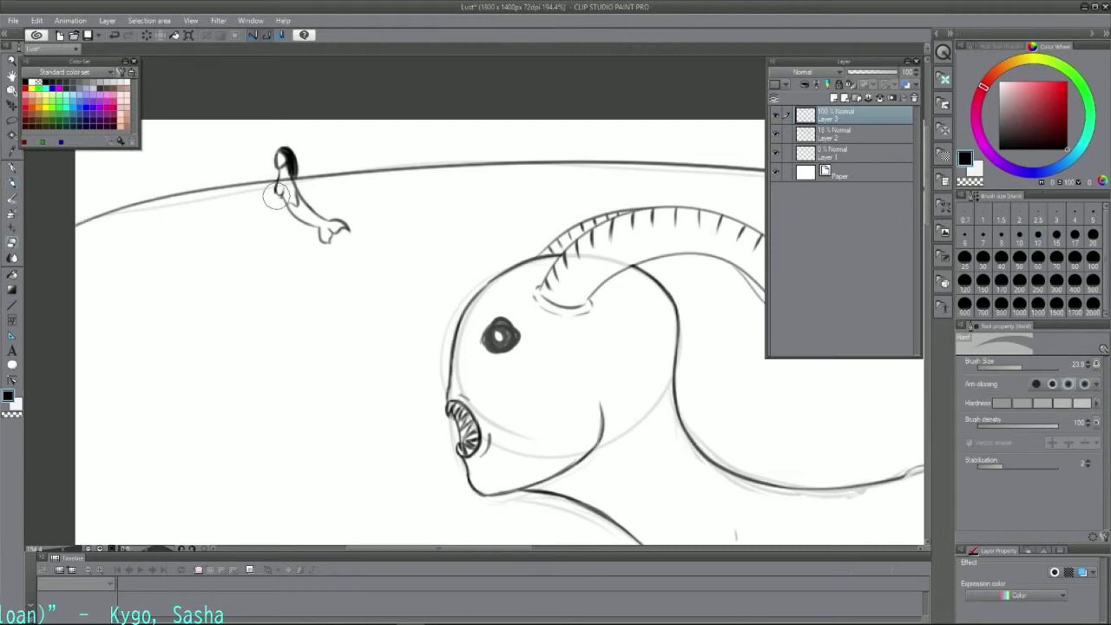
key("p")
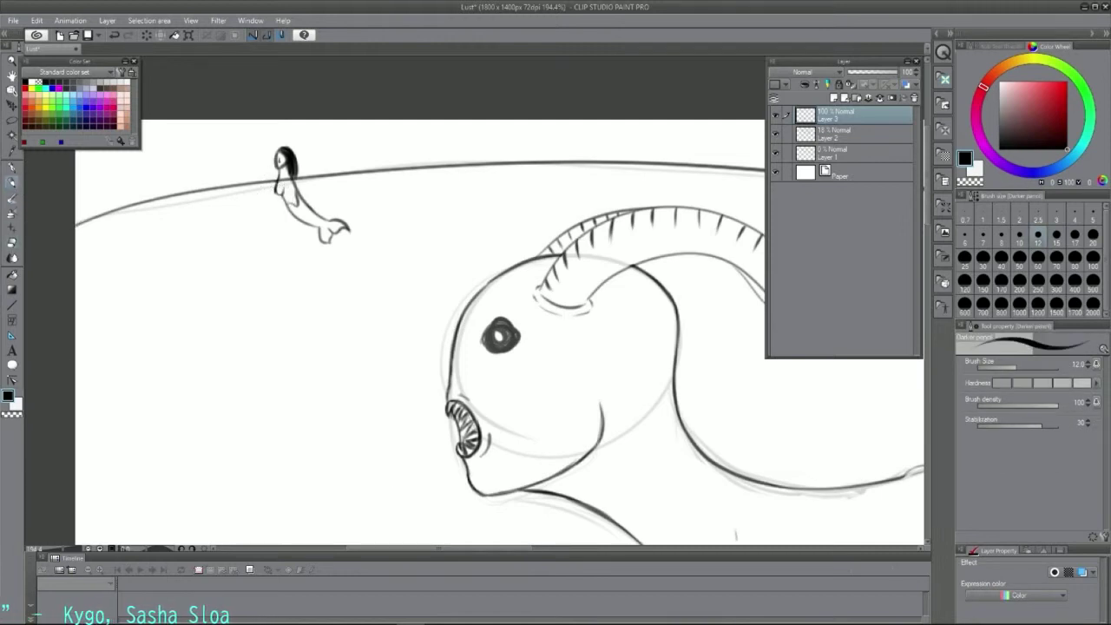
- Draw a curved lure stalk connecting the mermaid's back to the creature's forehead
key("ctrl+z")
left_click_drag(296, 183, 484, 294)
left_click(14, 243)
- Lasso the creature's near arm without its hand and duplicate the lines onto a new layer
left_click_drag(927, 203, 930, 336)
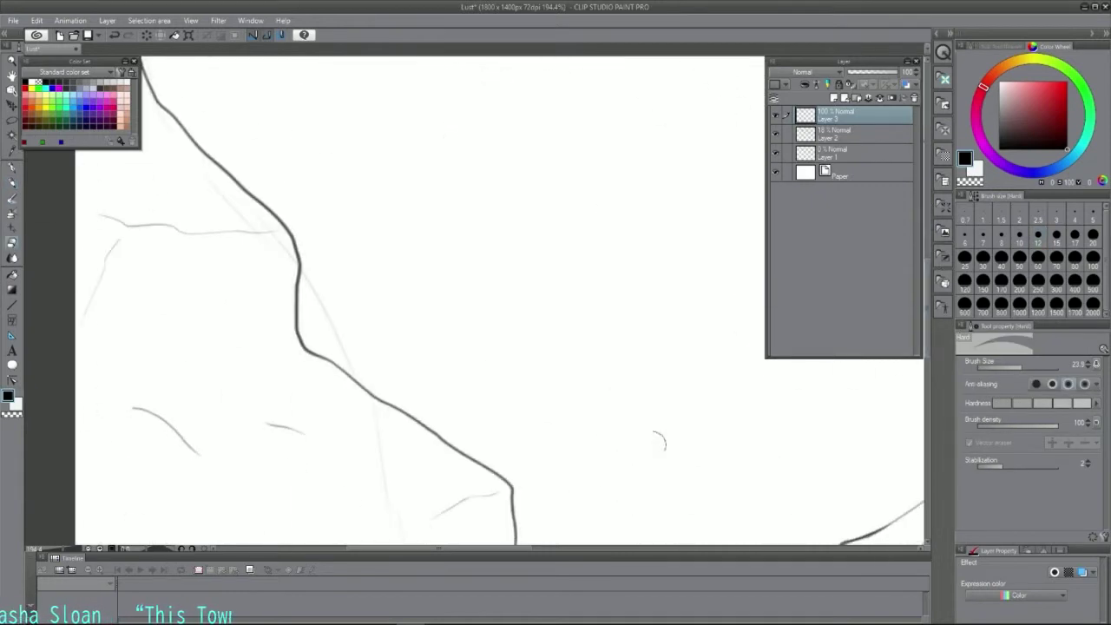
left_click_drag(451, 548, 610, 547)
left_click_drag(927, 309, 922, 260)
left_click_drag(569, 548, 528, 548)
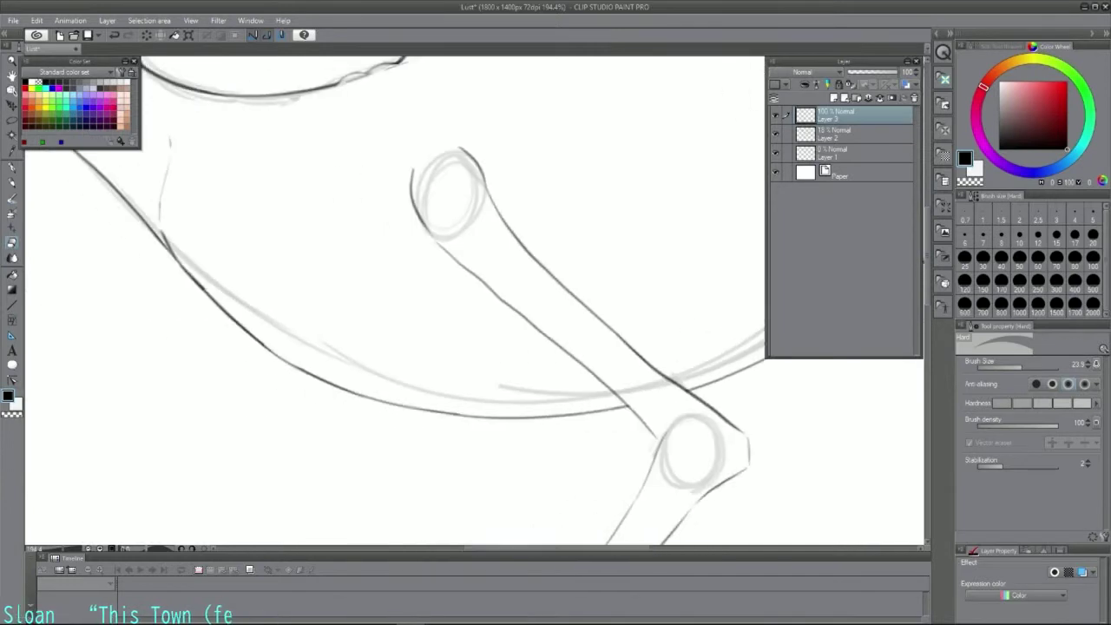
left_click(60, 549)
left_click_drag(928, 291, 928, 313)
key("p")
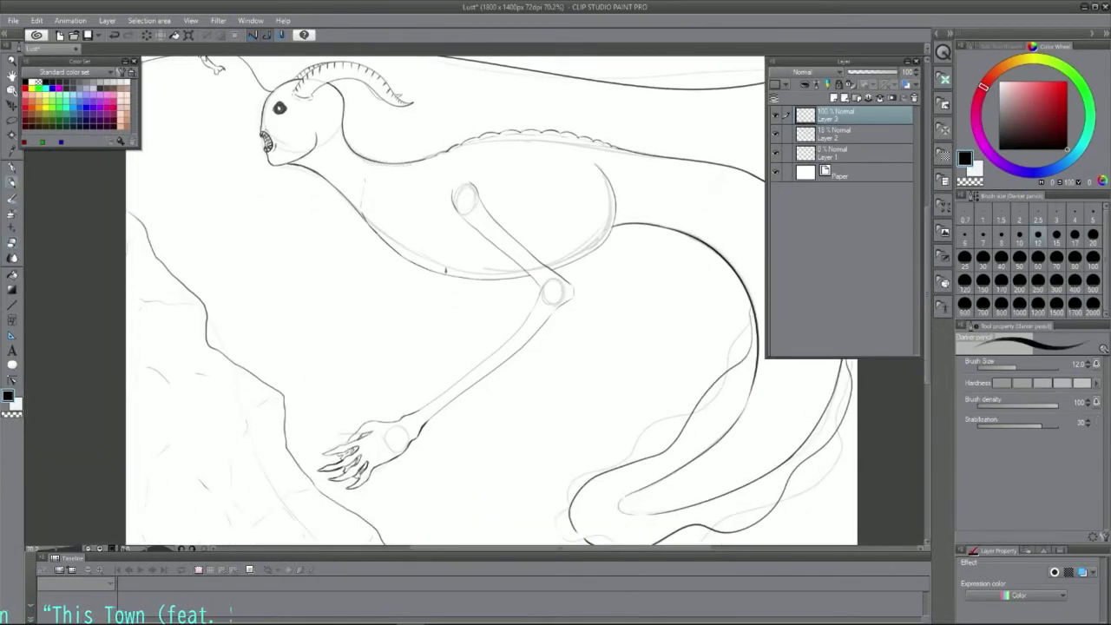
key("m")
mouse_move(448, 209)
left_mouse_down()
mouse_move(508, 217)
mouse_move(560, 268)
mouse_move(536, 359)
mouse_move(441, 438)
mouse_move(421, 406)
mouse_move(531, 282)
mouse_move(520, 269)
mouse_move(563, 310)
mouse_move(425, 297)
left_mouse_up()
key("ctrl+c")
key("ctrl+v")
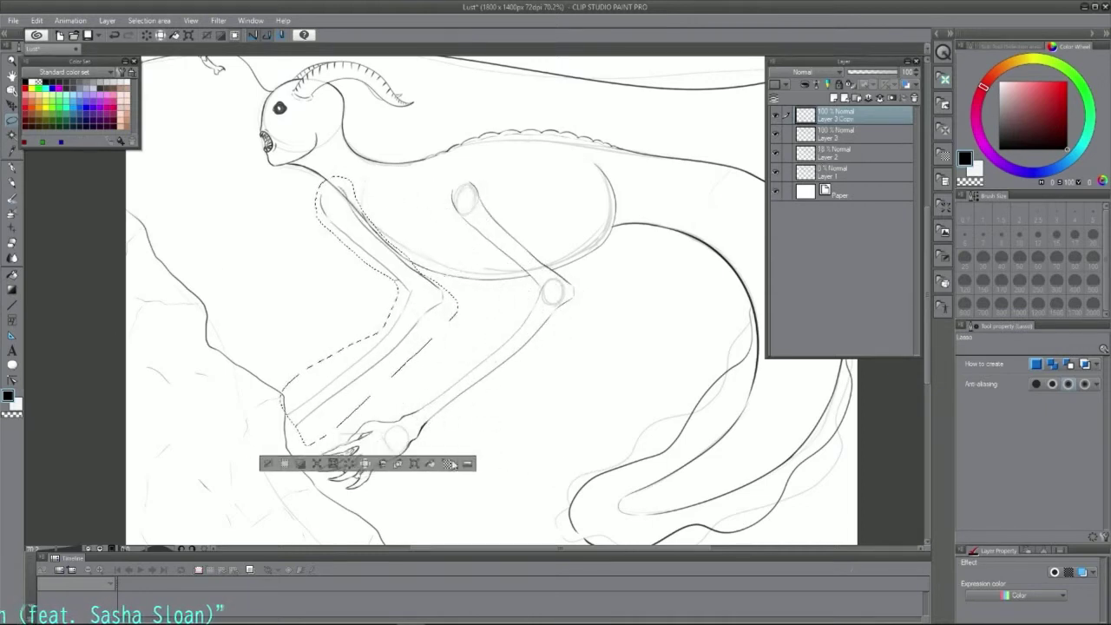
- Rotate the copied arm about 40 degrees clockwise and place its upper end at the creature's shoulder
key("ctrl+t")
left_click_drag(486, 455, 343, 489)
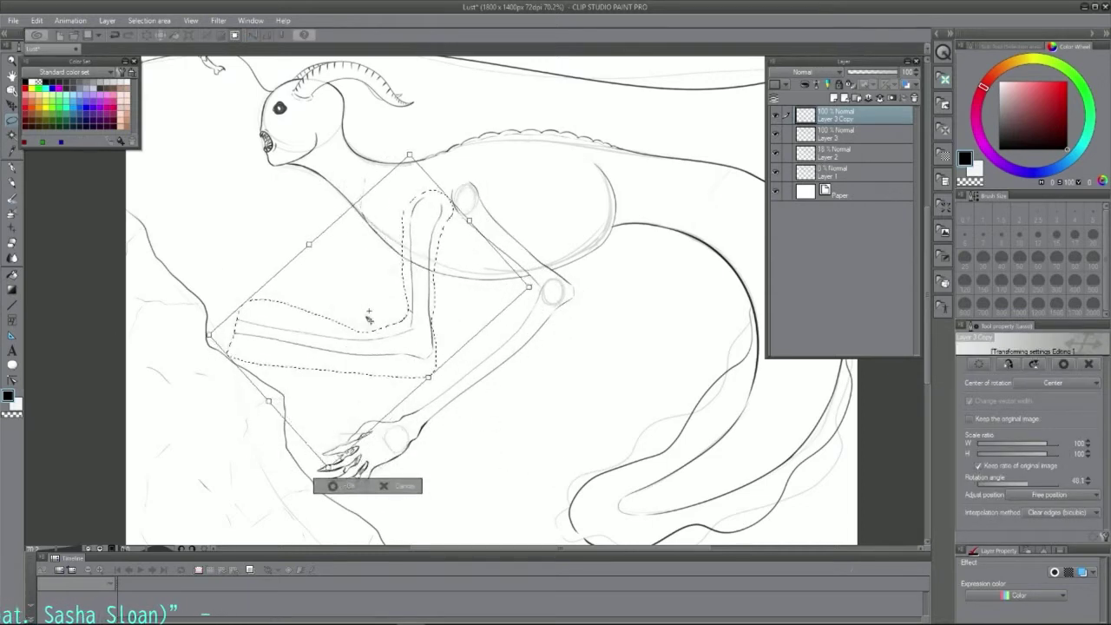
left_click_drag(414, 343, 458, 321)
key("Return")
key("ctrl+d")
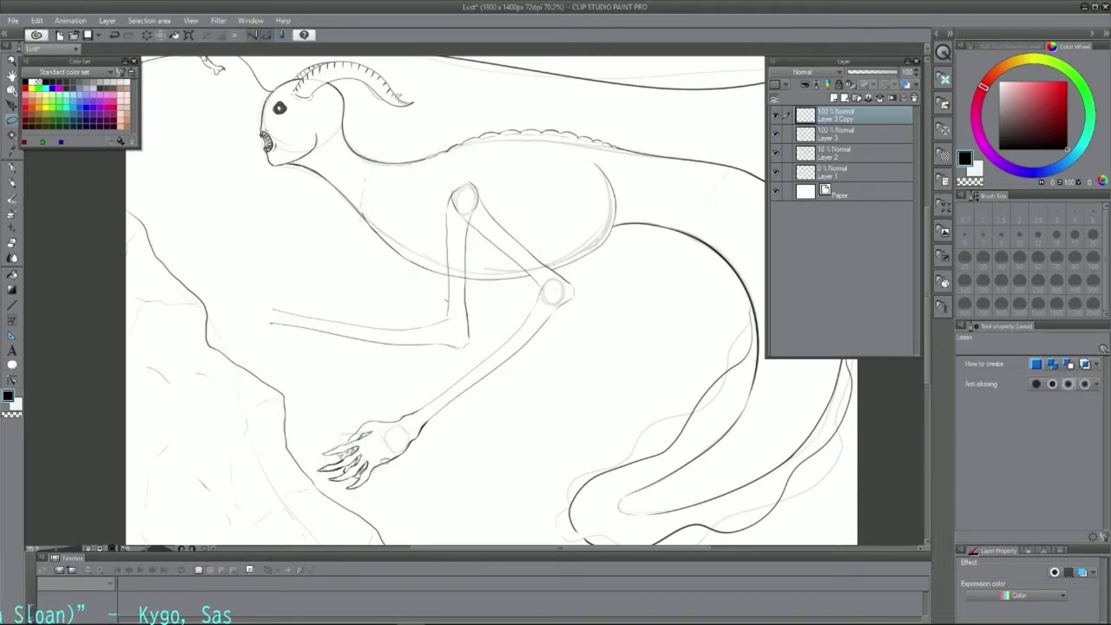
- Select the copied forearm, rotate it about 22 degrees counterclockwise, and realign it with the elbow so it reaches the rock edge
mouse_move(464, 352)
left_mouse_down()
mouse_move(443, 304)
mouse_move(466, 351)
mouse_move(484, 327)
mouse_move(481, 304)
left_mouse_up()
key("ctrl+t")
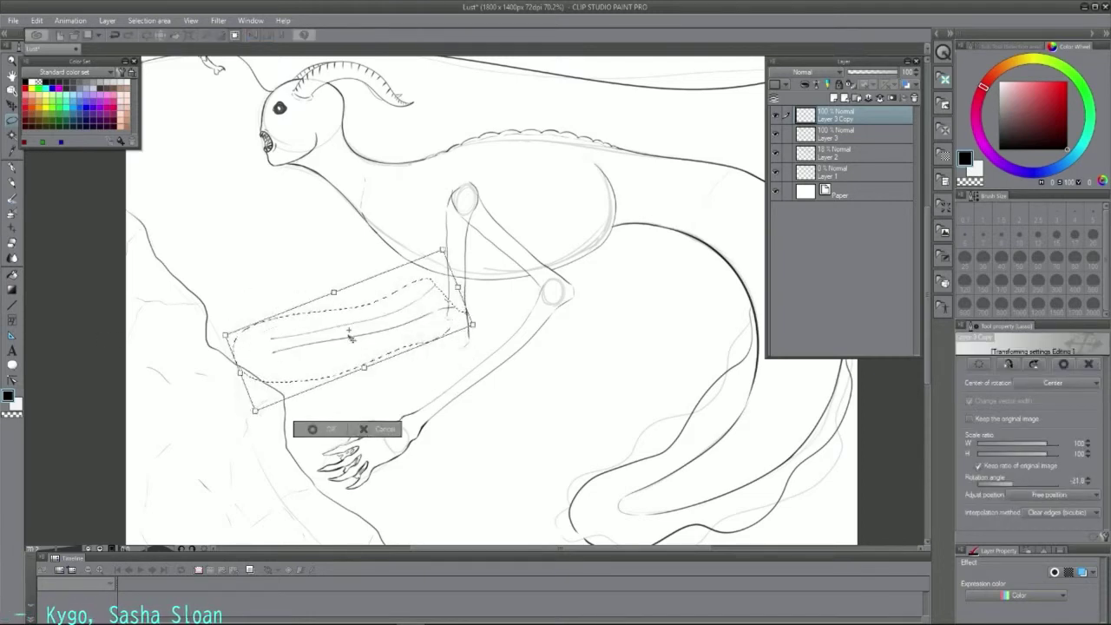
left_click_drag(351, 339, 357, 382)
key("Return")
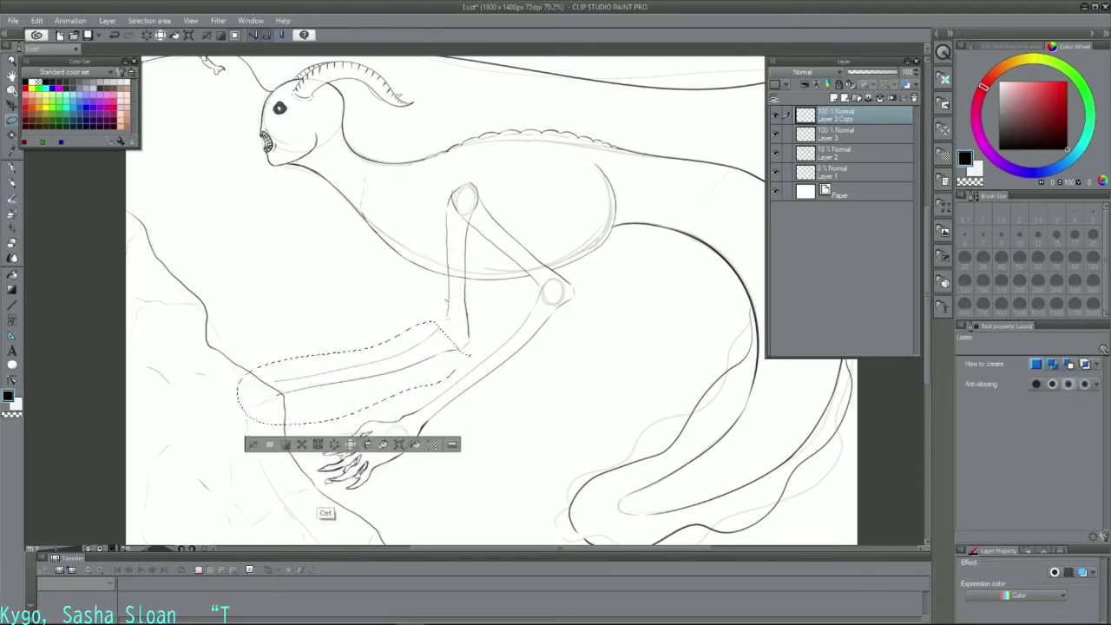
key("ctrl+d")
- Erase the copied upper arm where it overlaps the body, and tidy the far arm's elbow and wrist lines
left_click(13, 242)
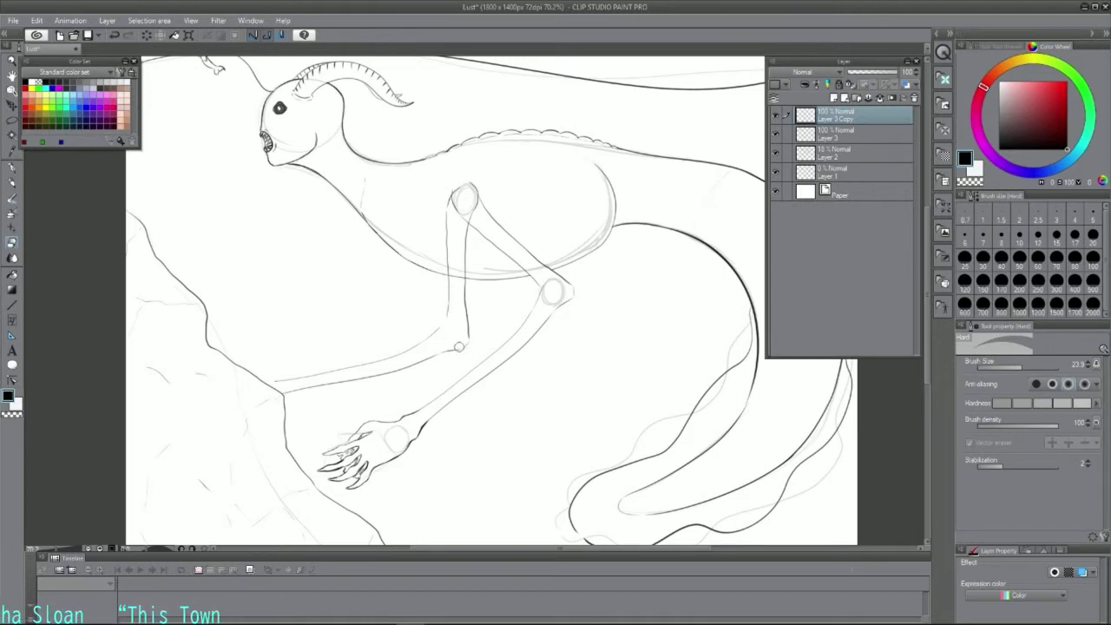
mouse_move(449, 198)
left_mouse_down()
mouse_move(446, 268)
mouse_move(465, 228)
mouse_move(477, 265)
left_mouse_up()
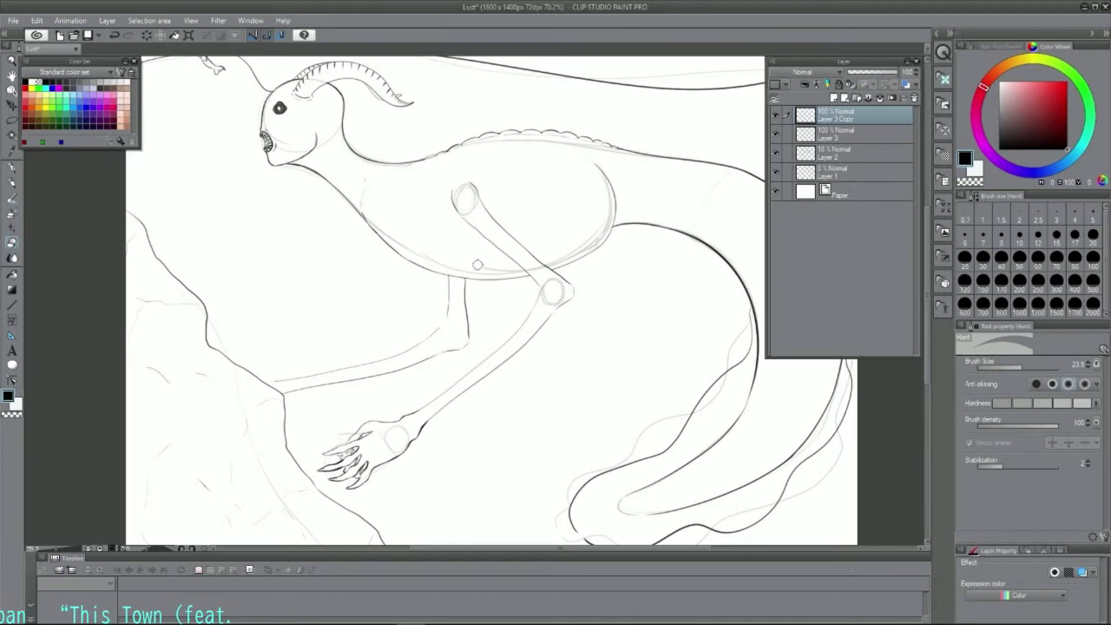
left_click(12, 182)
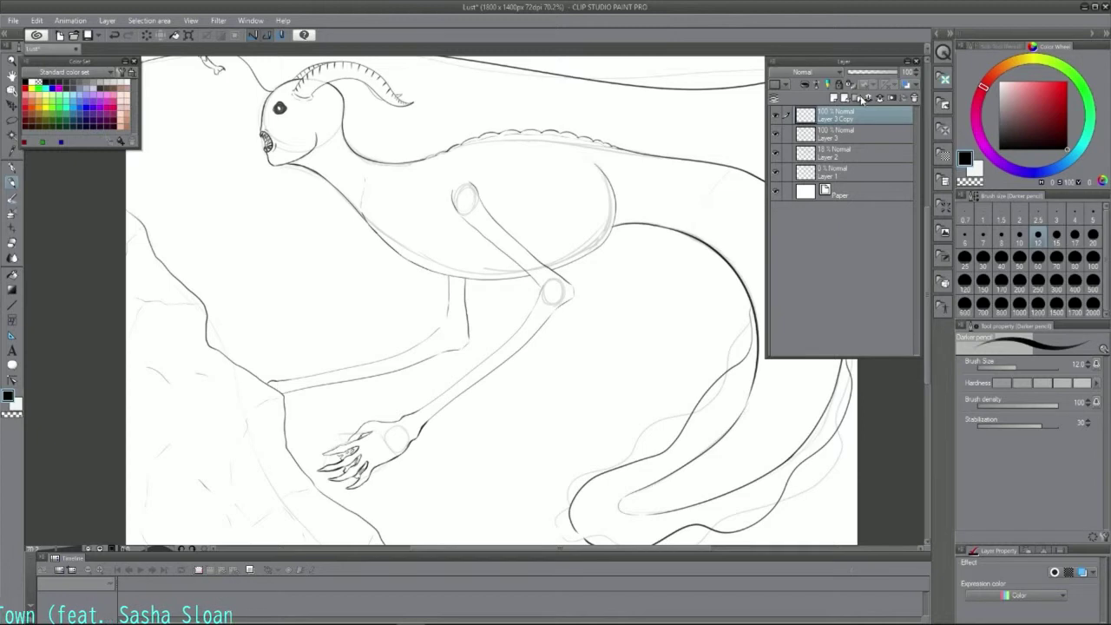
- Transfer the copied arm onto Layer 3, and delete the emptied copy layer along with sketch layers Layer 2 and Layer 1
left_click(897, 99)
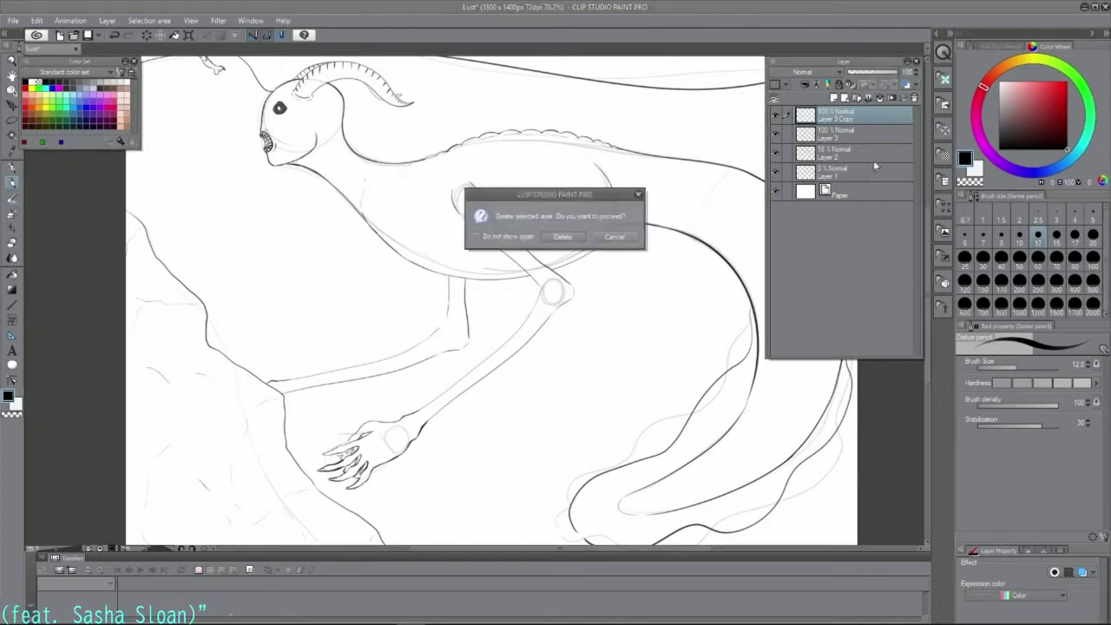
left_click(563, 236)
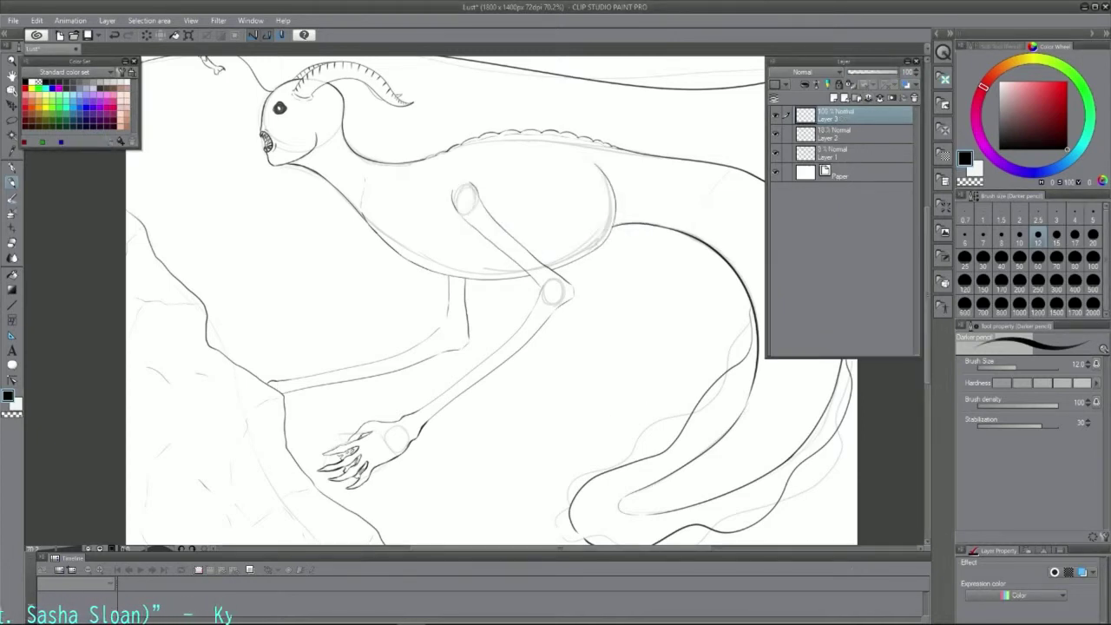
scroll(491, 300, "up", 3)
left_click(846, 133)
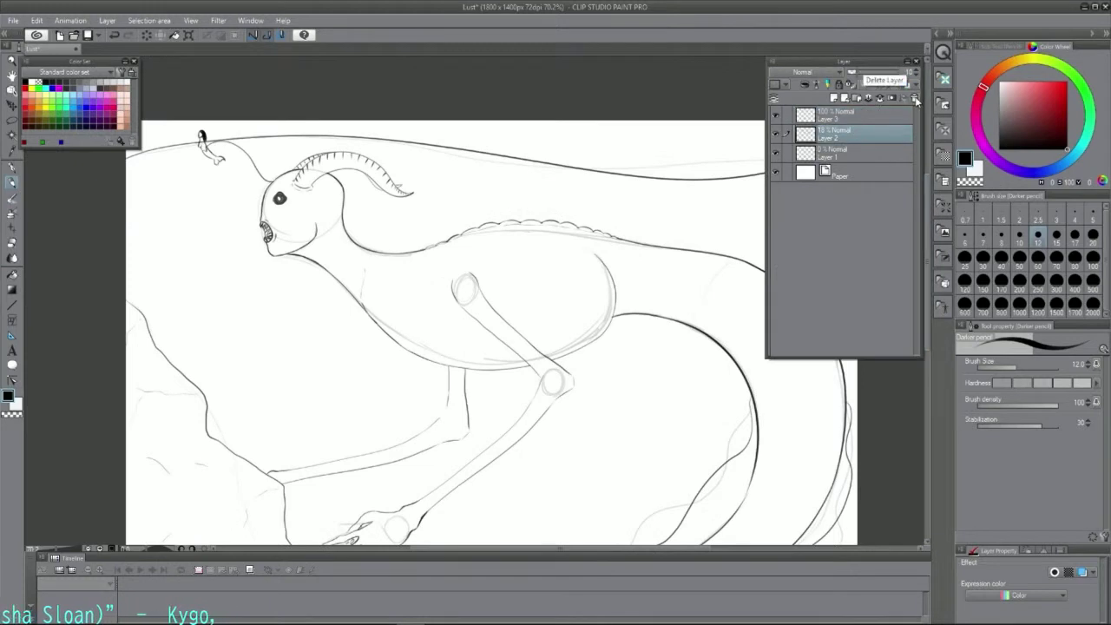
left_click(915, 100)
left_click(563, 236)
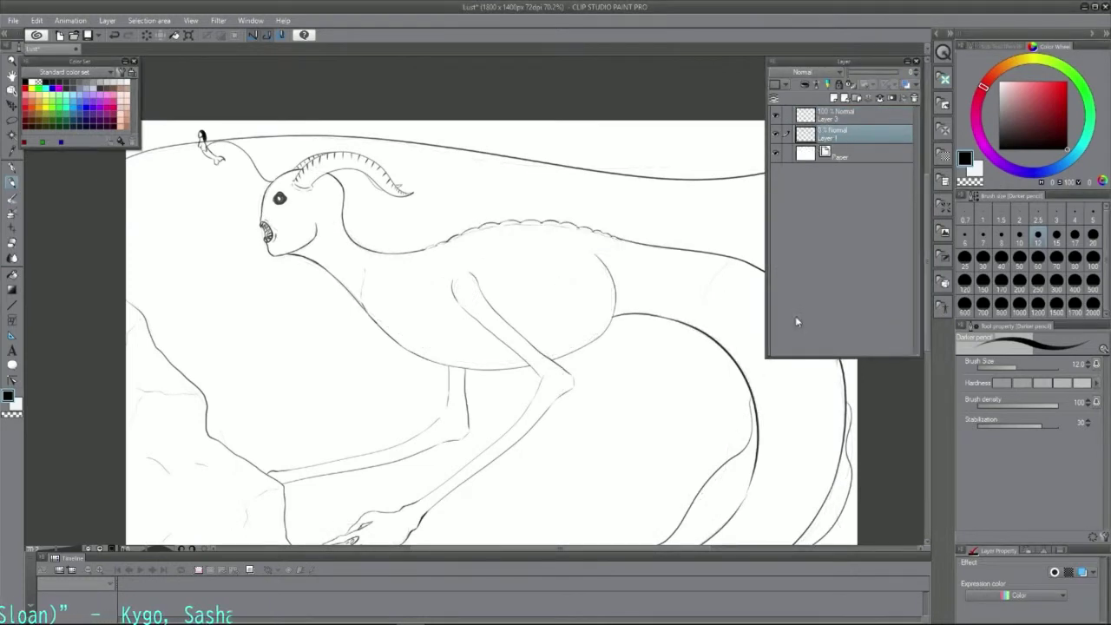
left_click(915, 99)
left_click(562, 236)
- On Layer 3, draw elongated holes and small round spots inside the fins along the creature's tail
left_click_drag(927, 299, 927, 357)
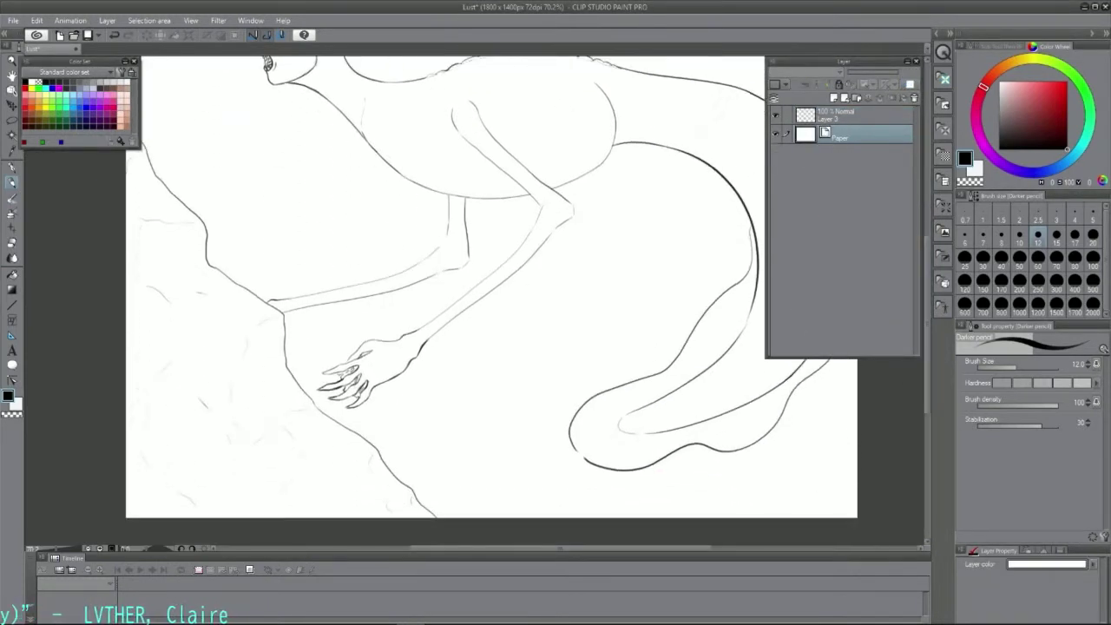
left_click_drag(598, 548, 655, 548)
mouse_move(927, 307)
left_mouse_down()
mouse_move(927, 254)
mouse_move(932, 325)
left_mouse_up()
left_click(843, 116)
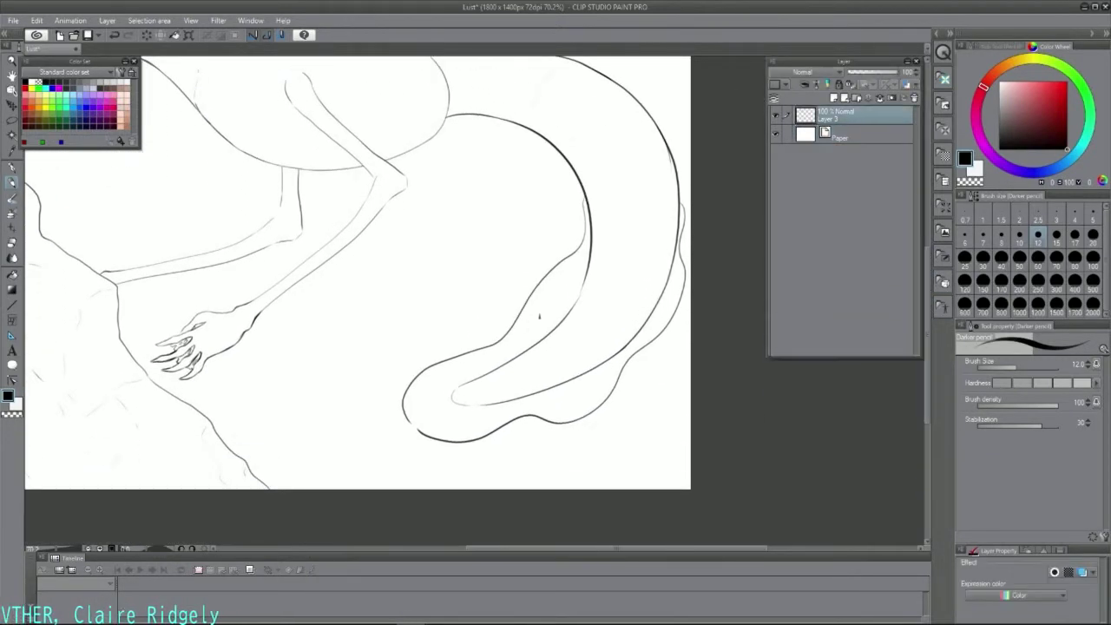
mouse_move(535, 323)
left_mouse_down()
mouse_move(563, 292)
mouse_move(478, 364)
left_mouse_up()
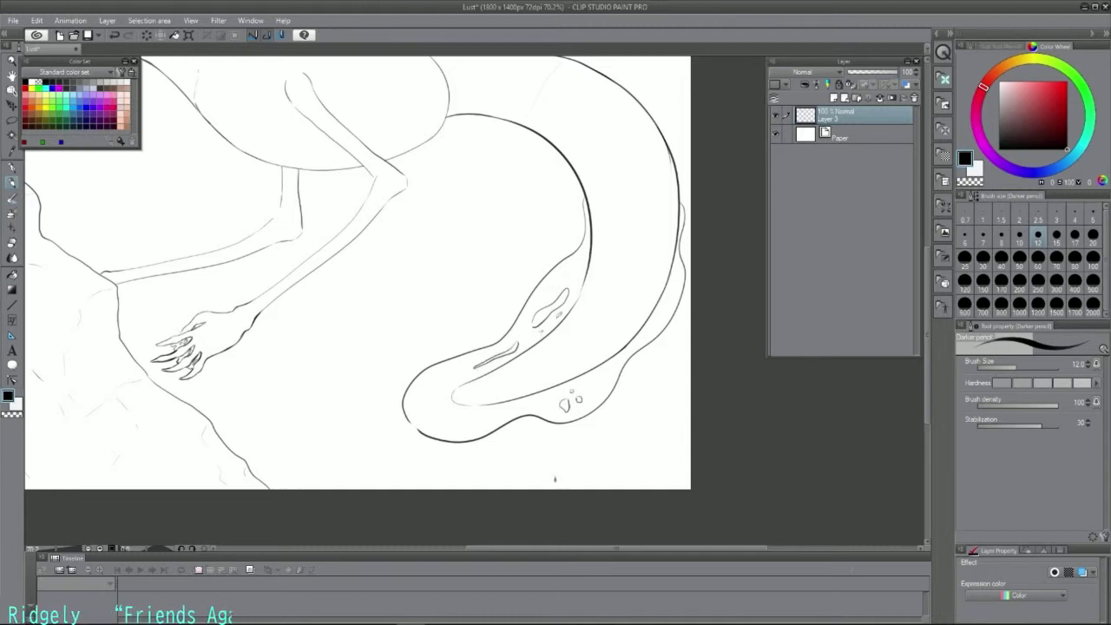
- Draw a jagged torn notch in the tail fin's upper edge and erase the smooth outline it replaces
left_click_drag(444, 359, 459, 369)
key("ctrl+z")
left_click(65, 548)
mouse_move(383, 440)
left_mouse_down()
mouse_move(404, 446)
mouse_move(451, 419)
left_mouse_up()
key("ctrl+z")
mouse_move(396, 457)
left_mouse_down()
mouse_move(412, 460)
mouse_move(402, 449)
left_mouse_up()
key("ctrl+z")
key("ctrl+z")
key("ctrl+z")
left_click_drag(402, 450, 445, 415)
key("ctrl+z")
key("e")
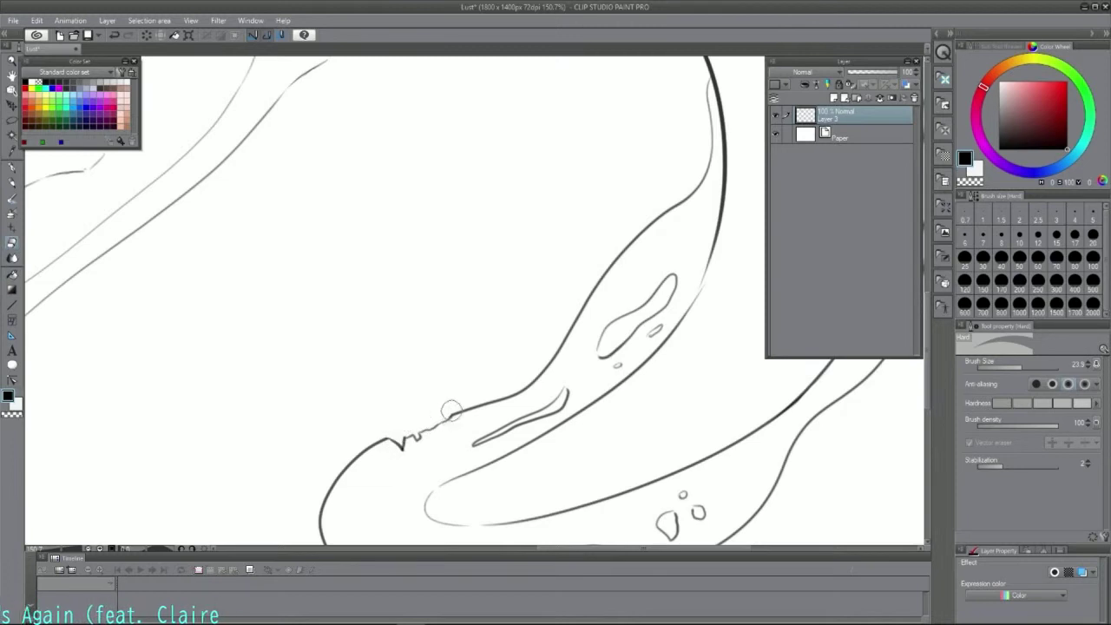
- Add jagged tears at the tail fin's rounded tip and outer edge, and erase the leftover outline there
scroll(354, 525, "down", 3)
key("p")
left_click_drag(336, 428, 366, 426)
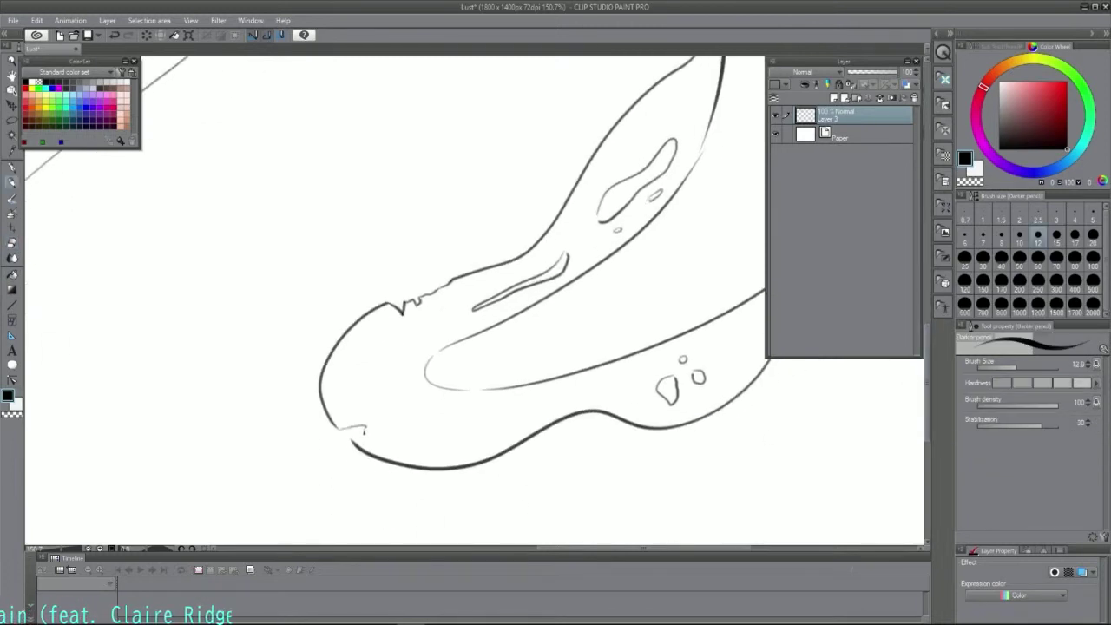
scroll(374, 444, "right", 5)
mouse_move(467, 328)
left_mouse_down()
mouse_move(498, 263)
mouse_move(471, 327)
left_mouse_up()
left_click(12, 242)
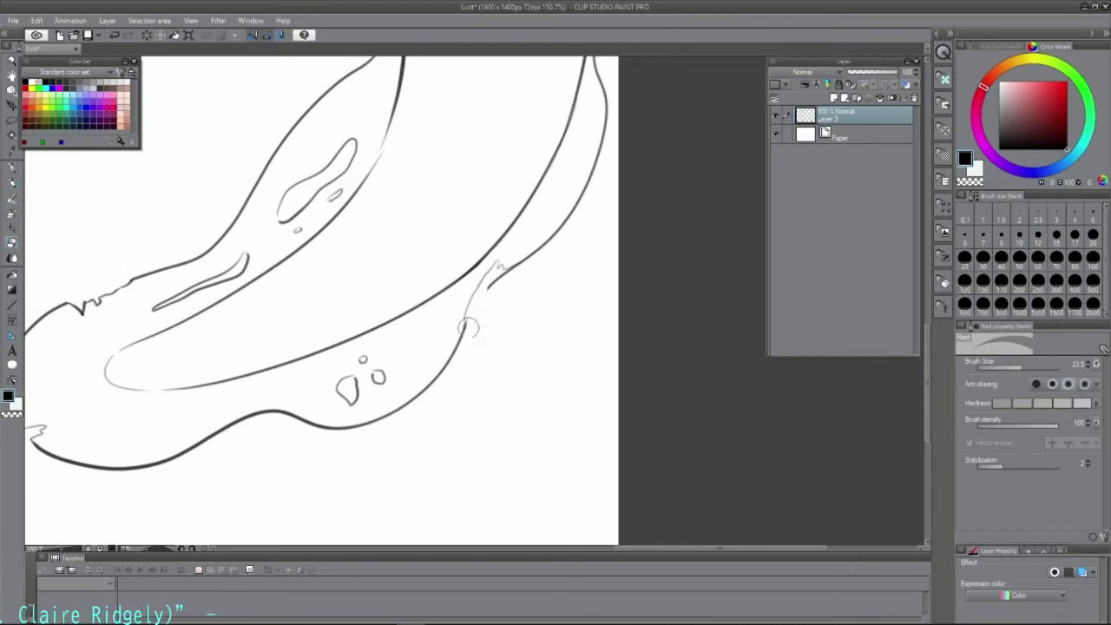
left_click_drag(497, 278, 512, 271)
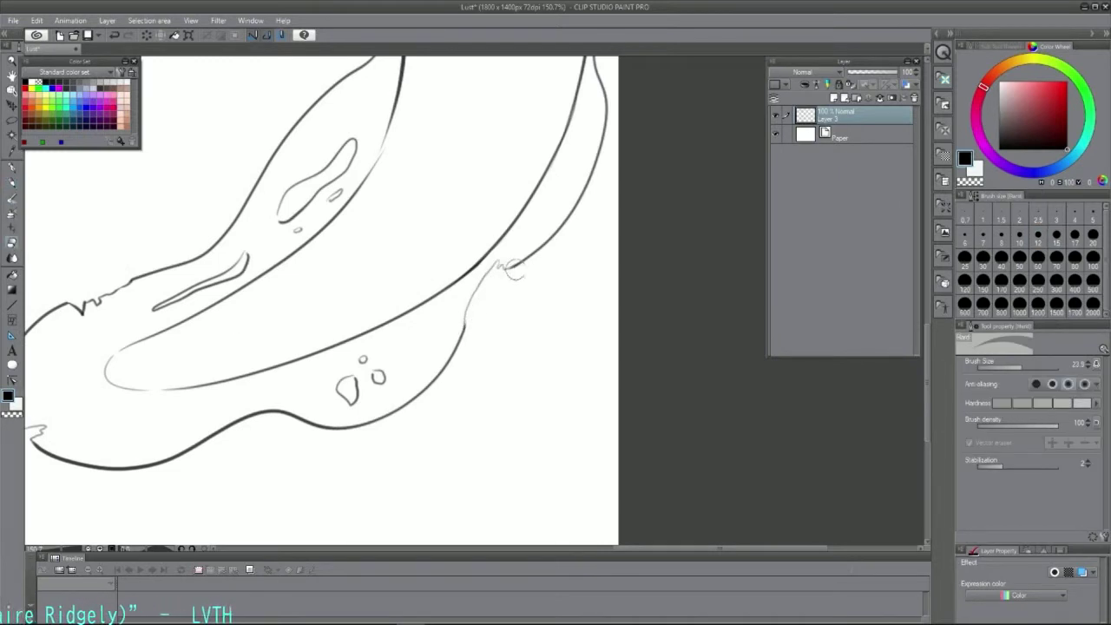
left_click_drag(293, 397, 290, 410)
- Draw three short, slightly curved gill lines on the creature's neck behind the jaw
left_click(13, 183)
left_click_drag(926, 397, 931, 249)
left_click_drag(760, 548, 539, 549)
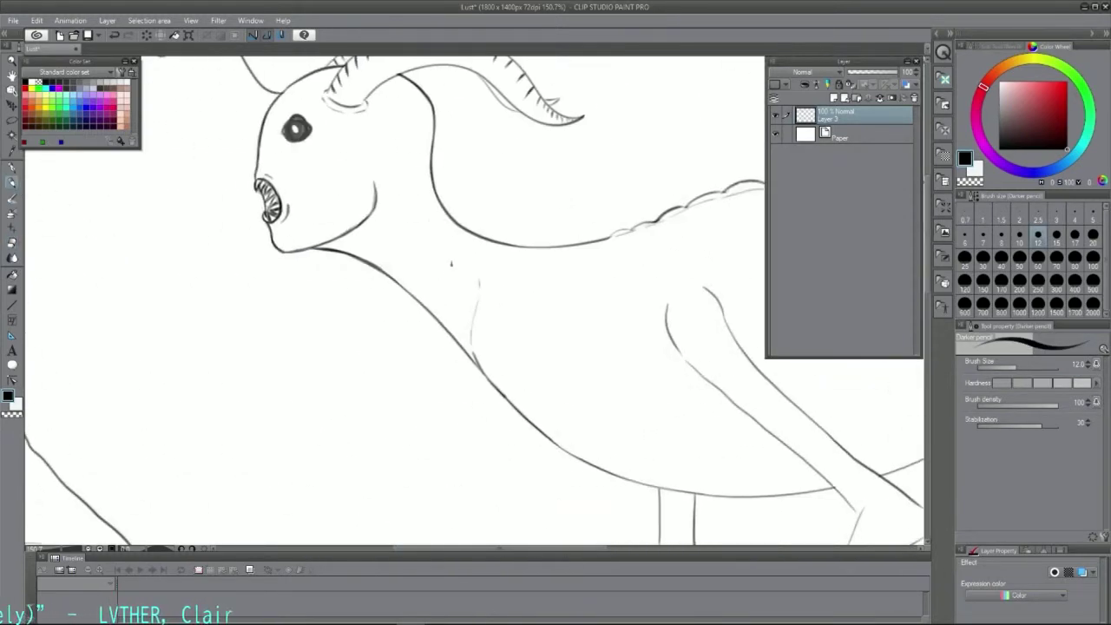
left_click_drag(405, 243, 405, 268)
key("ctrl+z")
left_click_drag(403, 216, 412, 267)
left_click_drag(413, 217, 421, 263)
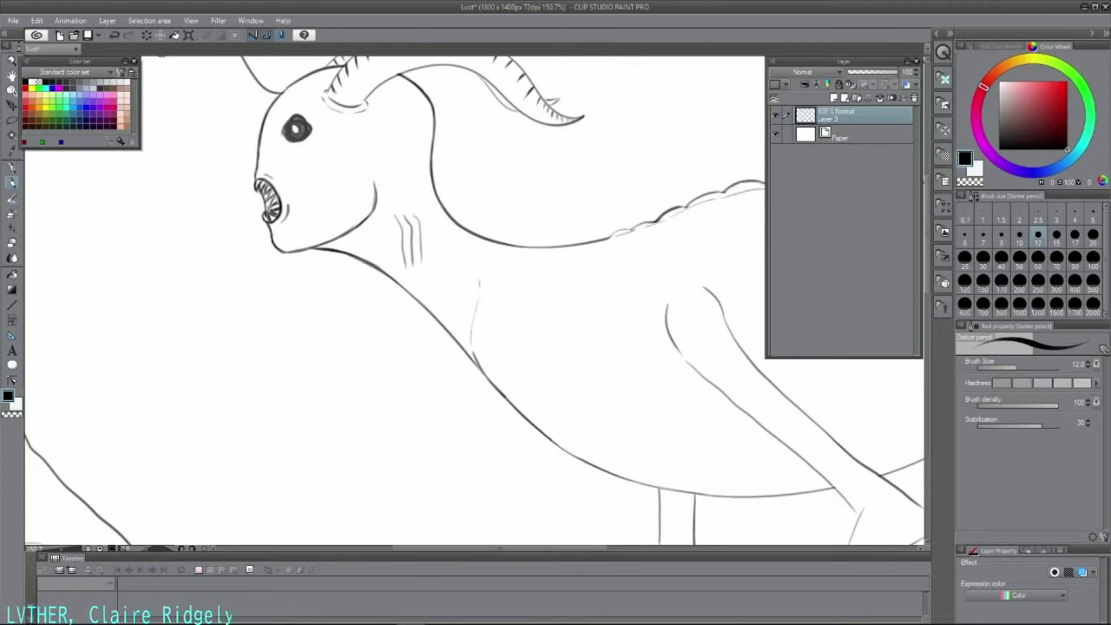
- Start drawing a tall looping line in the open space between the clawed hand and the tail
left_click(59, 548)
left_click_drag(925, 258, 934, 315)
left_click(53, 548)
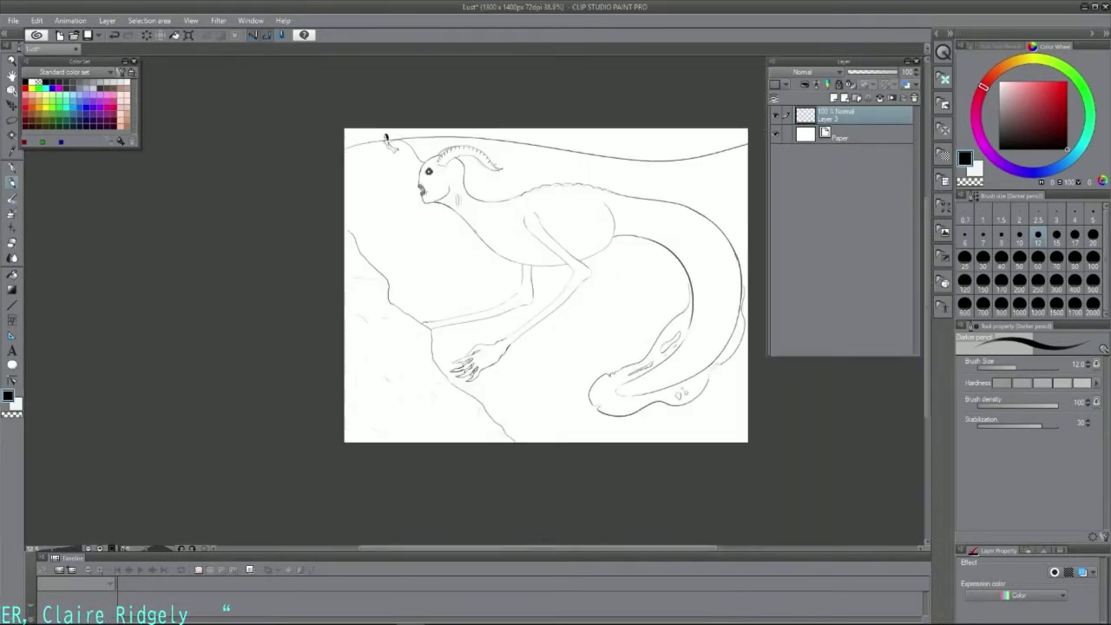
left_click_drag(434, 547, 476, 548)
left_click_drag(53, 547, 56, 548)
left_click_drag(927, 361, 927, 346)
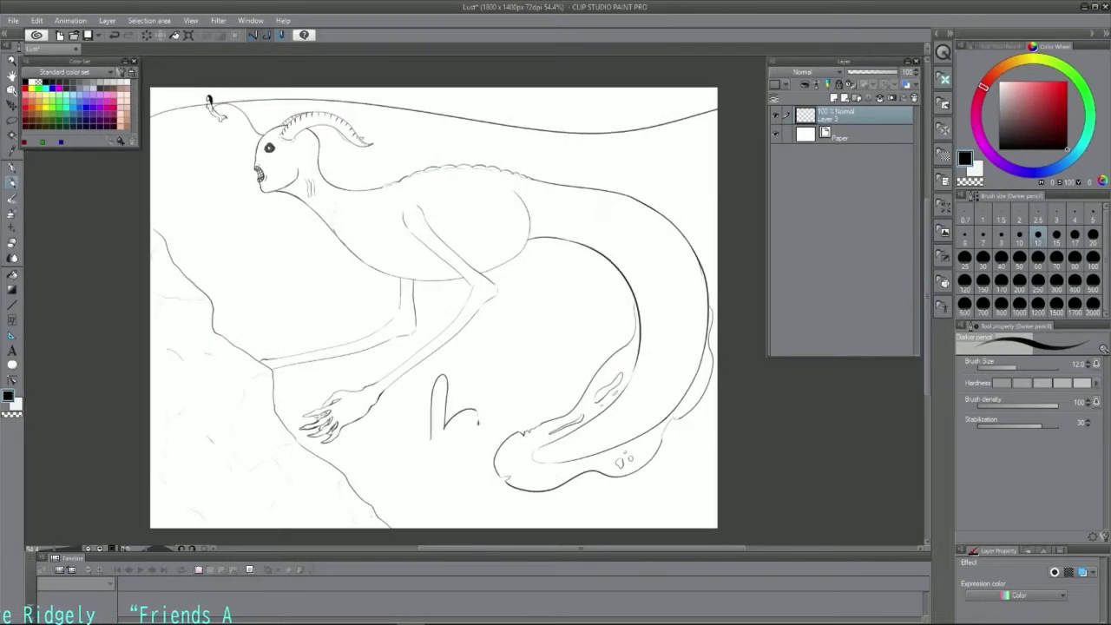